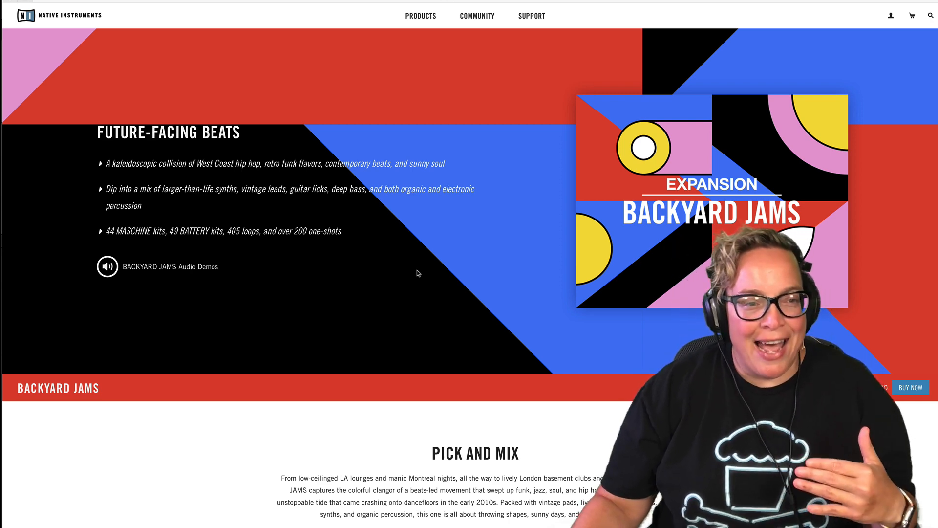
# - Review the Backyard Jams product page, including the pack contents, additional information, system requirements and About Expansions section
pyautogui.scroll(-5, 417, 273)
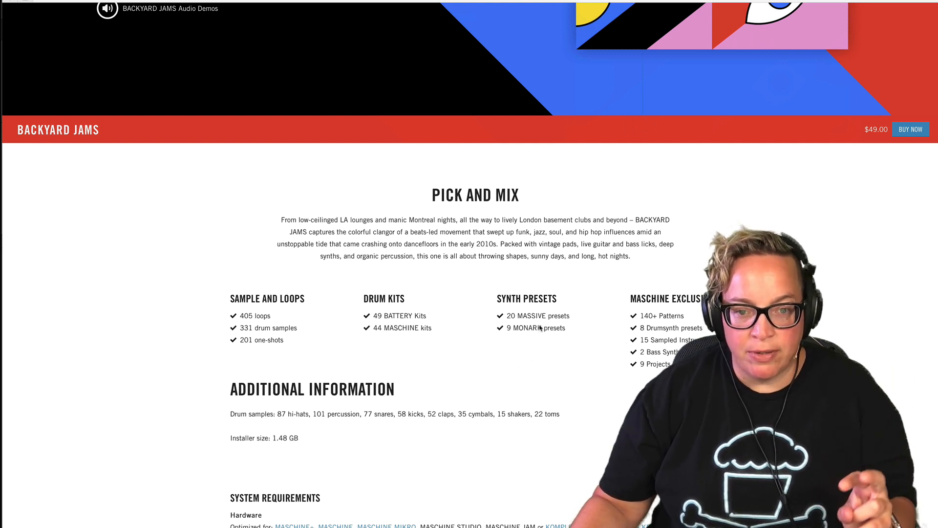
pyautogui.scroll(-4, 534, 339)
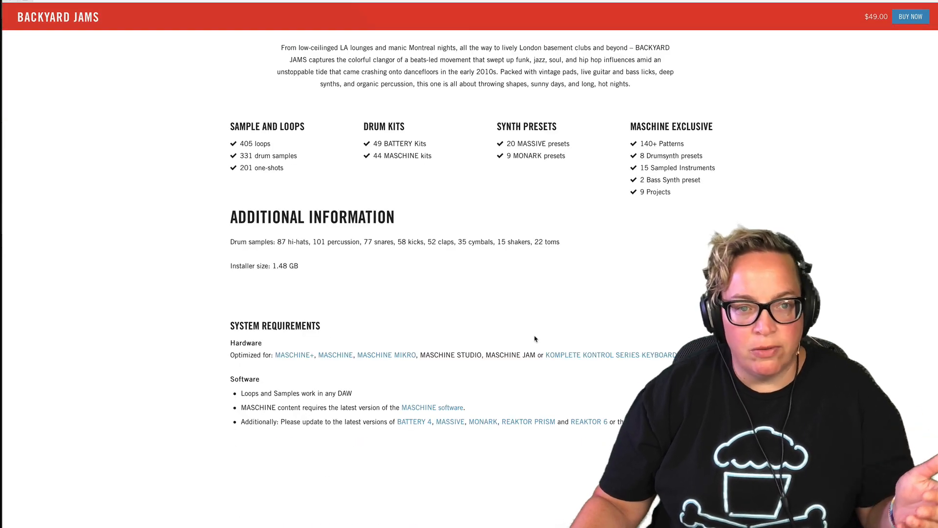
pyautogui.scroll(-10, 535, 338)
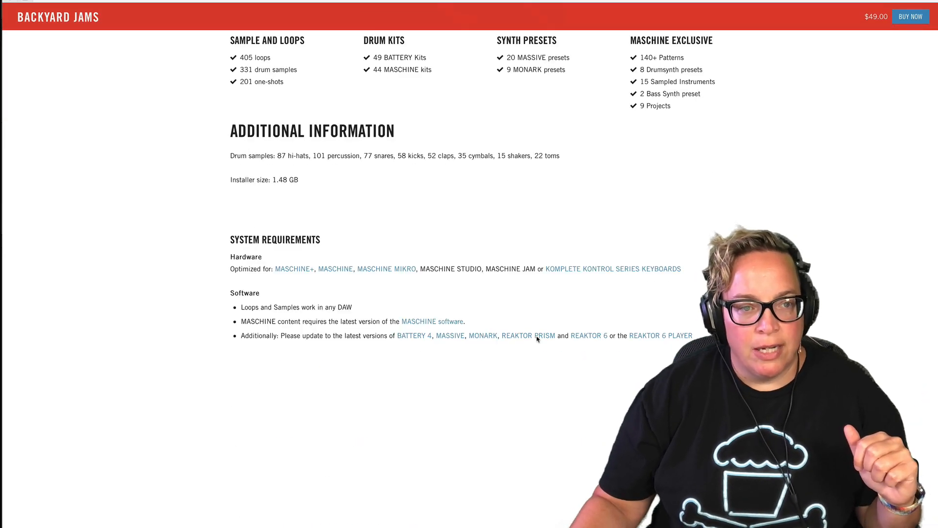
pyautogui.scroll(-2, 537, 340)
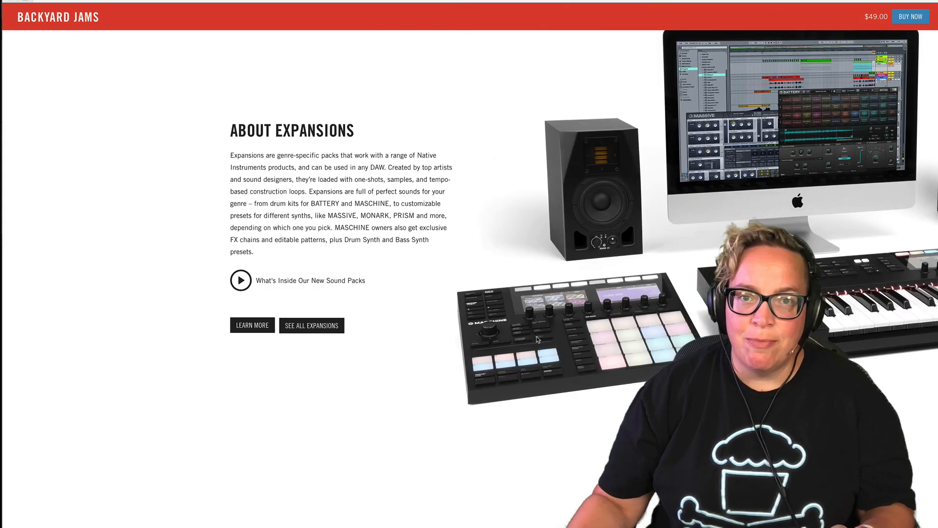
pyautogui.scroll(20, 537, 339)
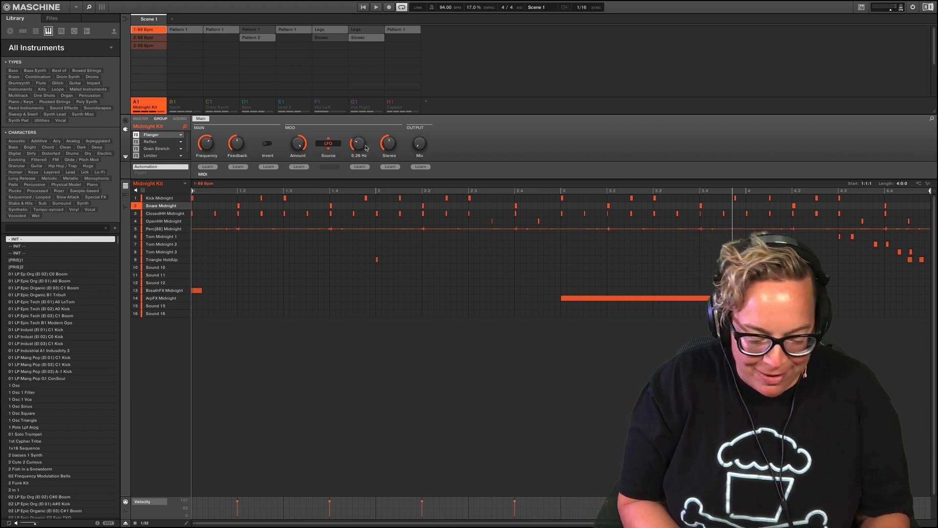
# - Start playback of Scene 1, solo the Synth group and show the Massive instrument on its On And On sound
pyautogui.press('space')
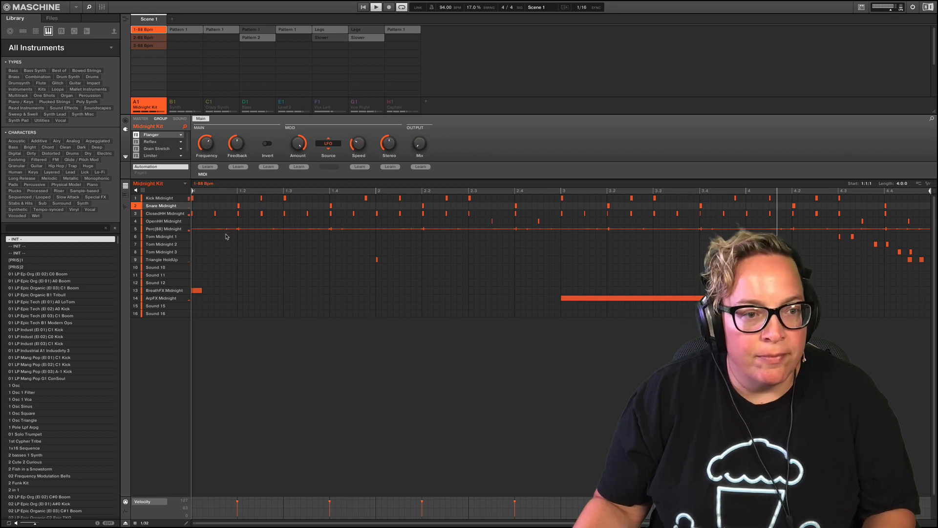
pyautogui.click(174, 103)
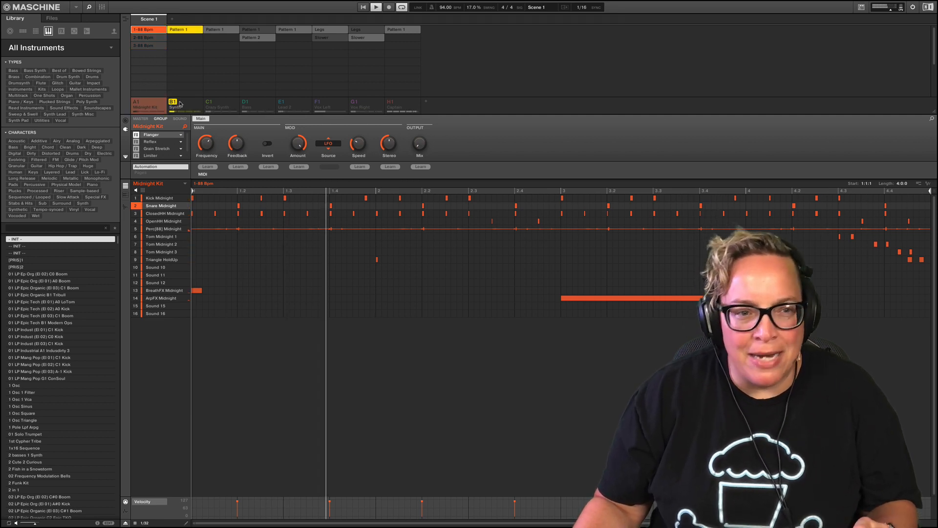
pyautogui.click(177, 104)
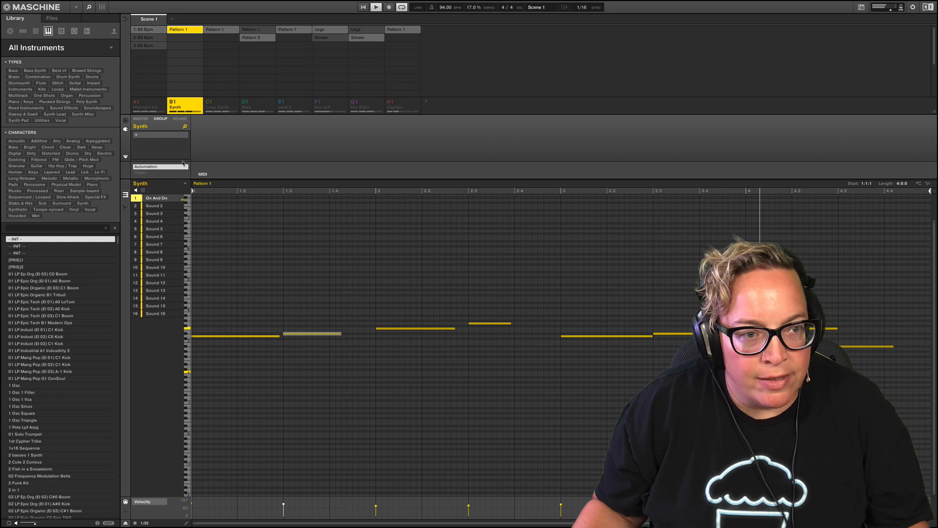
pyautogui.click(180, 119)
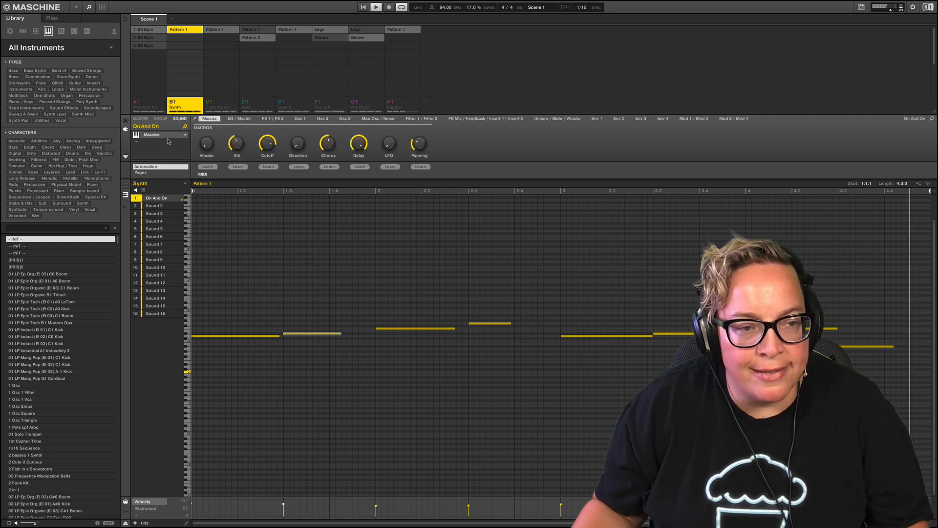
# - Audition the Crazy Synth group's Day Tripper sound, toggling its insert effects such as ValhallaDelay off and on
pyautogui.click(212, 106)
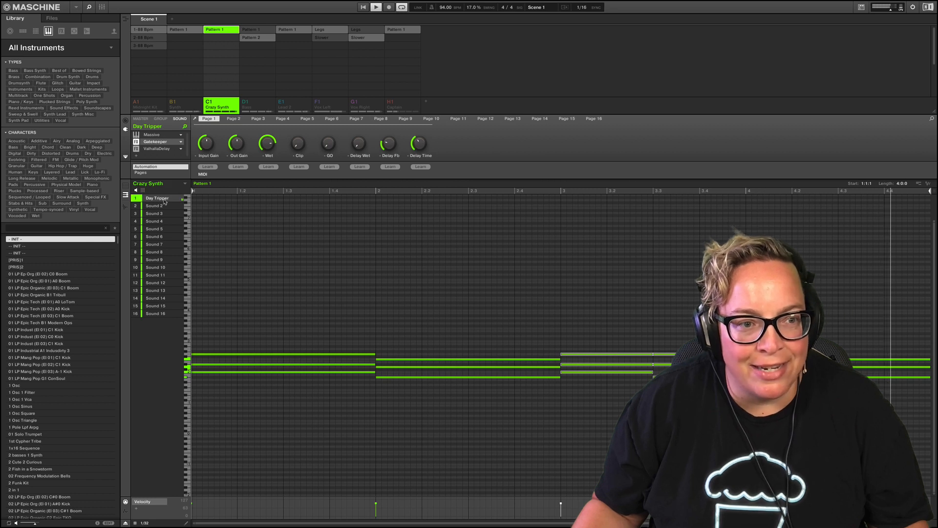
pyautogui.click(136, 142)
pyautogui.click(136, 149)
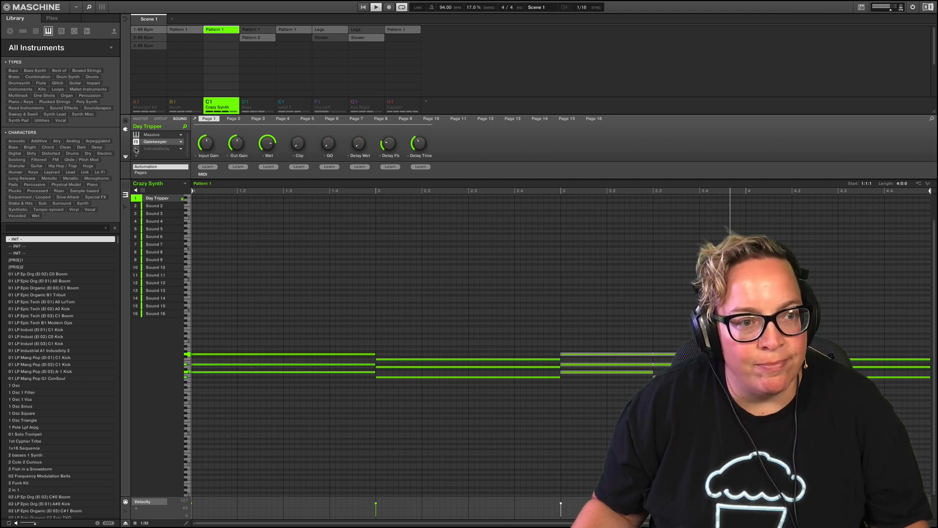
pyautogui.click(136, 149)
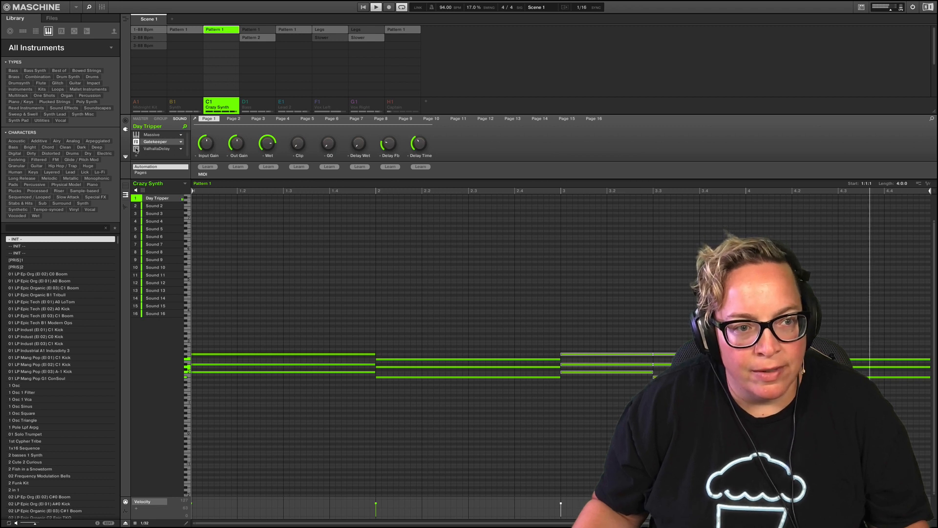
# - Switch listening to the Bass group and show the Monark instrument parameters of the So Long Bass sound
pyautogui.click(245, 104)
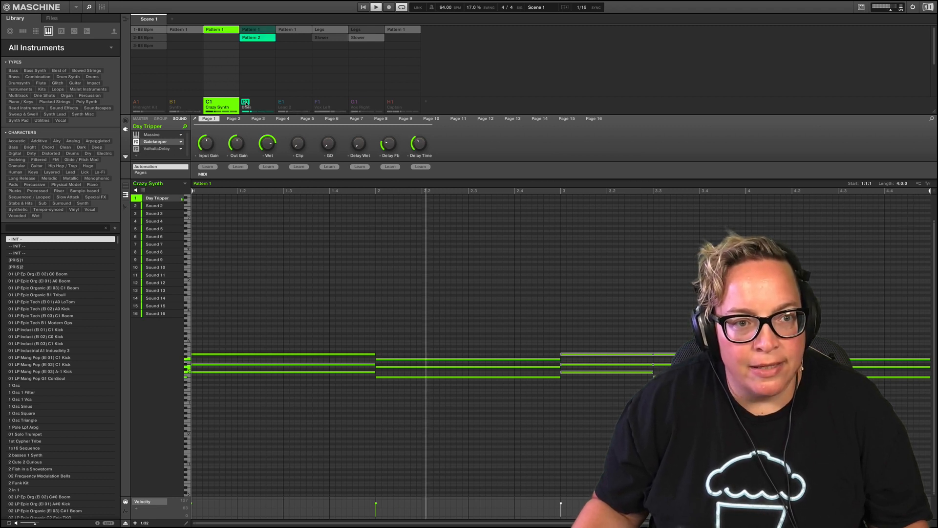
pyautogui.click(209, 103)
pyautogui.click(258, 107)
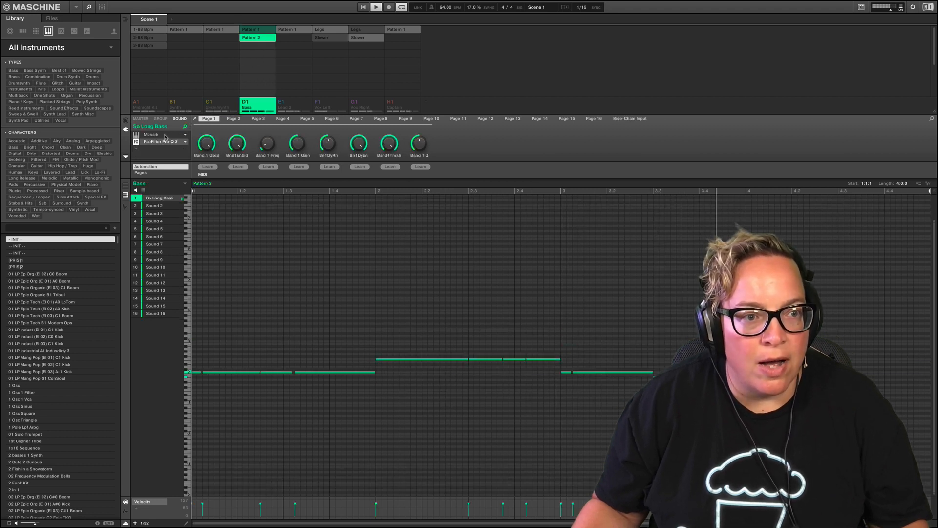
pyautogui.click(165, 135)
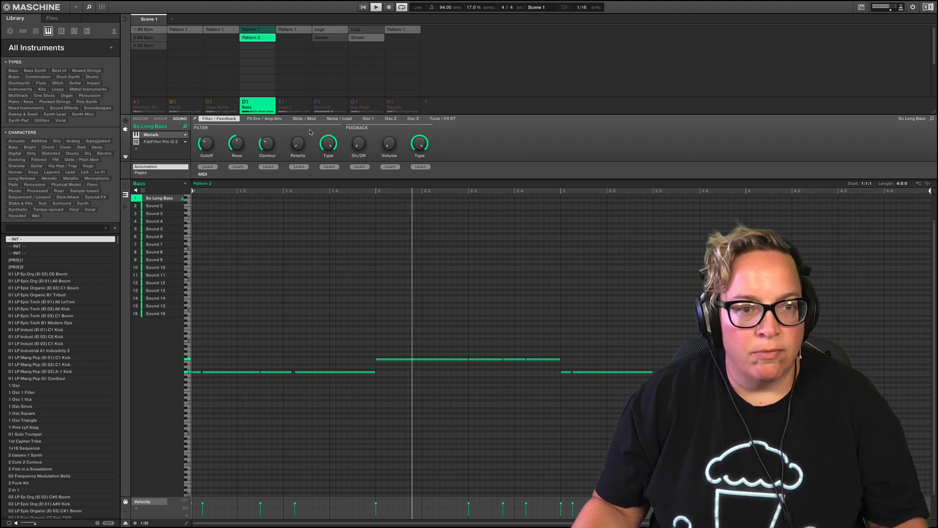
# - Solo the Lead 2 group and examine its Nexus sound with the Looperator effect
pyautogui.click(283, 104)
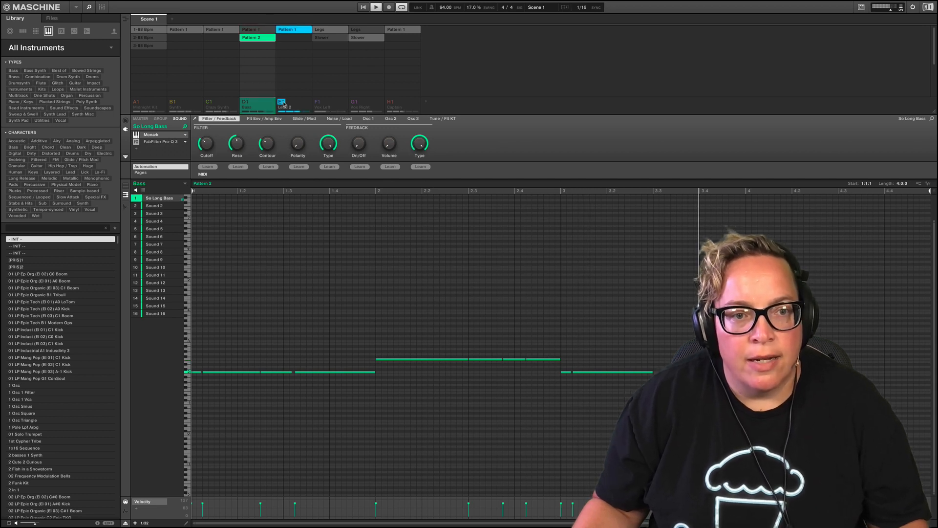
pyautogui.click(290, 104)
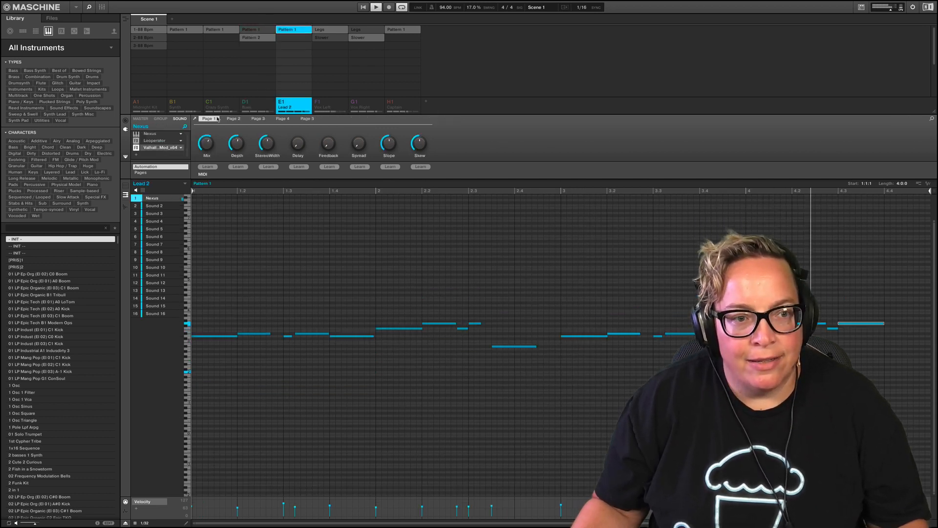
pyautogui.click(137, 141)
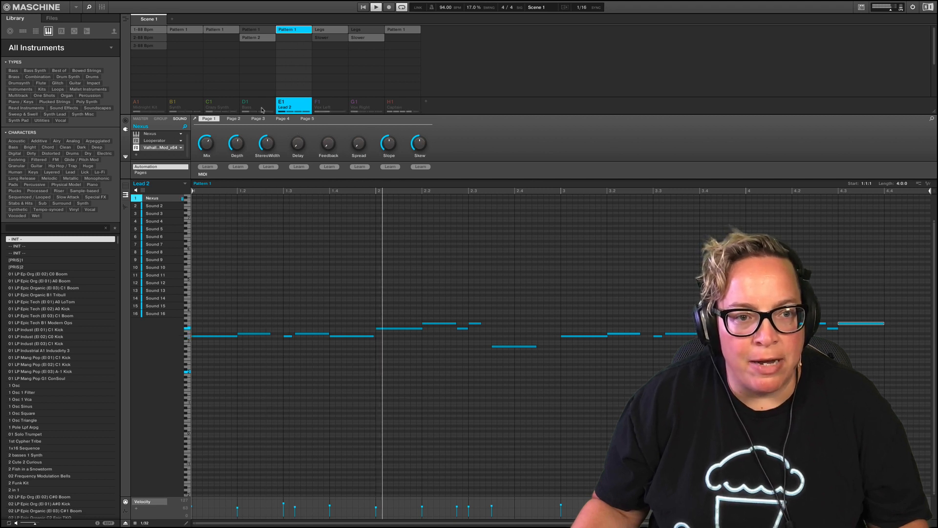
# - Bring the Bass, Crazy Synth, Synth, Midnight Kit and vocal groups back in alongside Lead 2
pyautogui.click(245, 104)
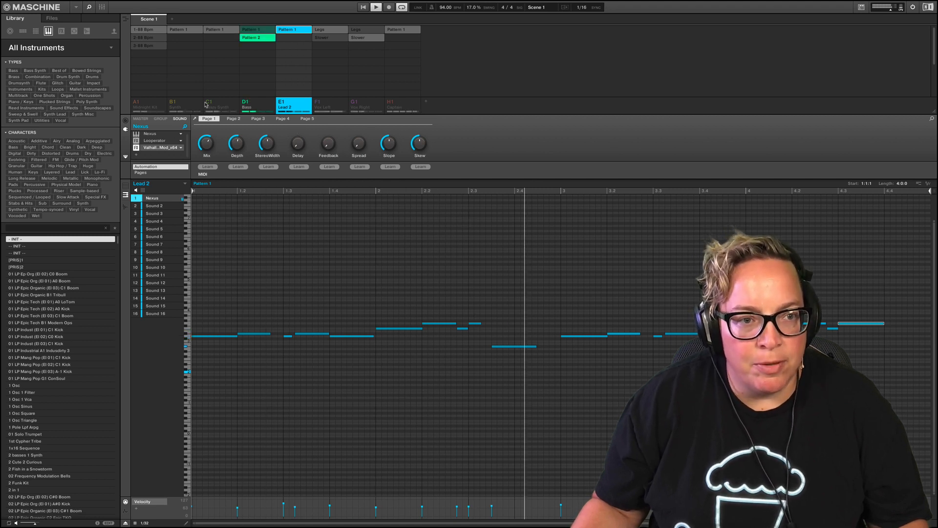
pyautogui.click(208, 104)
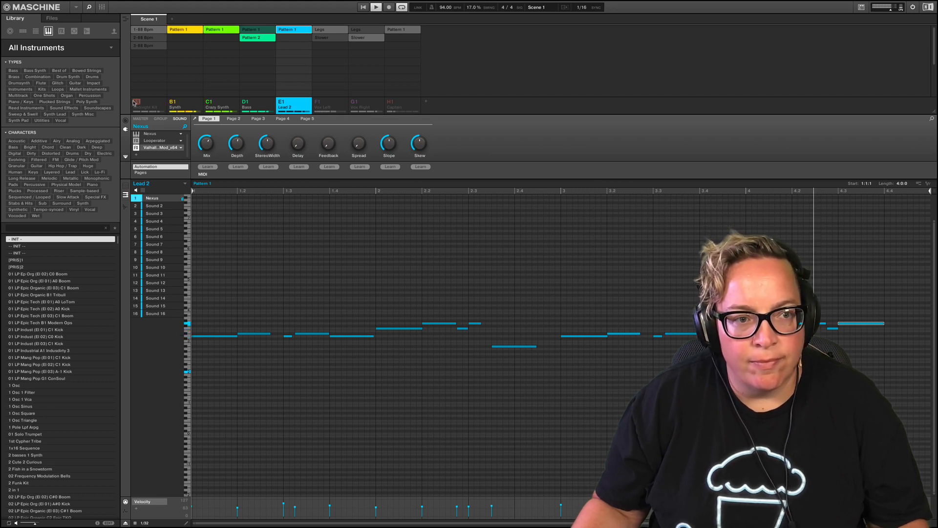
pyautogui.click(136, 104)
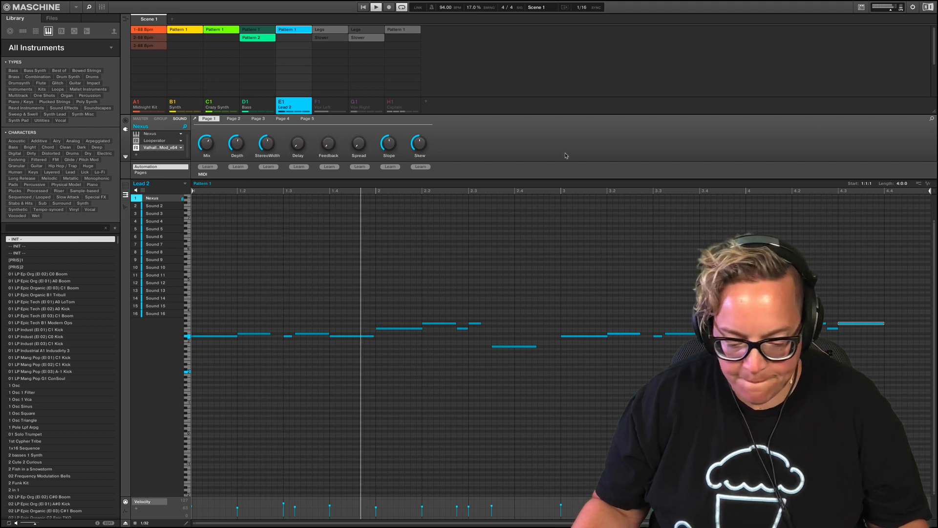
pyautogui.click(319, 104)
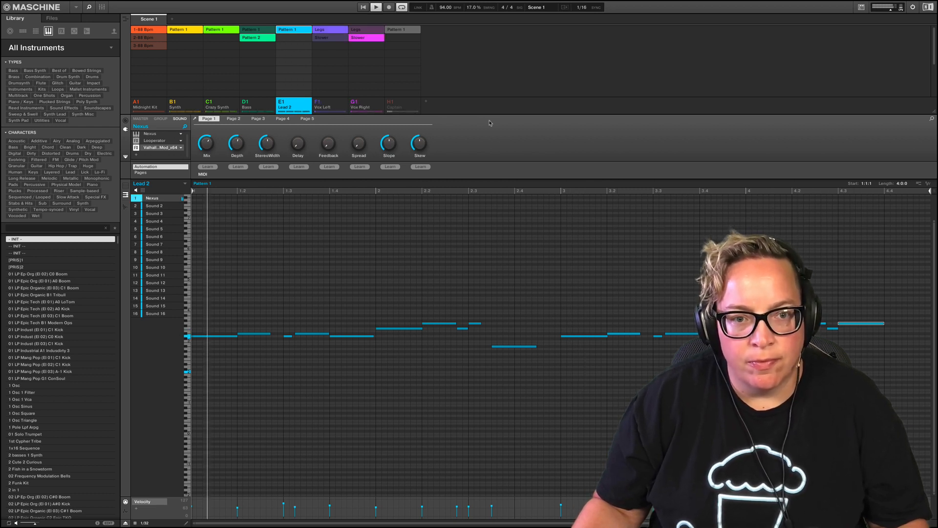
pyautogui.click(369, 103)
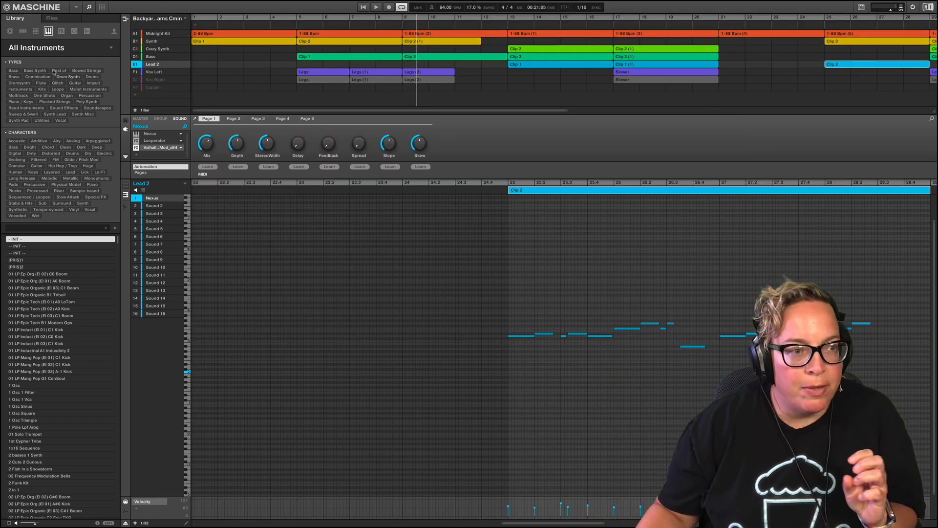
# - Filter the library's groups to the Backyard Jams expansion and load Cosmic Kit as a new group
pyautogui.click(22, 32)
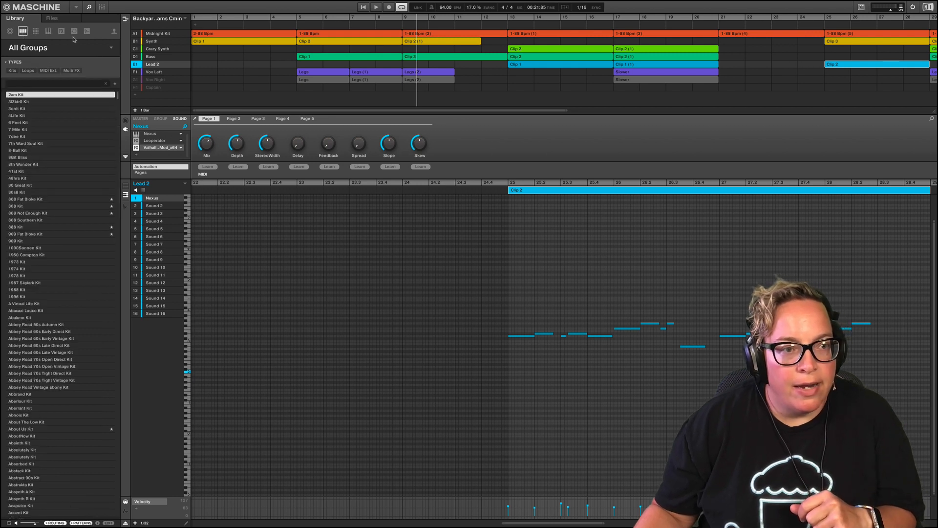
pyautogui.click(111, 50)
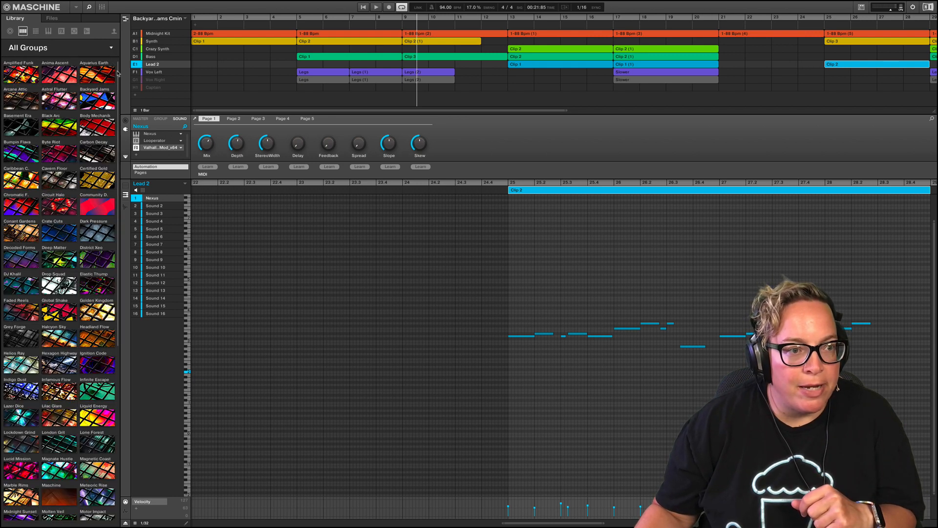
pyautogui.click(97, 100)
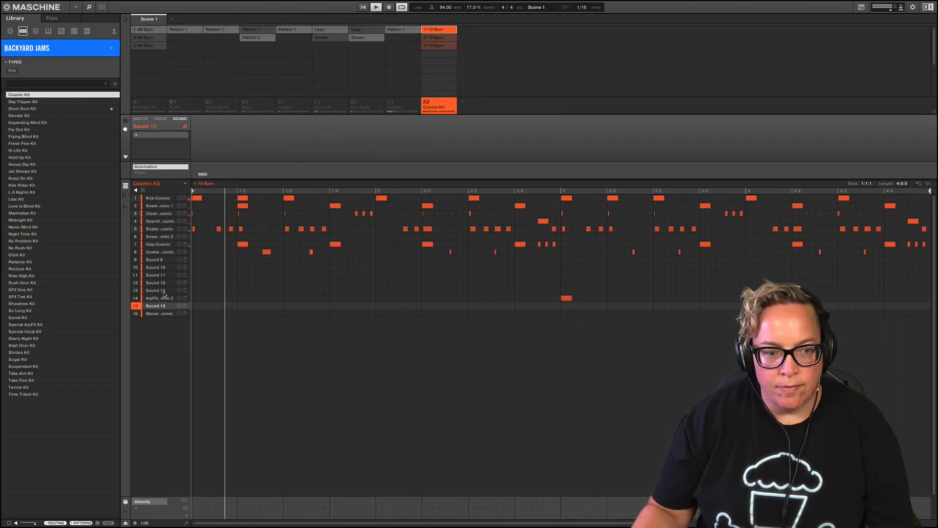
# - Delete the ArpFX Cosmic 2 and Monark Cosmic sounds from slots 14 and 16 of Cosmic Kit
pyautogui.click(165, 292)
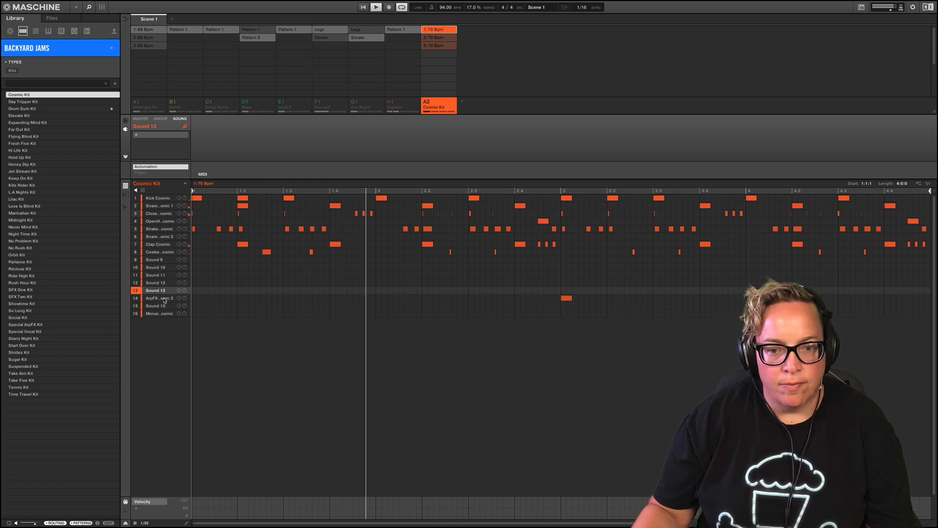
pyautogui.click(164, 298)
pyautogui.press('Delete')
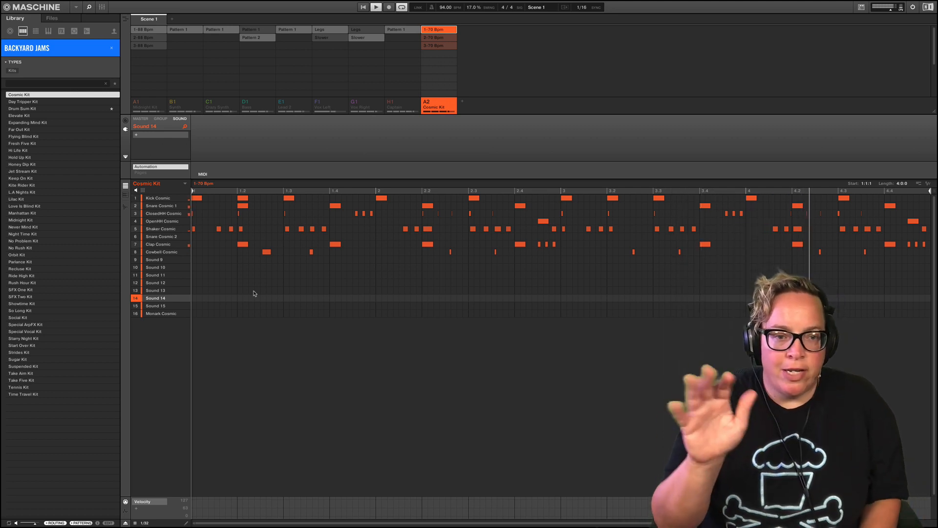
pyautogui.click(165, 314)
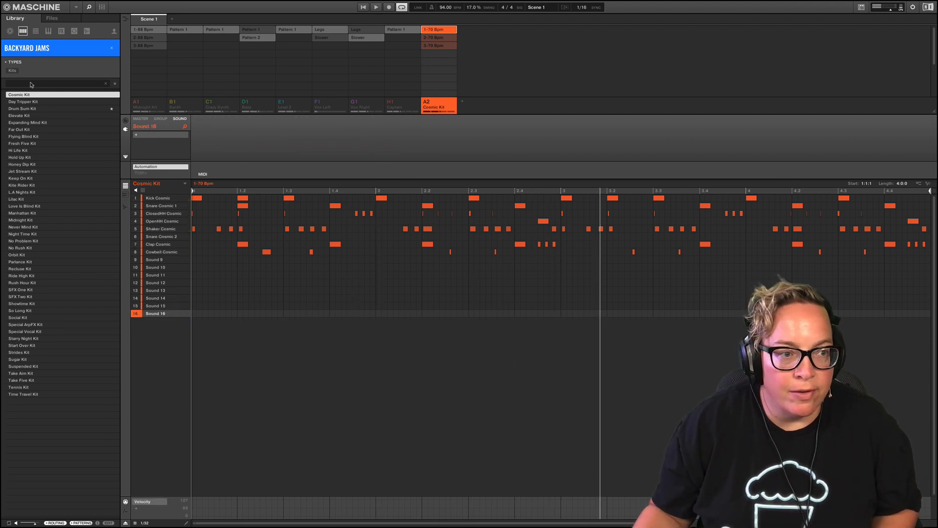
# - Compare Cosmic Kit's 1-70 Bpm, 2-70 Bpm and 3-70 Bpm patterns with playback, ending on 2-70 Bpm
pyautogui.click(449, 39)
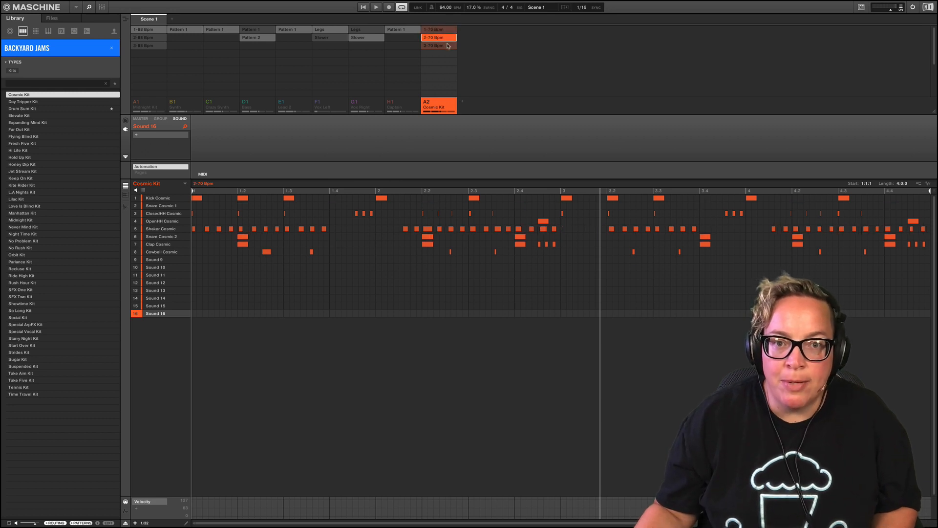
pyautogui.click(448, 46)
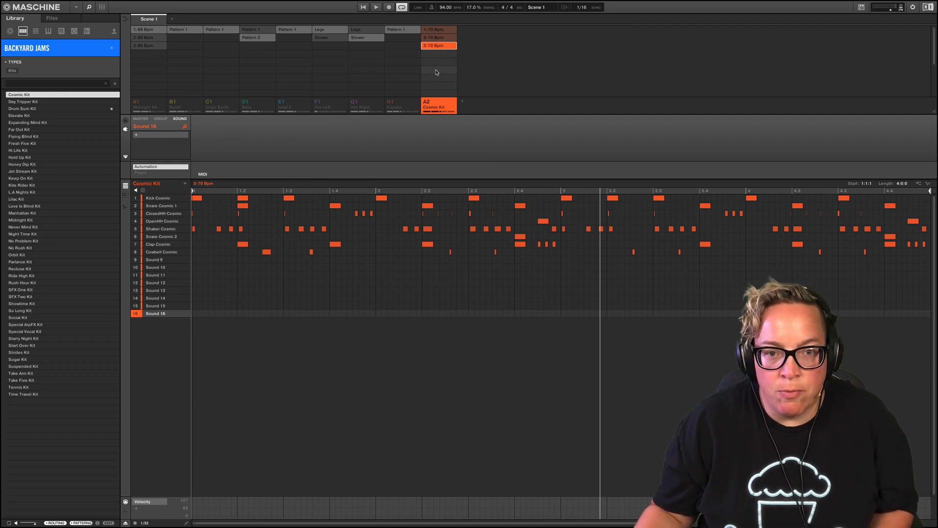
pyautogui.click(439, 40)
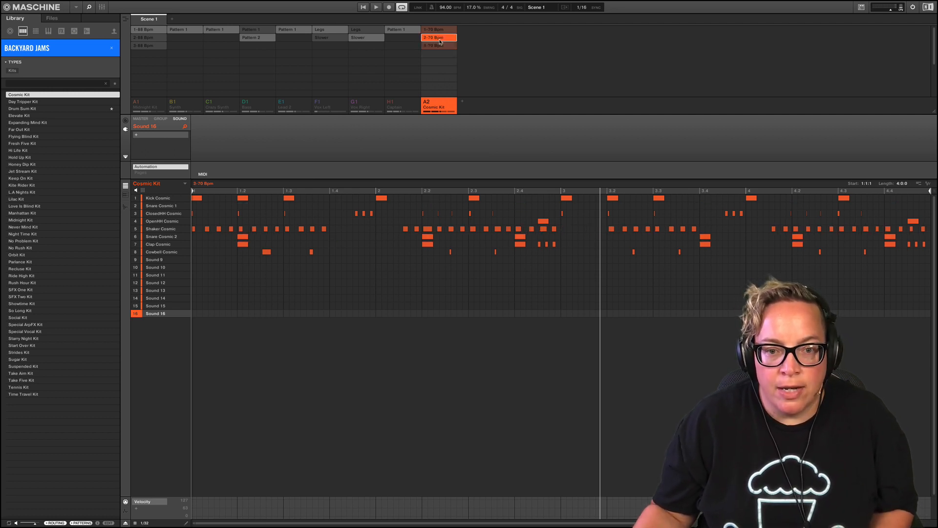
pyautogui.press('space')
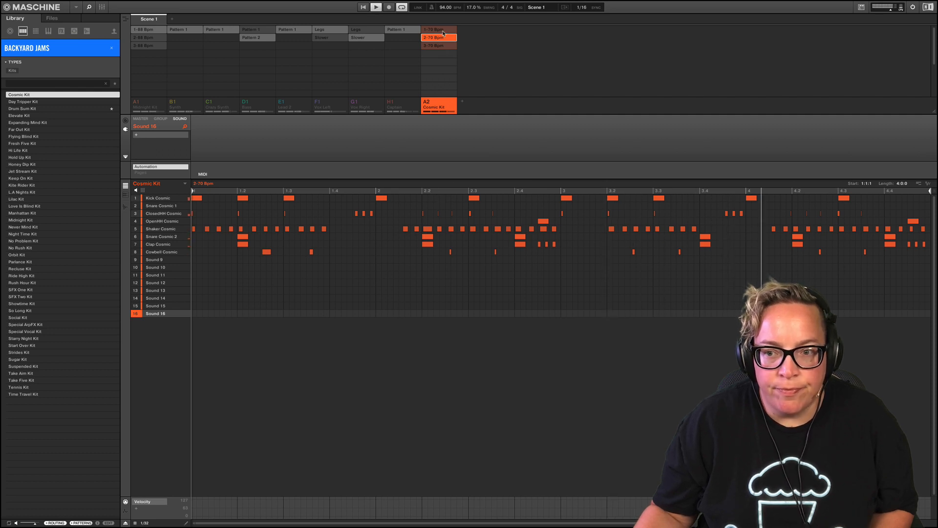
pyautogui.click(444, 31)
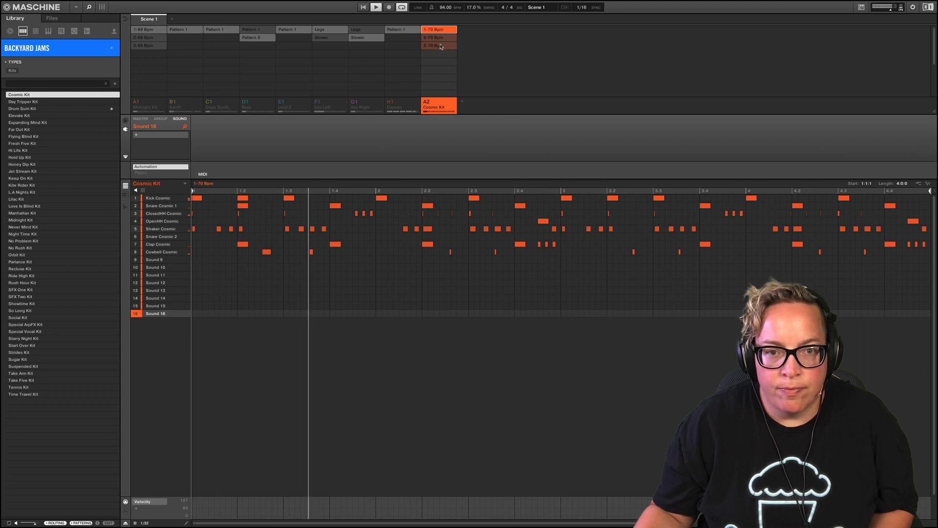
pyautogui.click(442, 38)
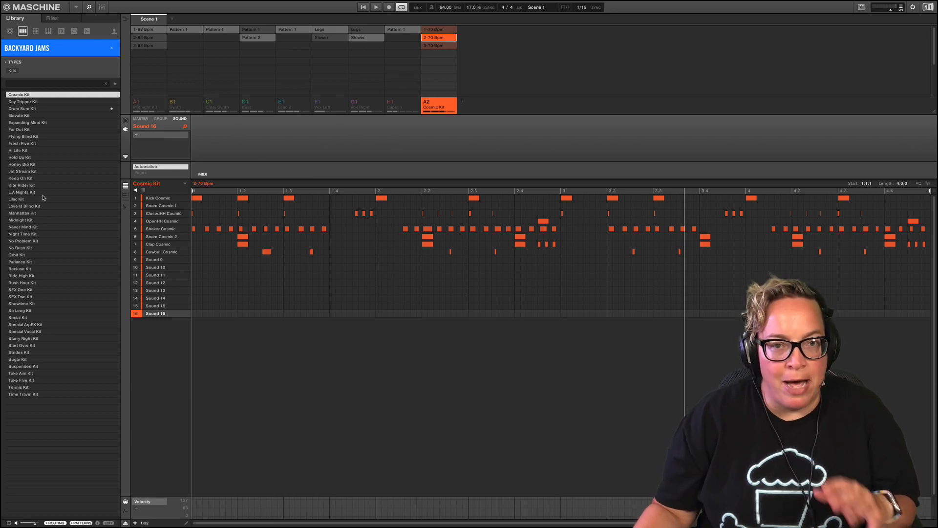
# - Load Day Tripper Kit in place of Cosmic Kit and audition its 2-75 Bpm and 3-75 Bpm patterns
pyautogui.click(46, 103)
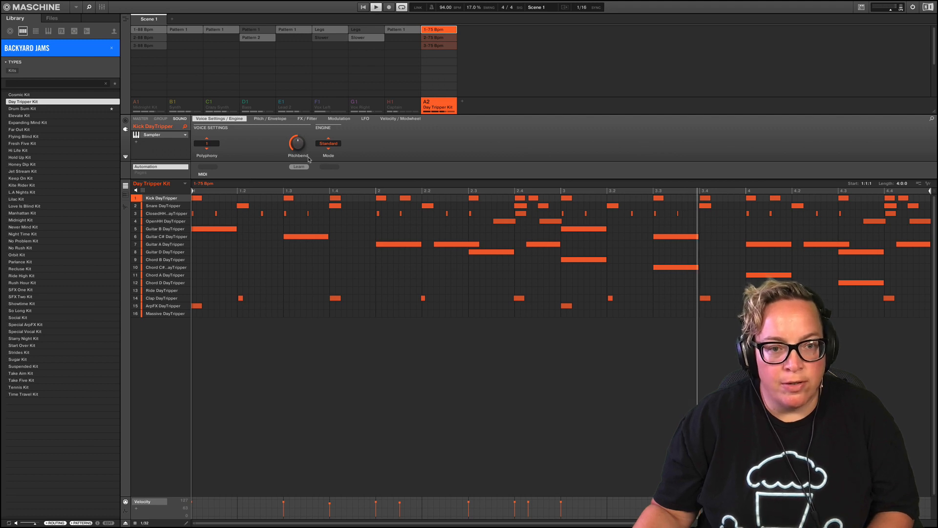
pyautogui.click(436, 38)
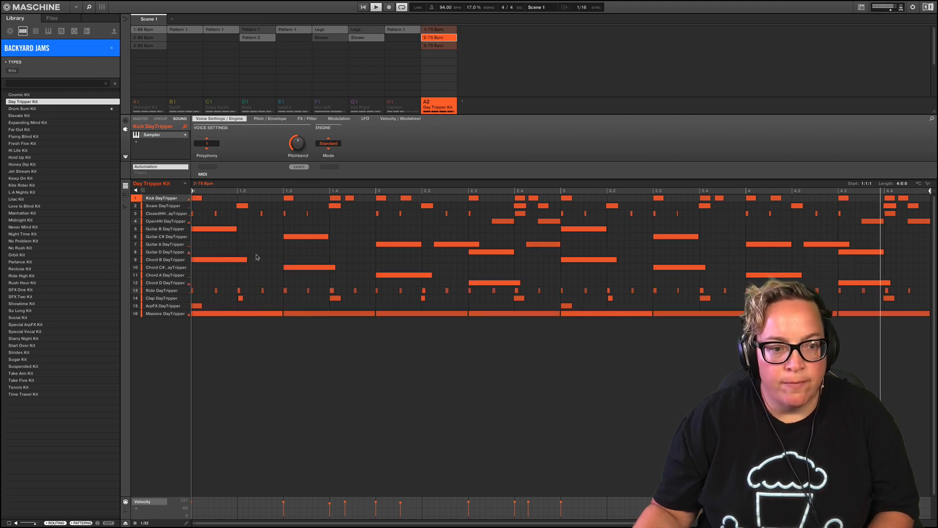
pyautogui.click(447, 46)
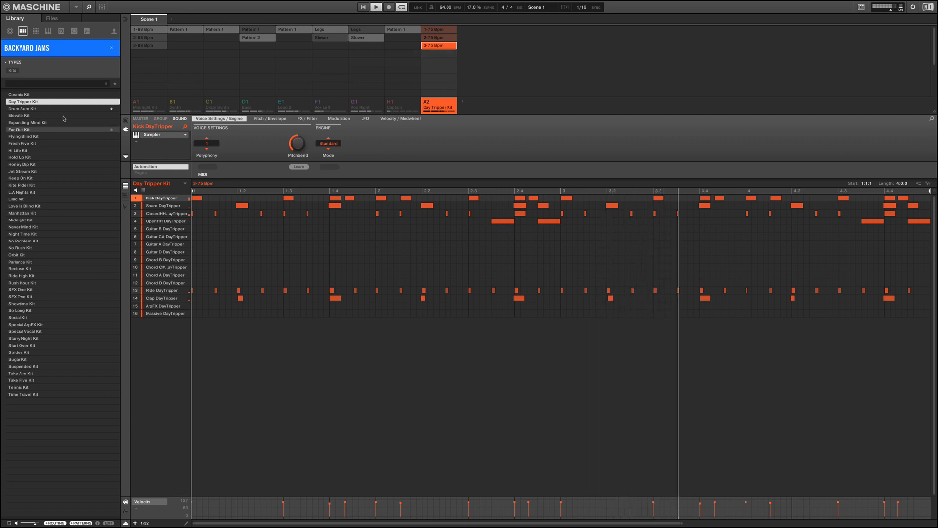
# - Load Drum Sum Kit into the same group and audition its second and third patterns
pyautogui.click(44, 109)
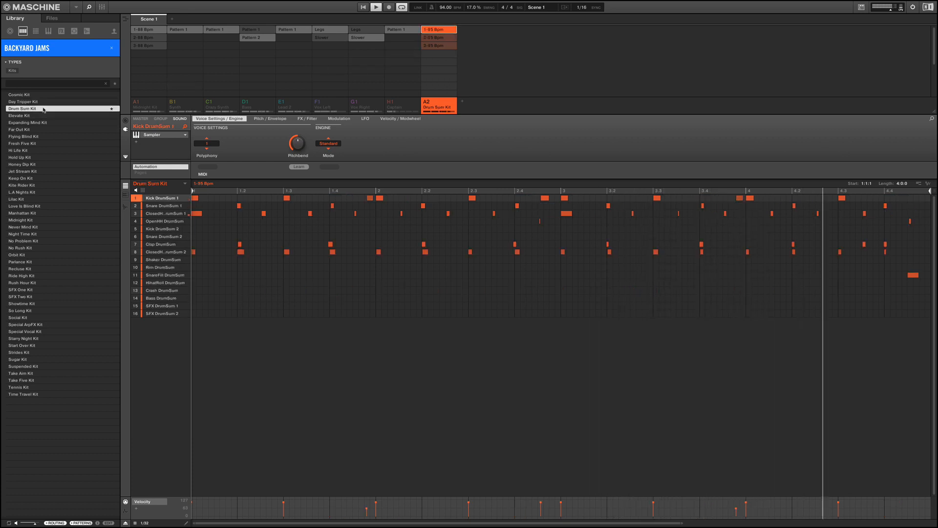
pyautogui.click(439, 39)
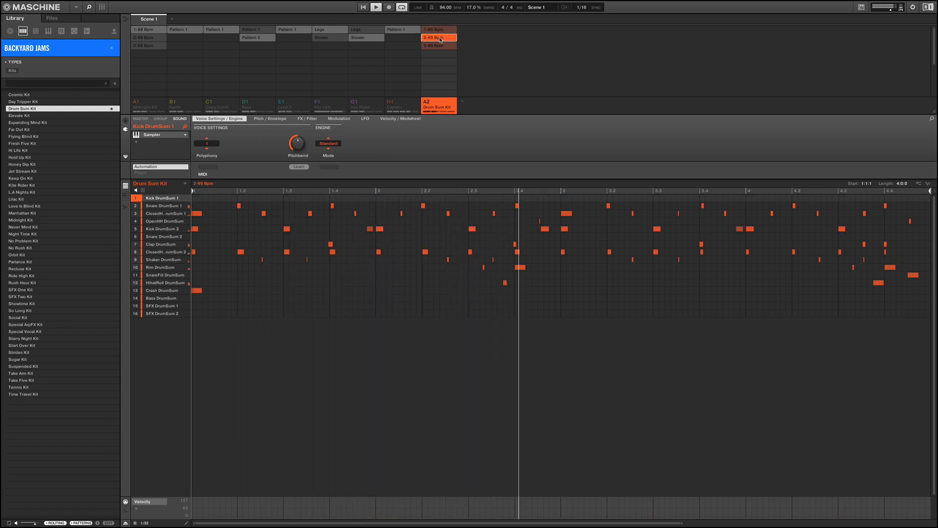
pyautogui.click(441, 45)
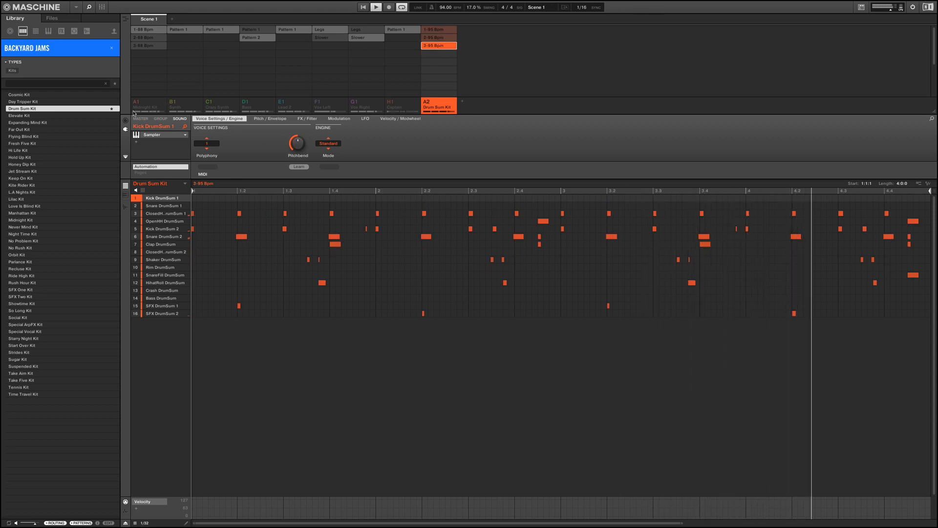
# - Load Elevate Kit into the group and audition its 2-93 Bpm and 3-93 Bpm patterns
pyautogui.doubleClick(34, 117)
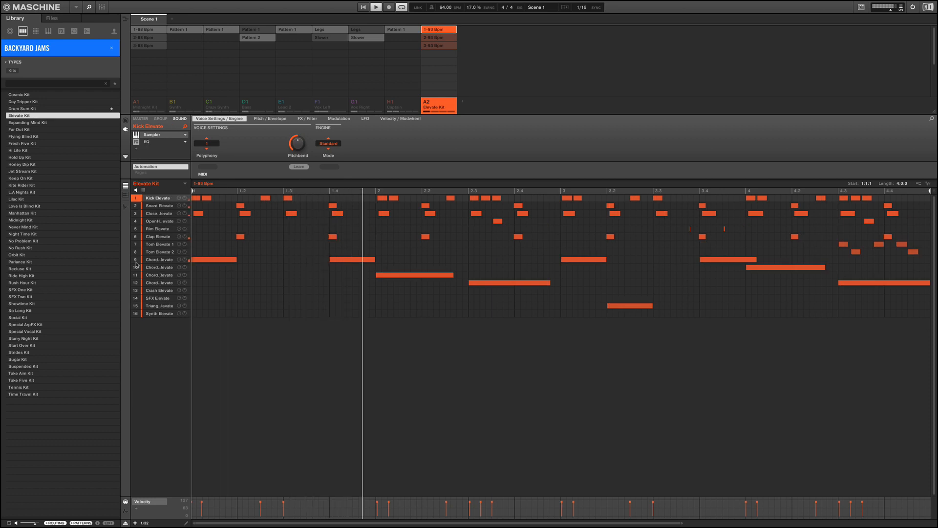
pyautogui.click(439, 38)
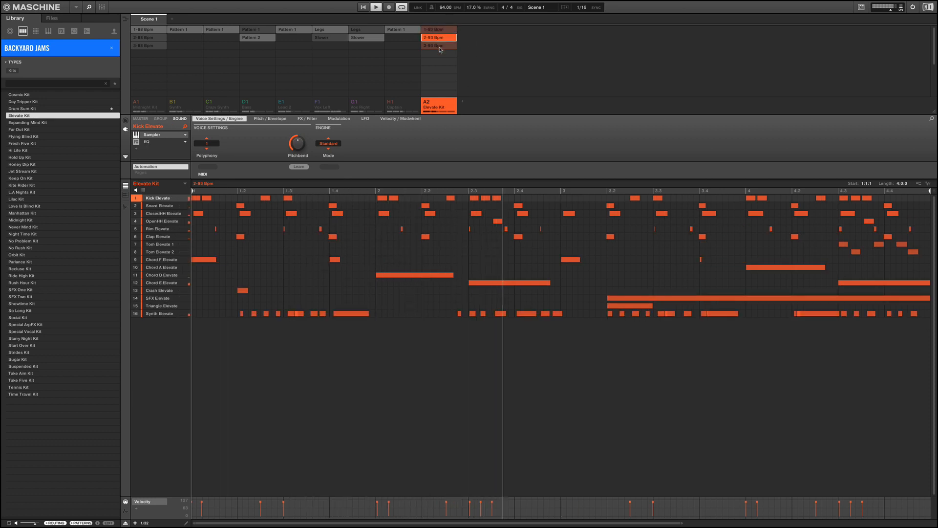
pyautogui.click(440, 45)
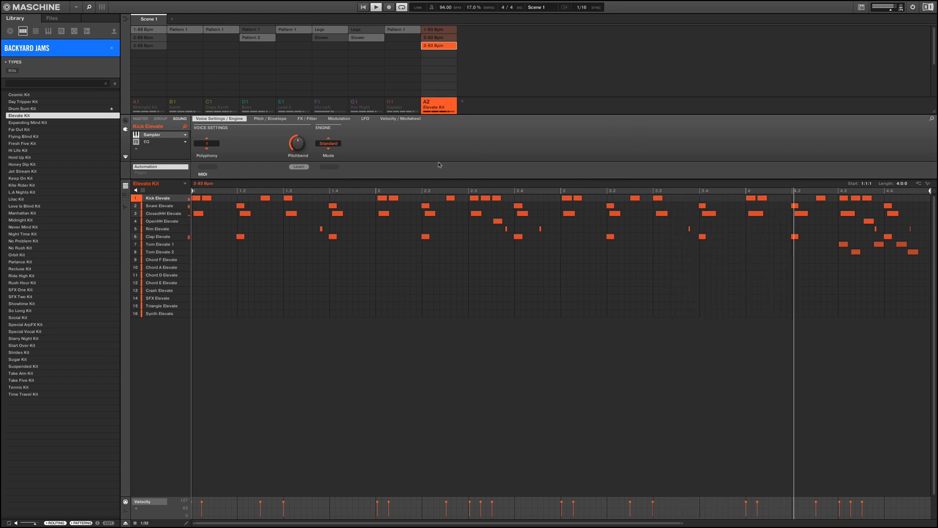
# - Load Expanding Mind Kit and audition its 4-90 Bpm, 3-90 Bpm and 2-90 Bpm patterns, ending on 2-90 Bpm
pyautogui.click(40, 123)
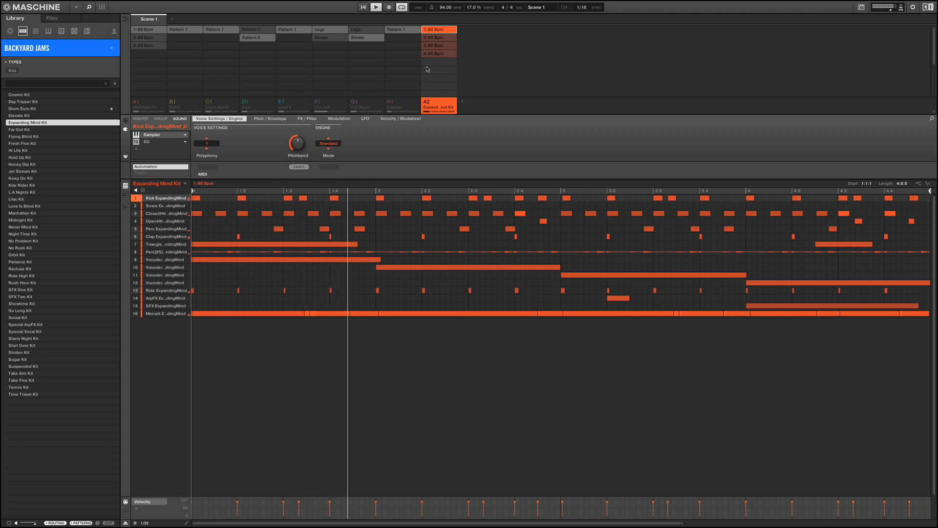
pyautogui.click(434, 54)
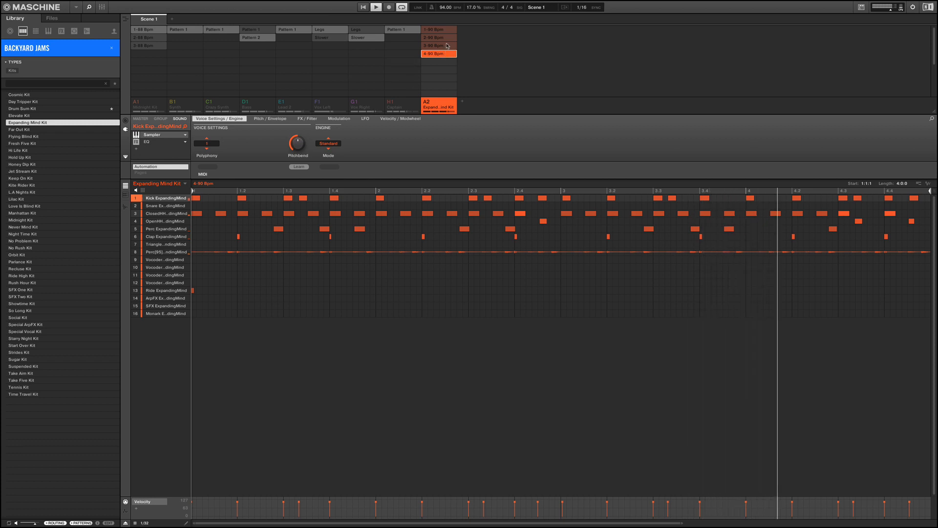
pyautogui.click(446, 45)
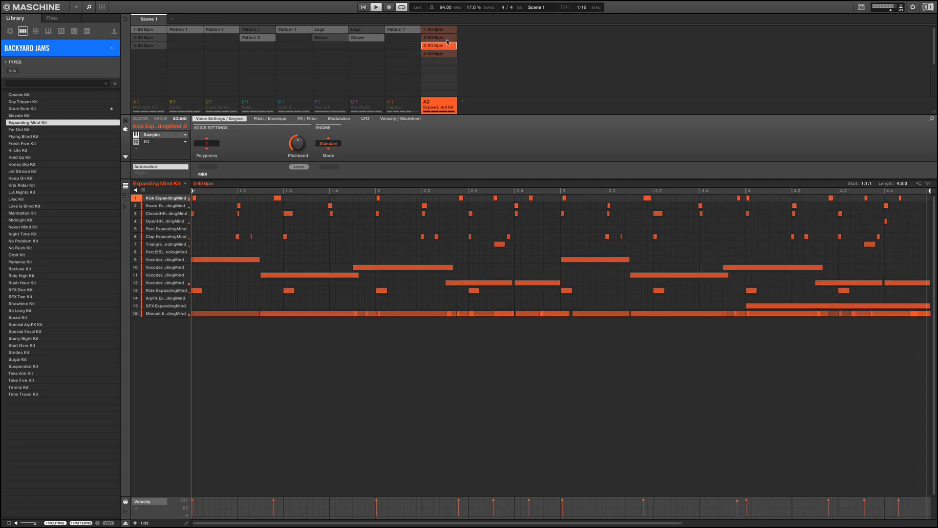
pyautogui.click(447, 37)
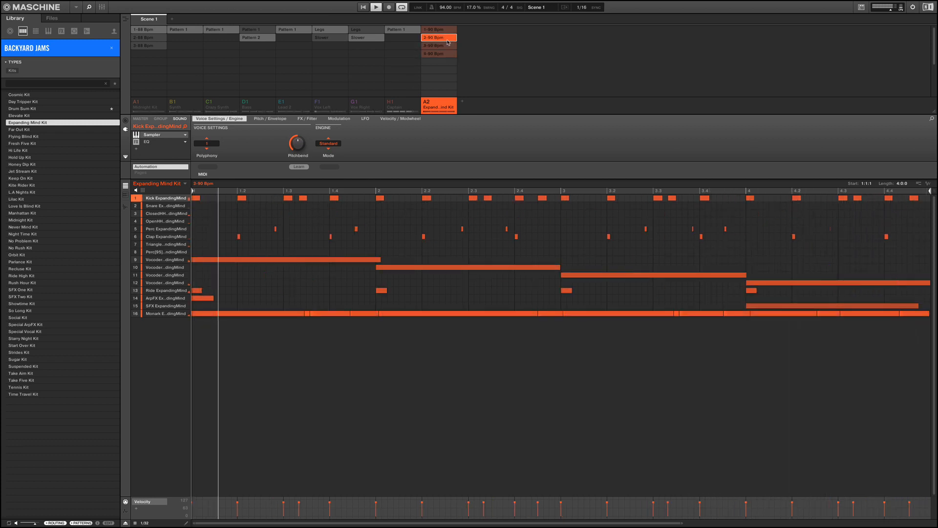
# - Delete the Vocoder sounds from slots 9, 10 and 11 of Expanding Mind Kit
pyautogui.click(160, 262)
pyautogui.press('Delete')
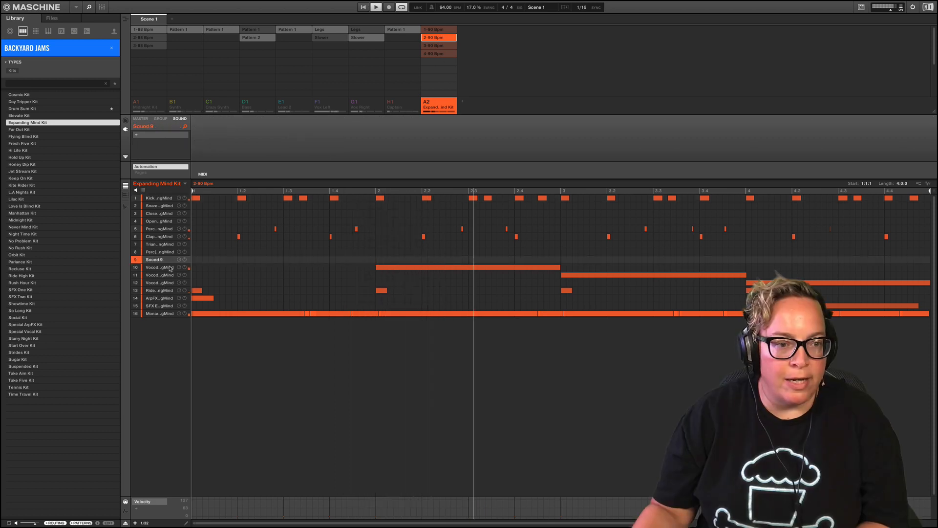
pyautogui.click(170, 268)
pyautogui.press('Delete')
pyautogui.click(161, 275)
pyautogui.press('Delete')
# - Delete the Ride, SFX and ArpFX sounds from slots 13, 15 and 14 of Expanding Mind Kit
pyautogui.click(158, 290)
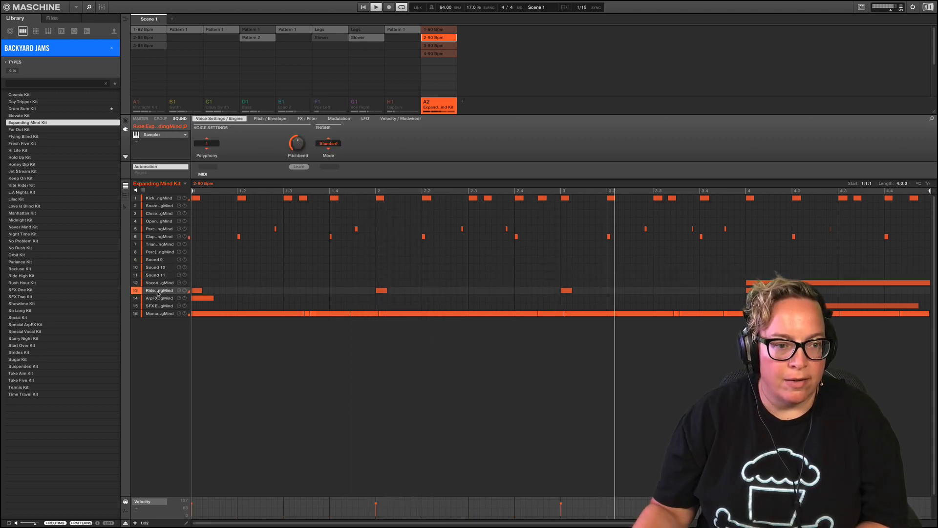
pyautogui.press('Delete')
pyautogui.click(161, 304)
pyautogui.press('Delete')
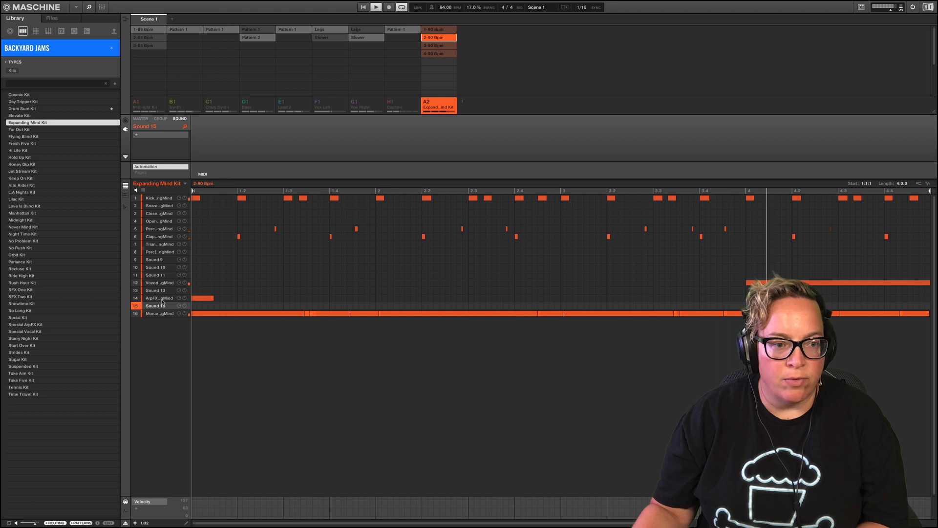
pyautogui.click(160, 298)
pyautogui.press('Delete')
# - Delete the last Vocoder sound in slot 12 and the Monark sound in slot 16 of Expanding Mind Kit
pyautogui.click(166, 282)
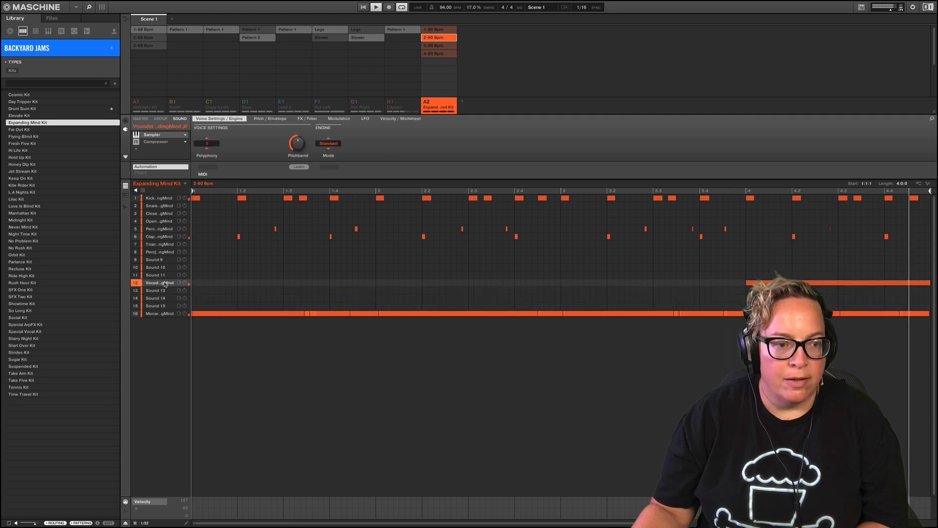
pyautogui.press('Delete')
pyautogui.click(162, 315)
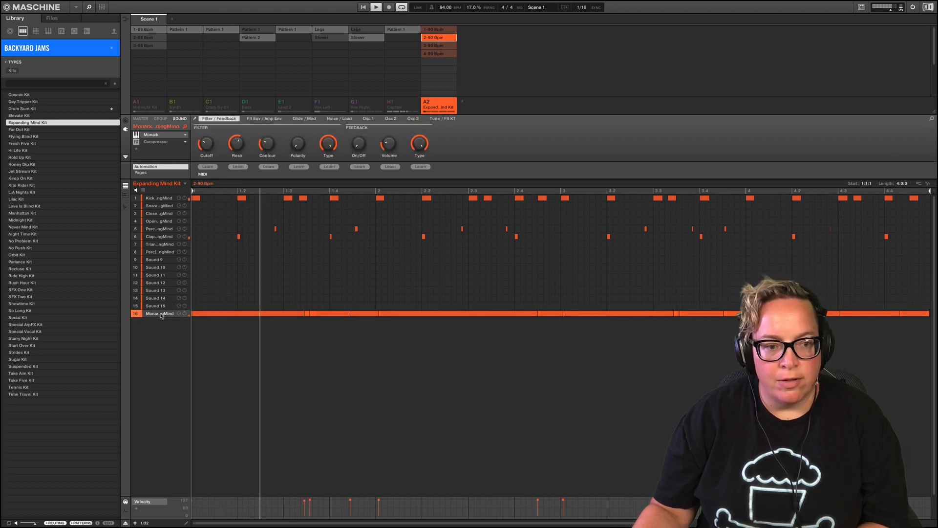
pyautogui.press('Delete')
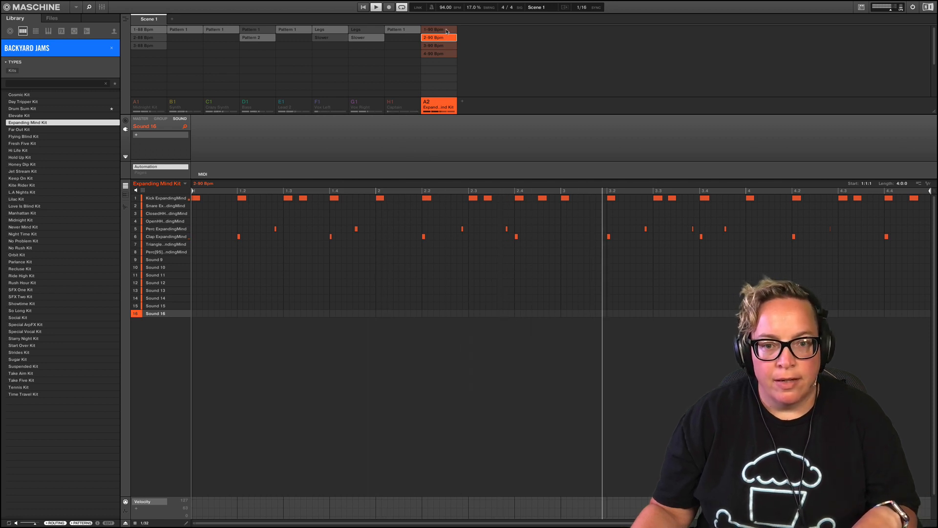
# - Audition the drums-only Expanding Mind Kit with its 1-90 Bpm, 3-90 Bpm and 4-90 Bpm patterns
pyautogui.click(446, 31)
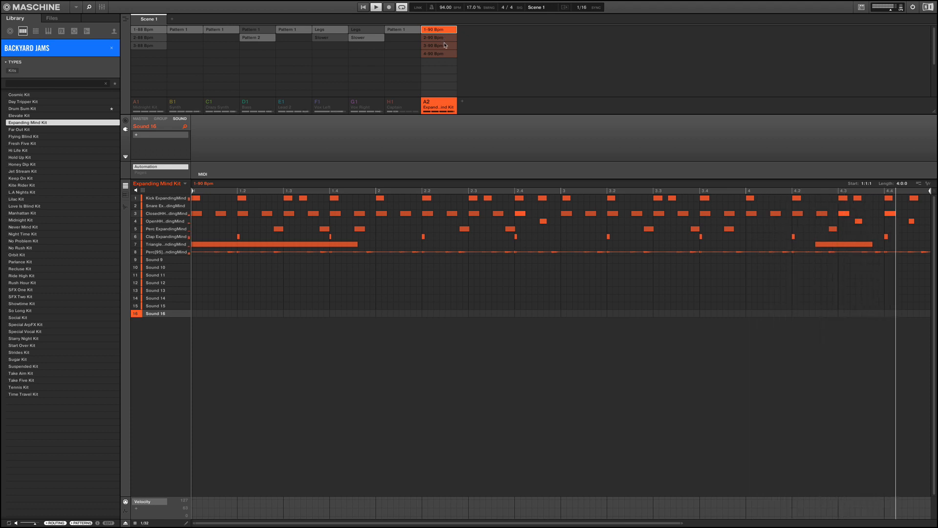
pyautogui.click(446, 45)
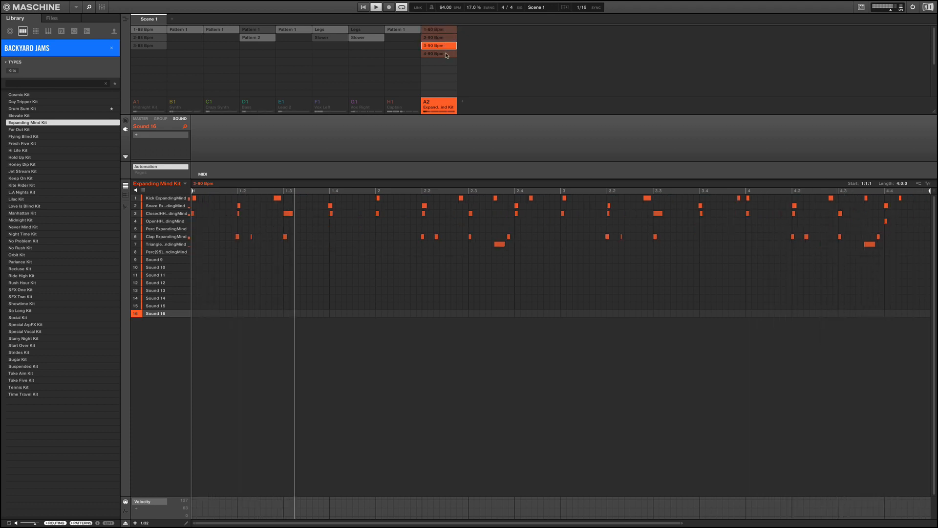
pyautogui.click(446, 53)
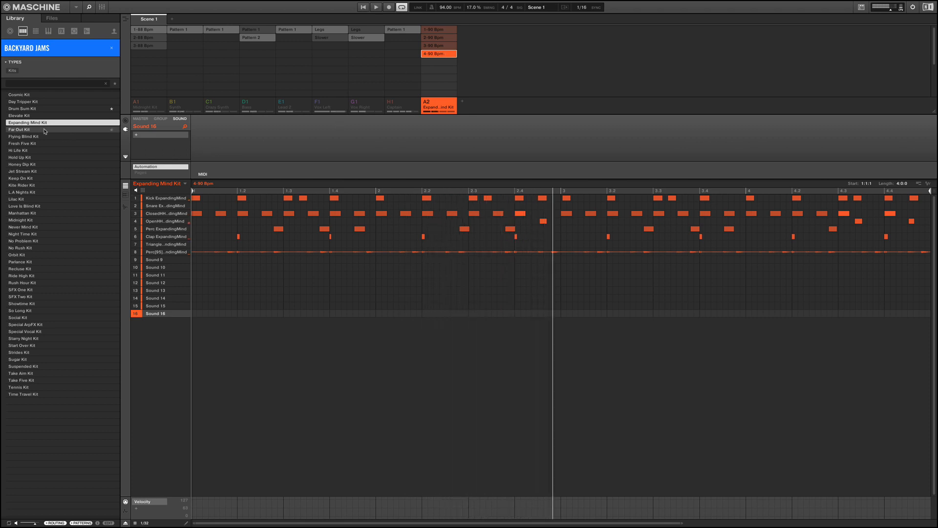
# - Load Far Out Kit and delete its ClosedHH FarOut 2 and Perc[100] FarOut sounds from slots 7 and 8
pyautogui.click(45, 130)
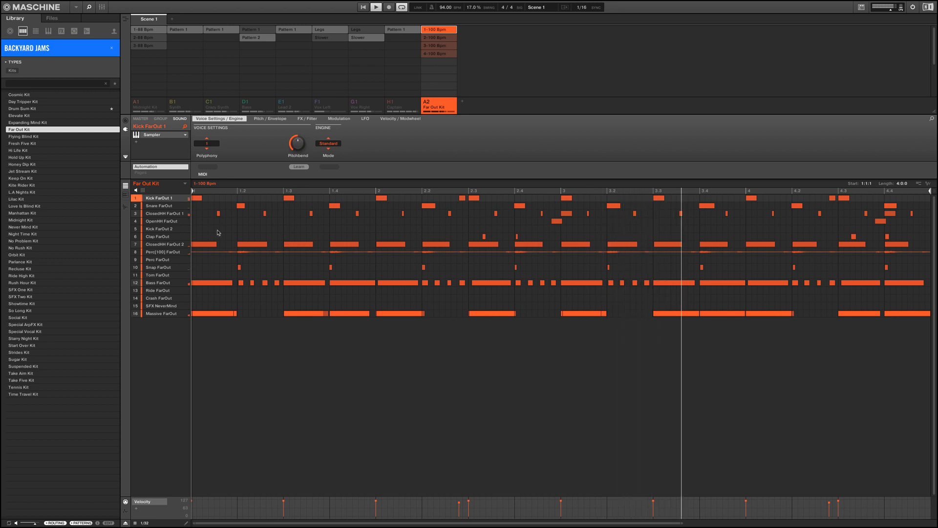
pyautogui.click(167, 245)
pyautogui.press('Delete')
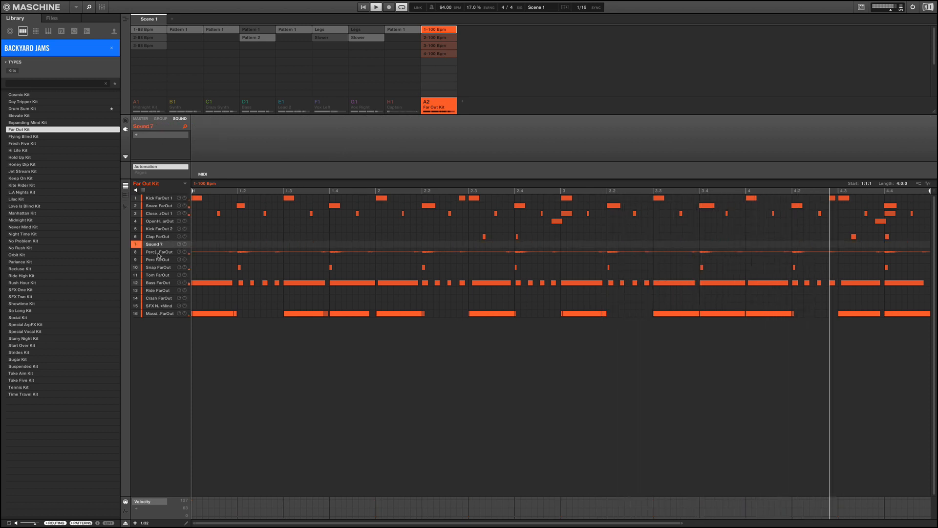
pyautogui.click(158, 252)
pyautogui.press('Delete')
# - Delete the Snap, Tom, Bass and Massive FarOut sounds from slots 10, 11, 12 and 16 of Far Out Kit
pyautogui.click(159, 267)
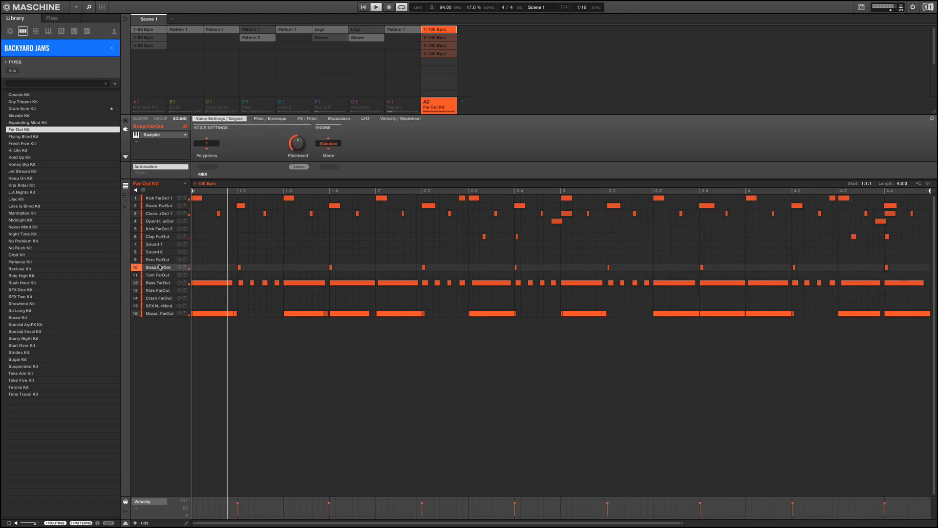
pyautogui.press('Delete')
pyautogui.click(156, 274)
pyautogui.press('Delete')
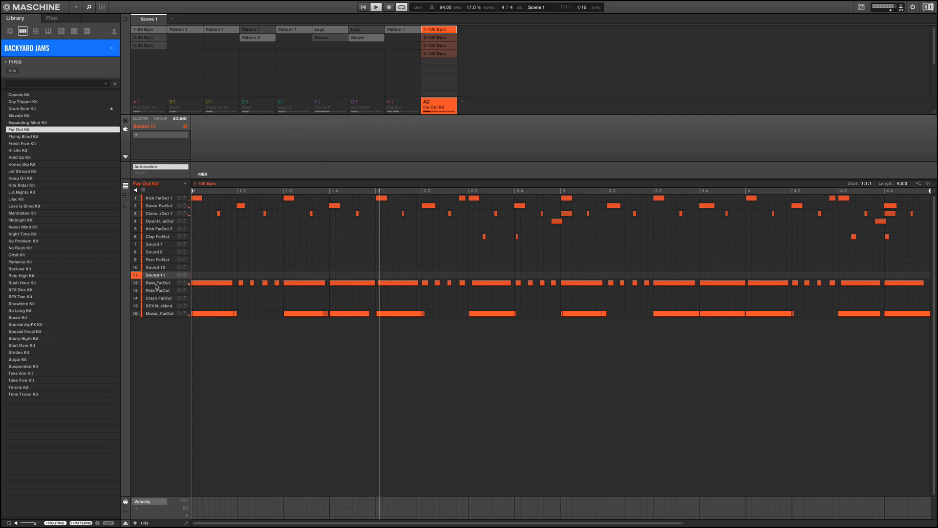
pyautogui.click(157, 283)
pyautogui.press('Delete')
pyautogui.click(162, 314)
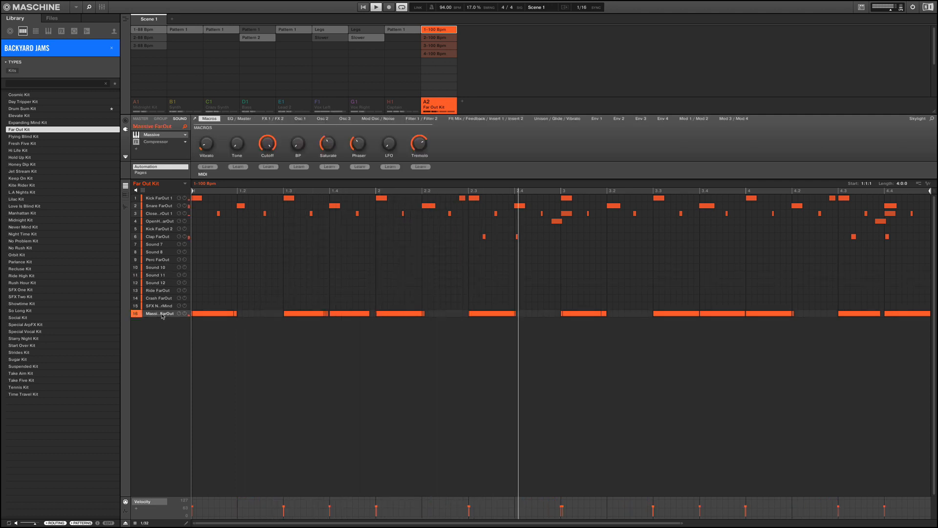
pyautogui.press('Delete')
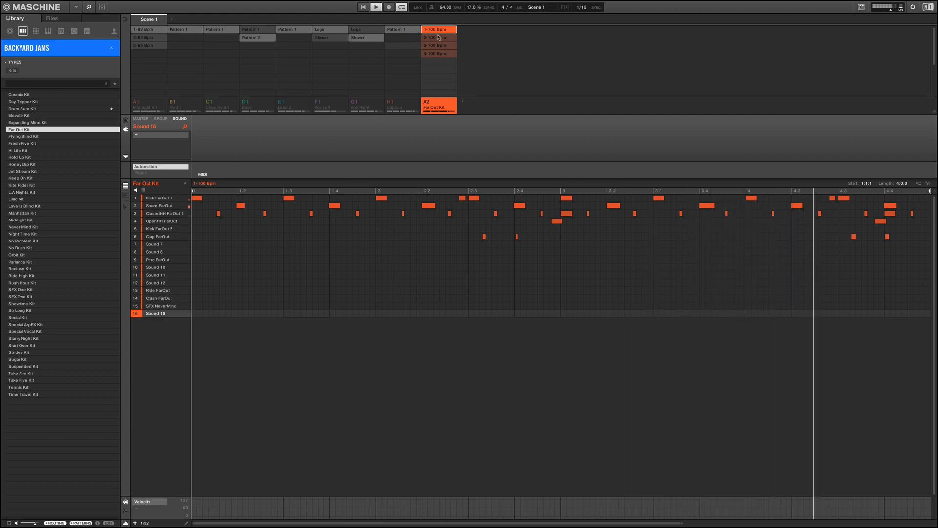
# - Audition Far Out Kit's 2-100, 3-100 and 4-100 Bpm patterns, deleting Ride FarOut and SFX NeverMind from slots 13 and 15 during 2-100 Bpm
pyautogui.click(438, 38)
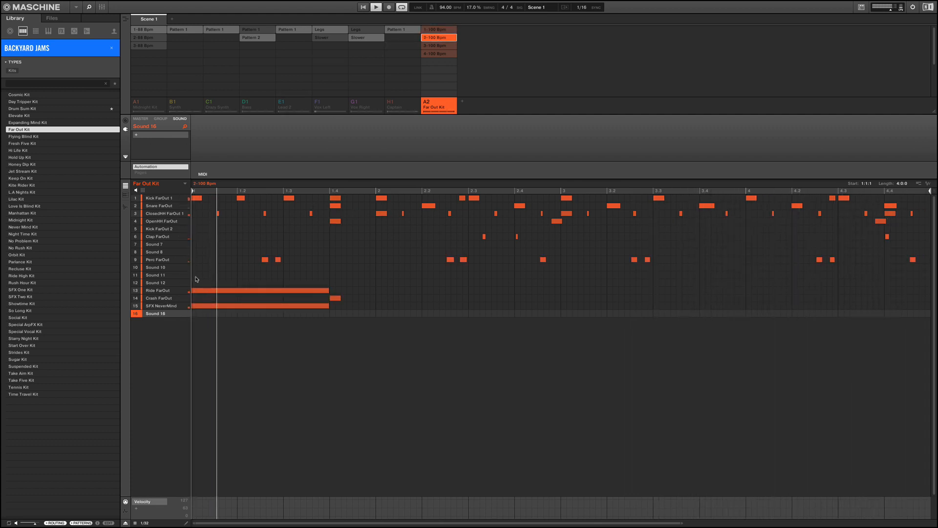
pyautogui.click(157, 291)
pyautogui.press('Delete')
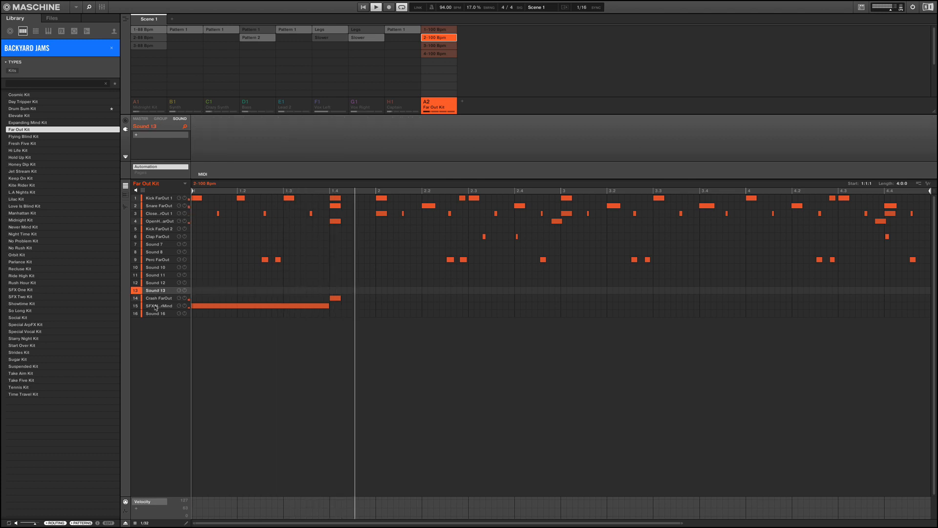
pyautogui.click(157, 305)
pyautogui.press('Delete')
pyautogui.click(435, 46)
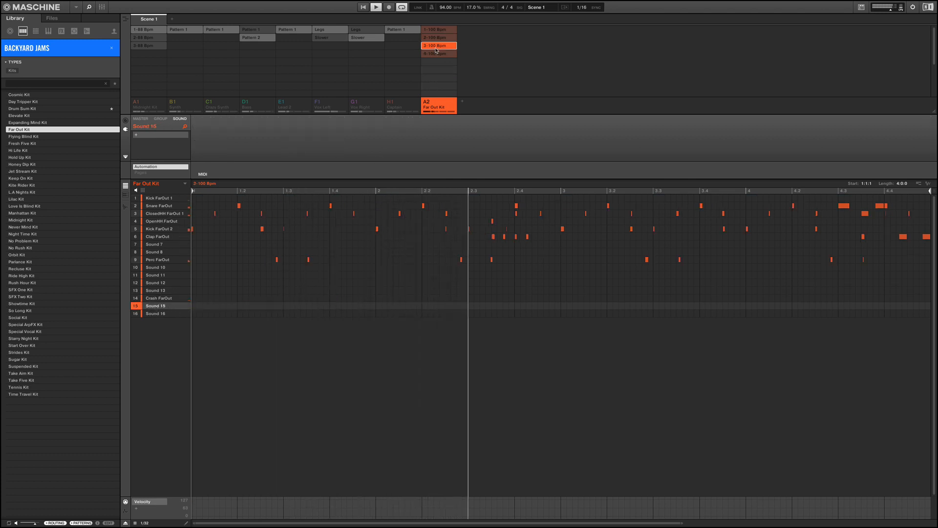
pyautogui.click(436, 53)
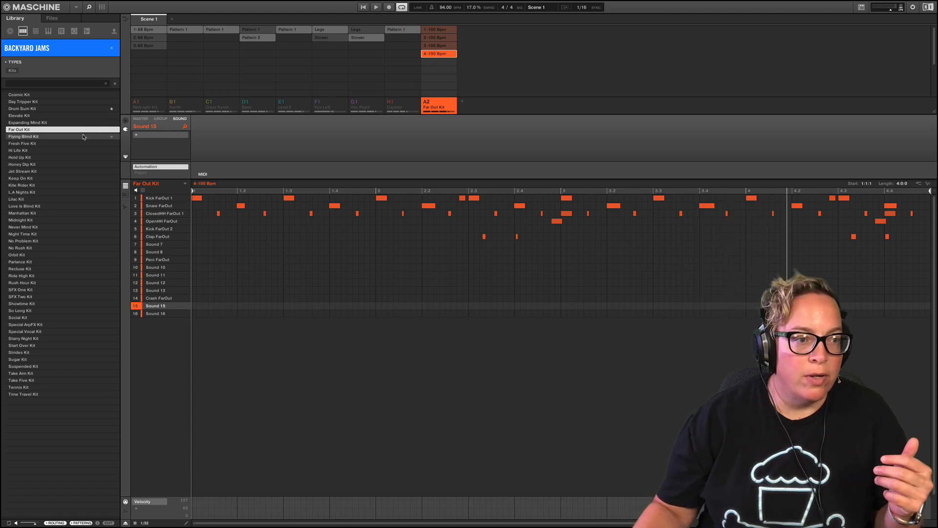
# - Load Orbit Kit and delete its Chord Orbit sounds from slots 9, 10 and 12
pyautogui.click(39, 256)
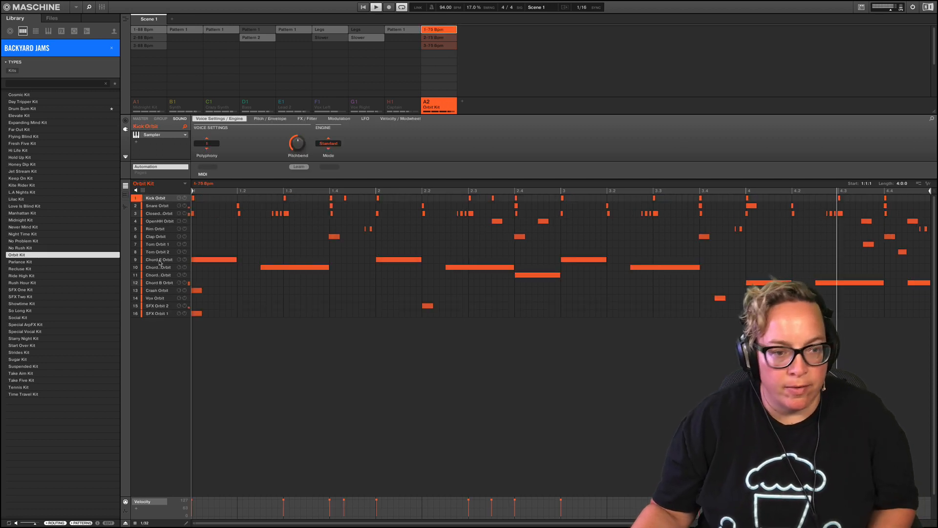
pyautogui.click(160, 260)
pyautogui.press('Delete')
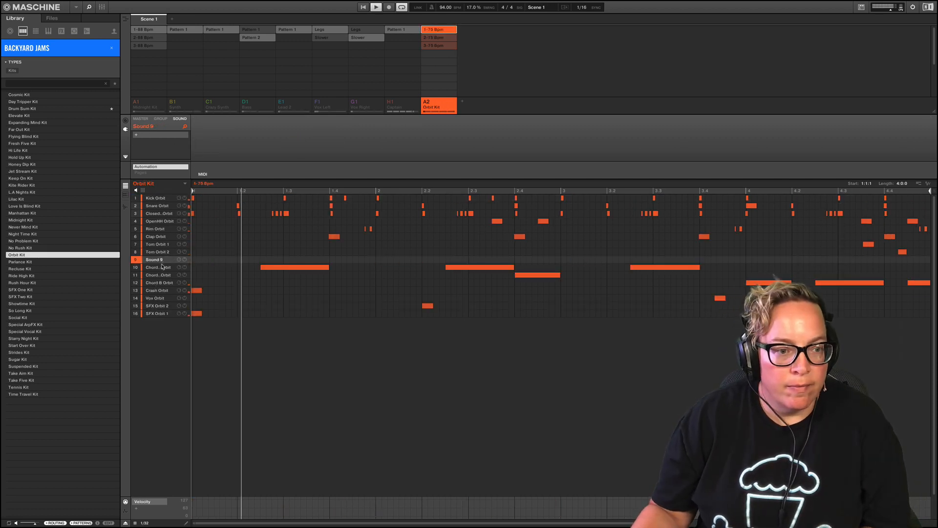
pyautogui.click(162, 267)
pyautogui.press('Delete')
pyautogui.click(160, 283)
pyautogui.press('Delete')
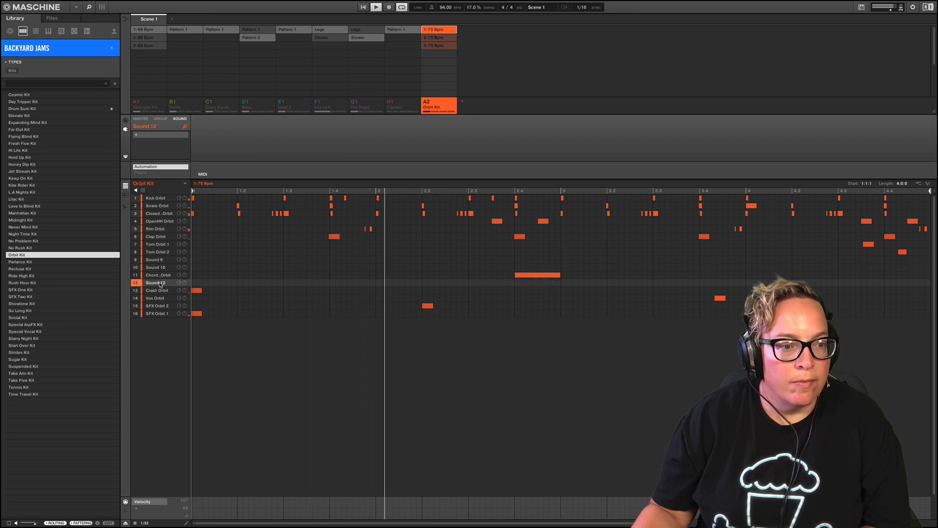
# - Delete Crash Orbit, Vox Orbit and the remaining Chord Orbit sound from slots 13, 14 and 11 of Orbit Kit
pyautogui.click(159, 290)
pyautogui.press('Delete')
pyautogui.click(159, 298)
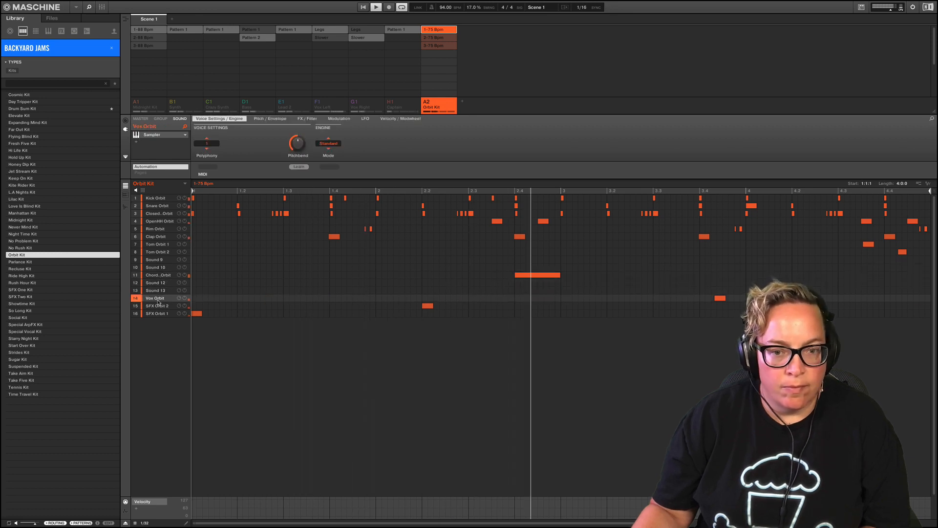
pyautogui.press('Delete')
pyautogui.click(165, 268)
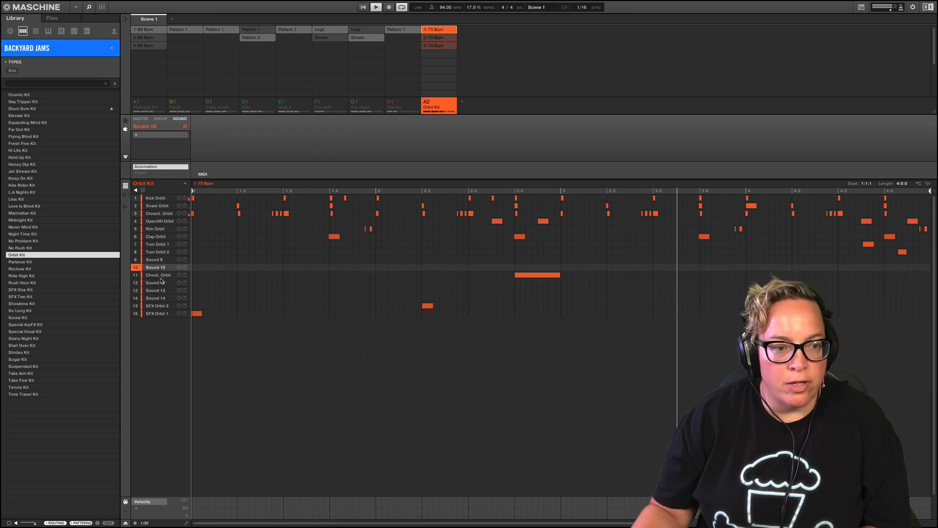
pyautogui.click(159, 275)
pyautogui.press('Delete')
# - Delete SFX Orbit 1 and SFX Orbit 2 from slots 16 and 15, and audition Orbit Kit's 2-75 and 3-75 Bpm patterns
pyautogui.click(158, 314)
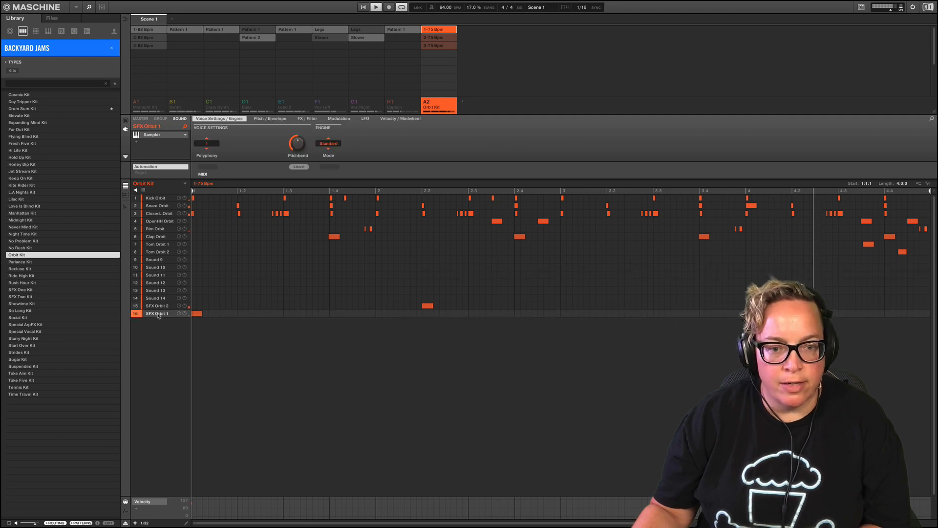
pyautogui.press('Delete')
pyautogui.click(161, 306)
pyautogui.press('Delete')
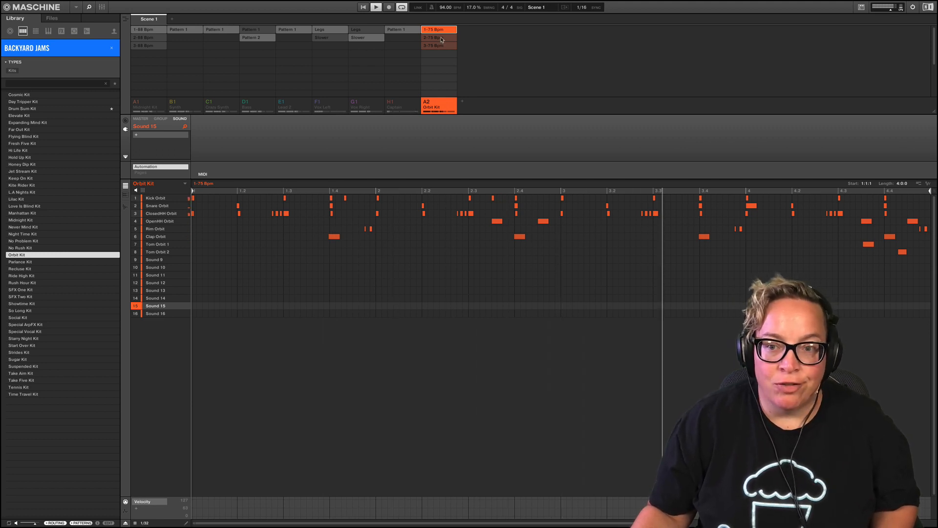
pyautogui.click(442, 40)
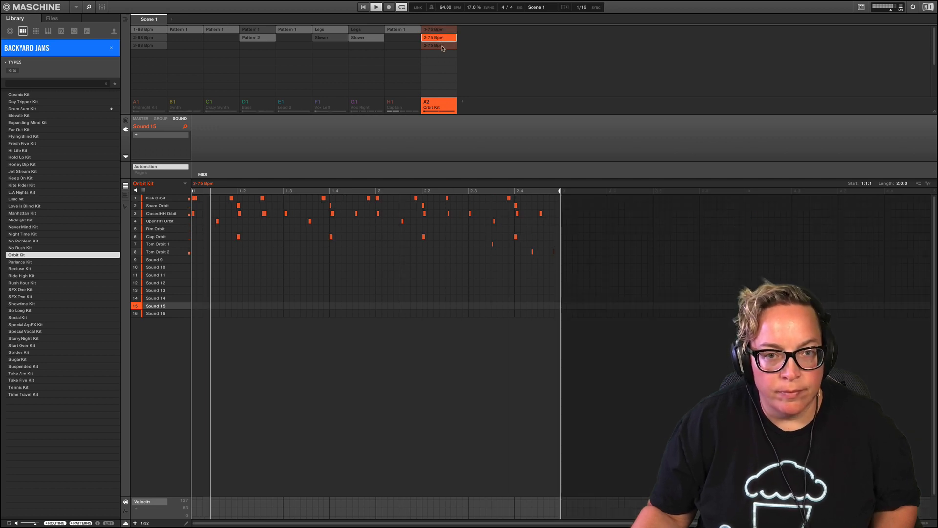
pyautogui.click(442, 46)
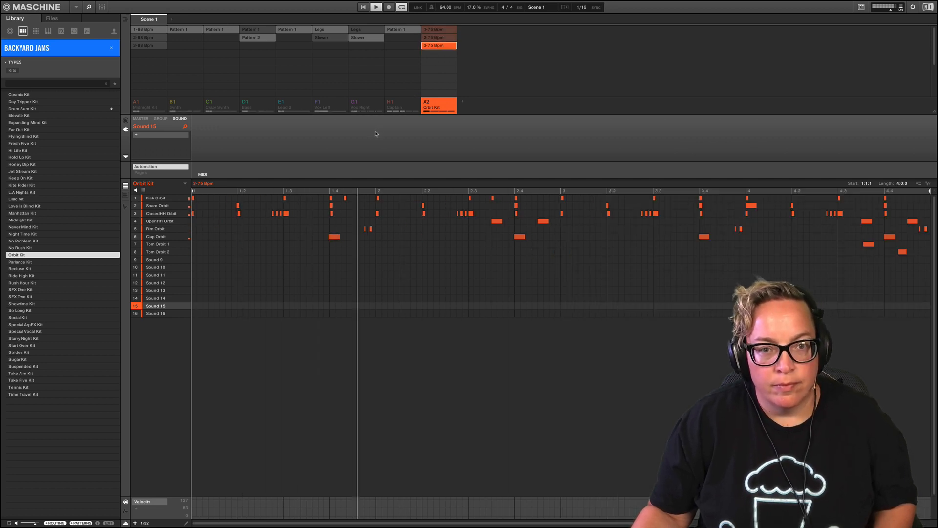
# - Load and play Recluse Kit, deleting its Talkbox and Stab Recluse sounds from slots 9 and 10
pyautogui.doubleClick(59, 269)
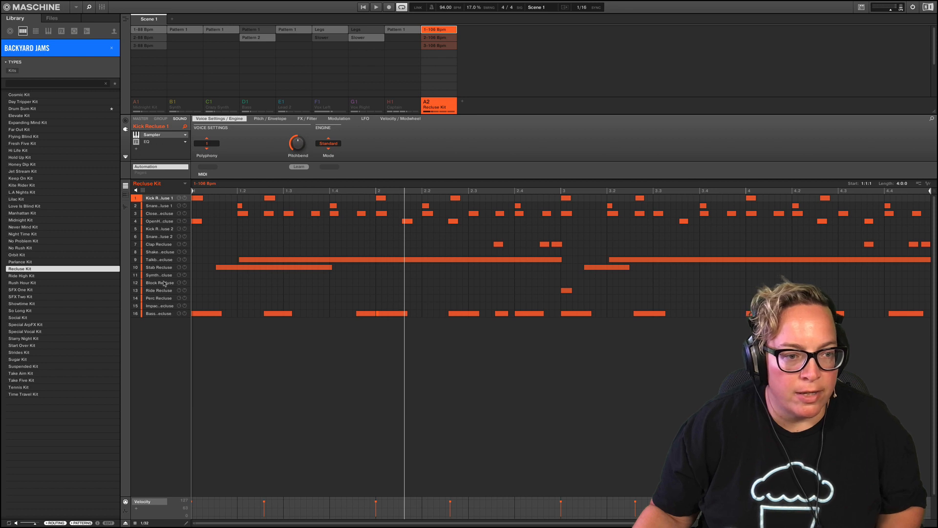
pyautogui.press('space')
pyautogui.click(160, 260)
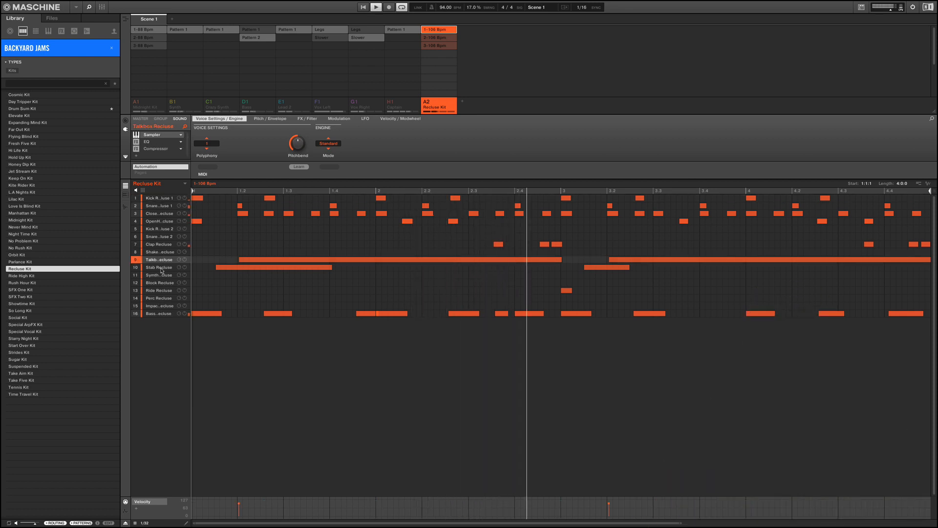
pyautogui.press('Delete')
pyautogui.click(163, 275)
pyautogui.click(167, 268)
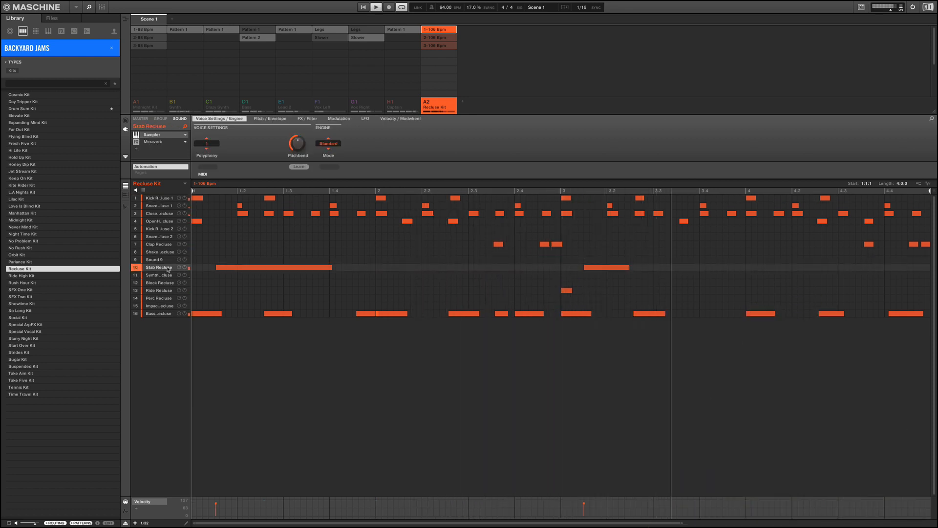
pyautogui.press('Delete')
# - Delete the Bass, Impact and Perc Recluse sounds from slots 16, 15 and 14 of Recluse Kit
pyautogui.click(159, 313)
pyautogui.press('Delete')
pyautogui.click(159, 306)
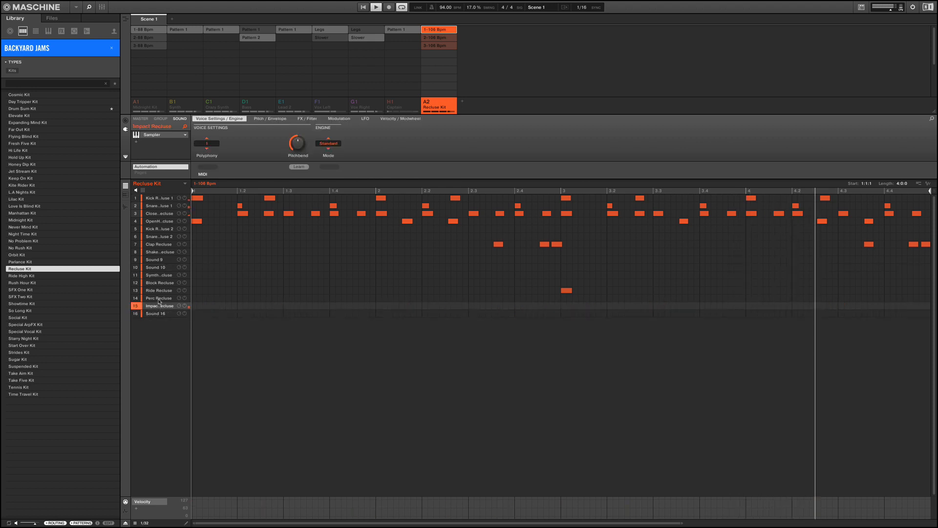
pyautogui.press('Delete')
pyautogui.click(160, 297)
pyautogui.press('Delete')
pyautogui.click(161, 291)
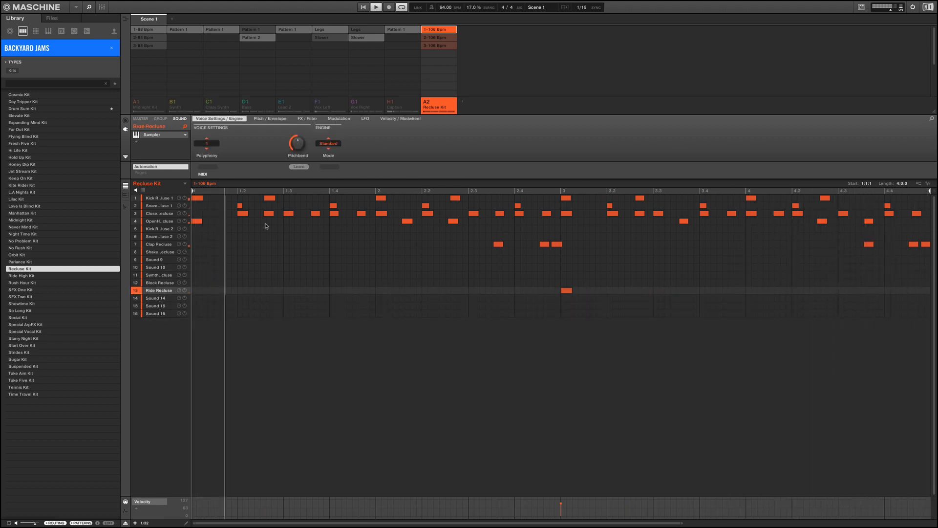
# - Audition Recluse Kit's 2-108 Bpm pattern, deleting the Synth Recluse sound from slot 11, and replay its 1-108 Bpm pattern before deactivating it
pyautogui.click(453, 38)
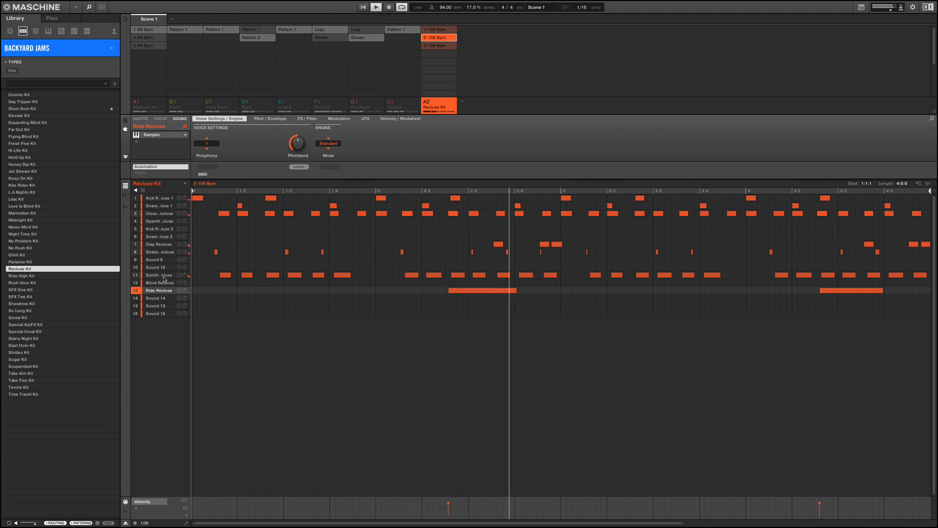
pyautogui.click(165, 275)
pyautogui.press('Delete')
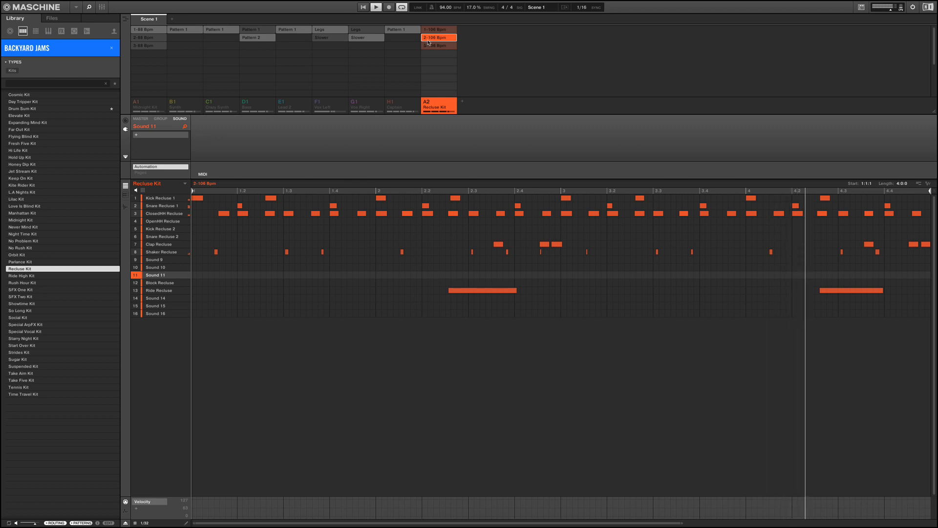
pyautogui.click(443, 31)
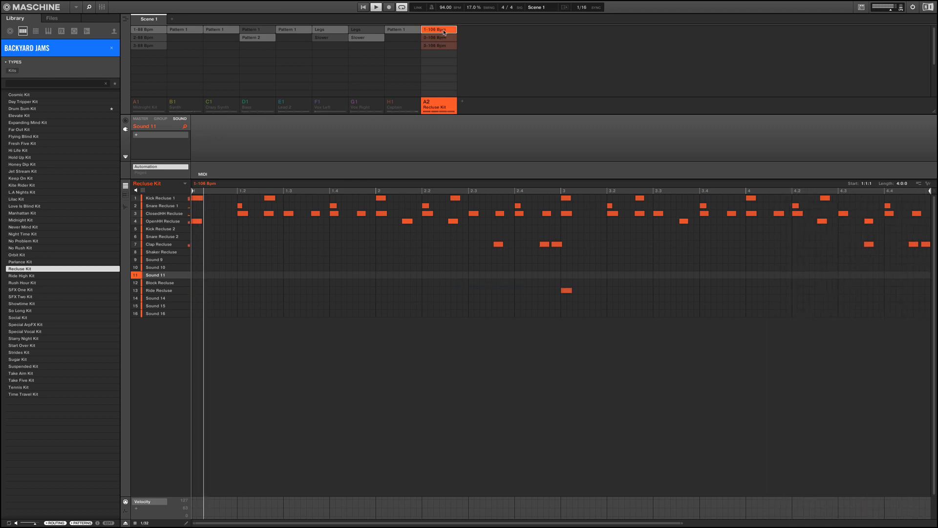
pyautogui.click(444, 32)
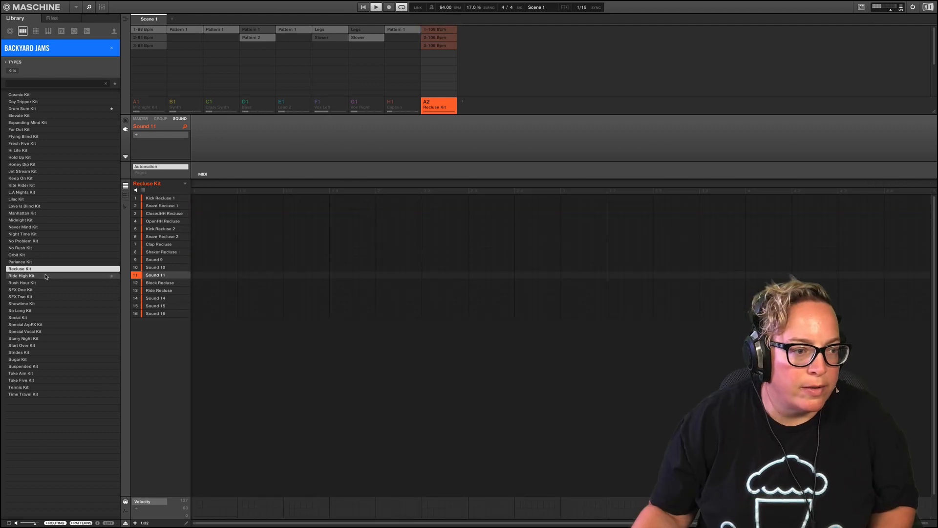
# - Load Rush Hour Kit and delete its two Chord sounds and Bass sound from slots 14, 13 and 12
pyautogui.click(34, 276)
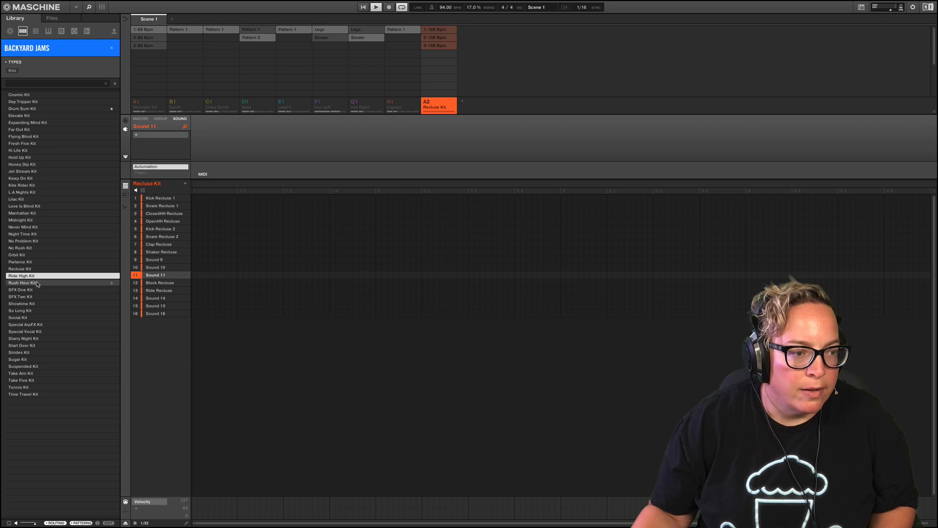
pyautogui.click(34, 283)
pyautogui.doubleClick(31, 283)
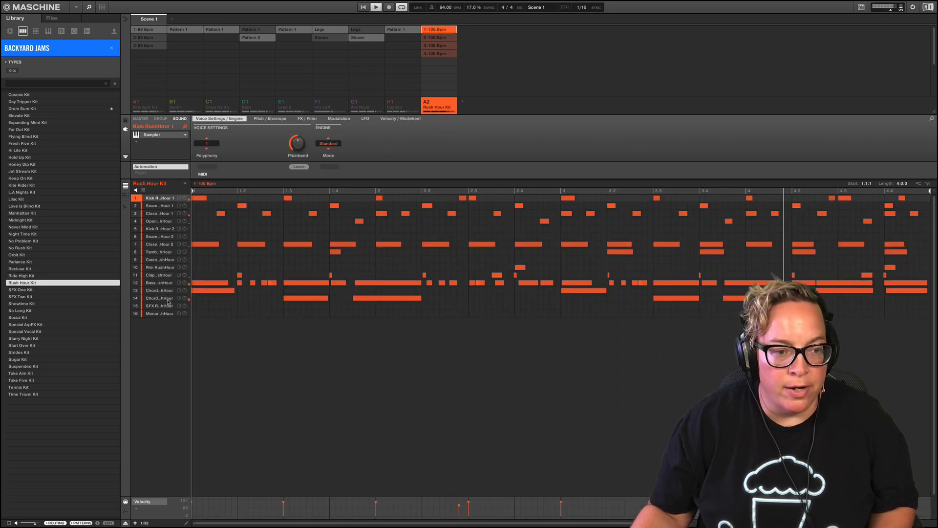
pyautogui.click(167, 298)
pyautogui.press('Delete')
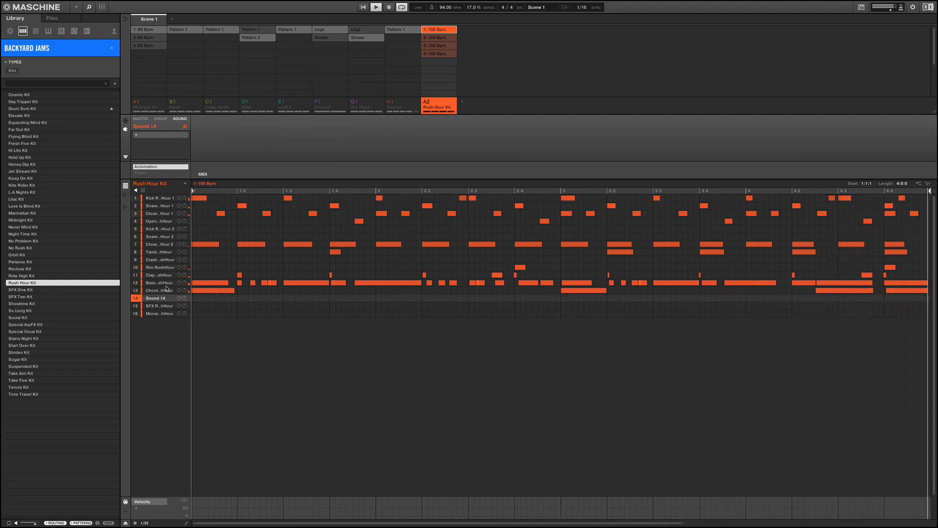
pyautogui.click(168, 290)
pyautogui.press('Delete')
pyautogui.click(169, 284)
pyautogui.press('Delete')
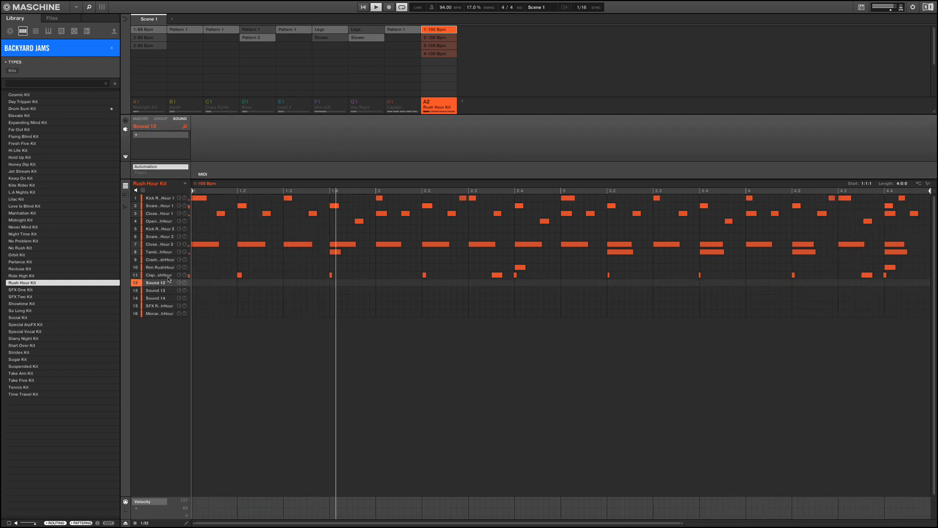
# - Delete the Clap RushHour and ClosedHH RushHour 2 sounds from slots 11 and 7 of Rush Hour Kit
pyautogui.click(163, 275)
pyautogui.press('Delete')
pyautogui.click(159, 244)
pyautogui.press('Delete')
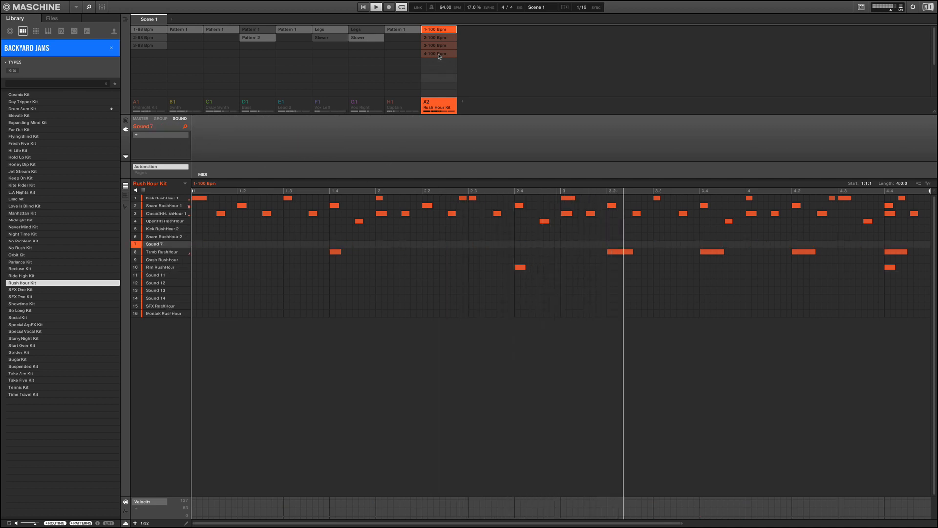
# - Audition Rush Hour Kit's 2-100, 3-100 and 4-100 Bpm patterns, deleting Monark RushHour and SFX RushHour from slots 16 and 15 during 2-100 Bpm
pyautogui.click(443, 38)
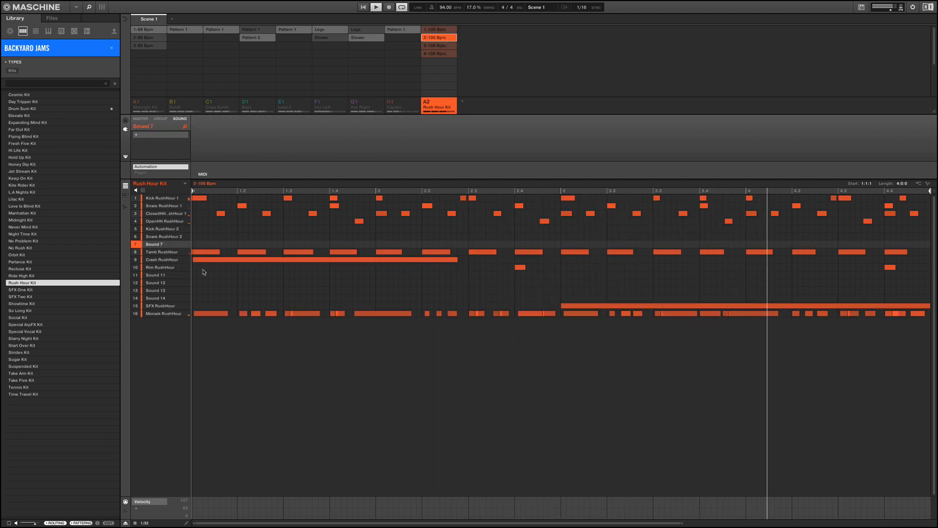
pyautogui.click(157, 313)
pyautogui.press('Delete')
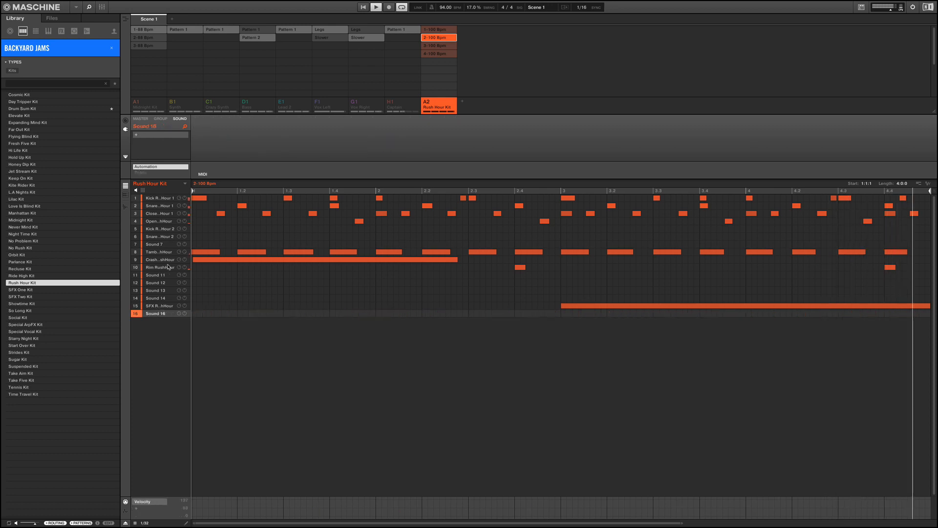
pyautogui.click(160, 260)
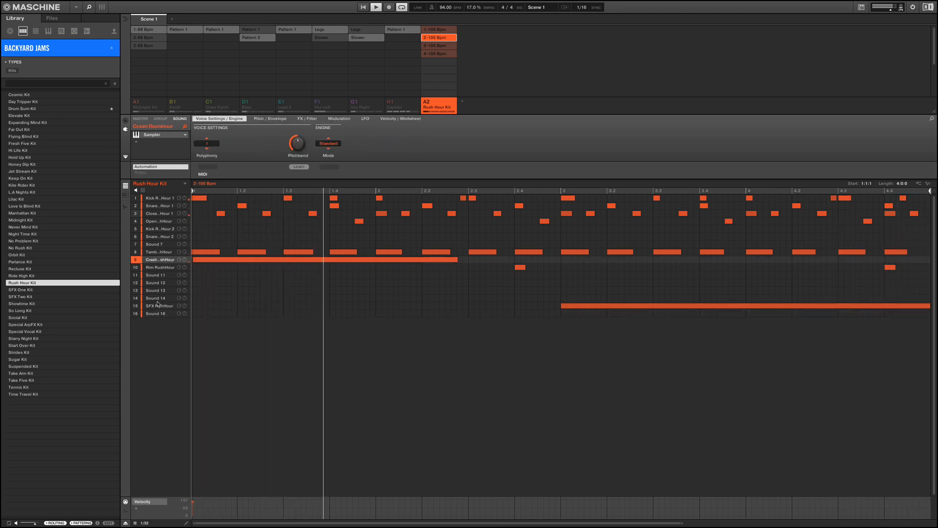
pyautogui.click(157, 297)
pyautogui.click(159, 306)
pyautogui.press('Delete')
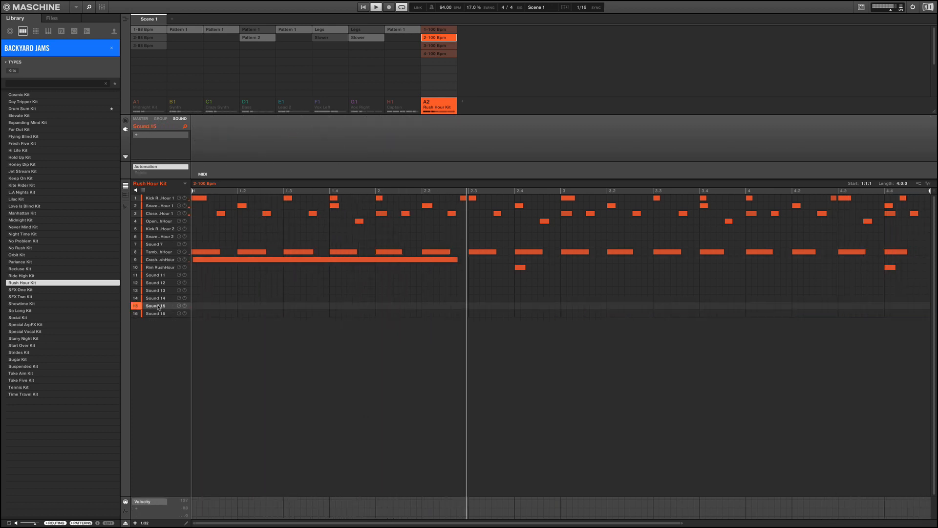
pyautogui.click(443, 46)
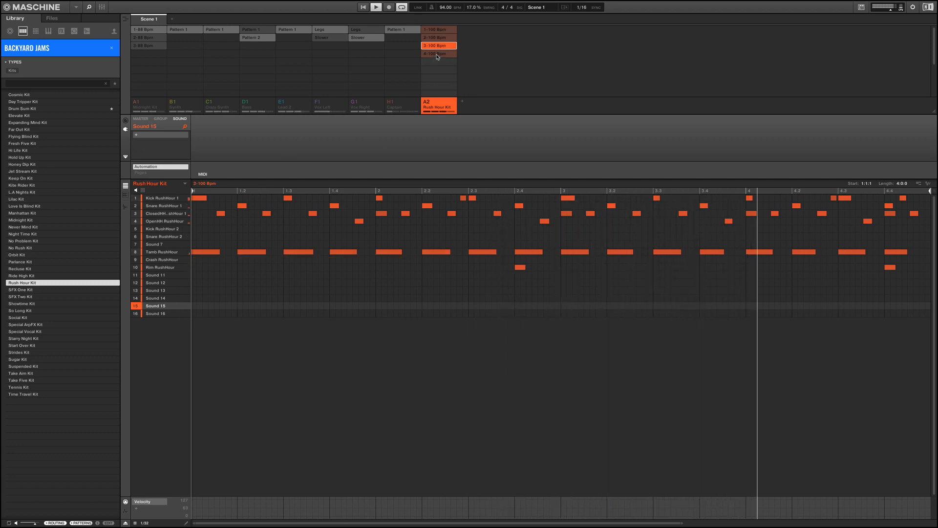
pyautogui.click(438, 54)
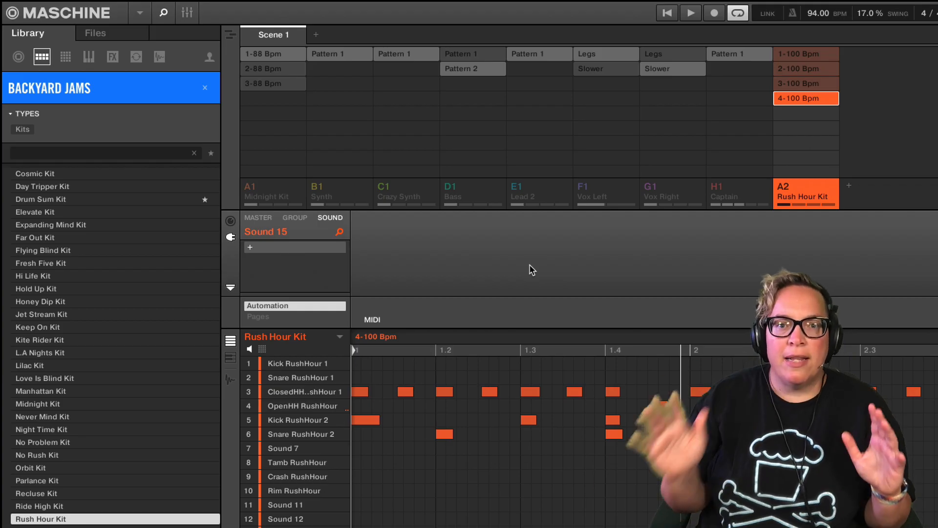
# - Show the Backyard Jams sound presets and preview them one by one from Clap Kiterider through Wah Guitar
pyautogui.click(69, 57)
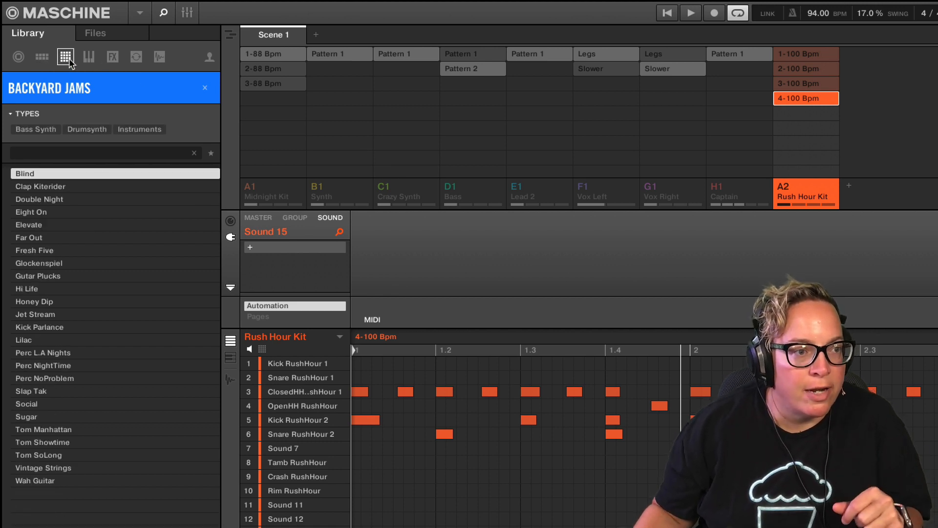
pyautogui.click(113, 189)
pyautogui.press('Down')
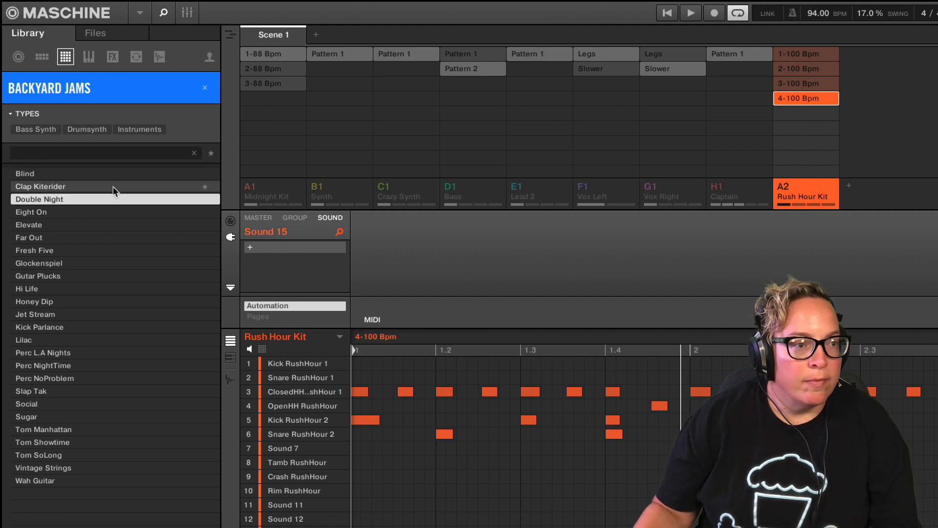
pyautogui.press('Down')
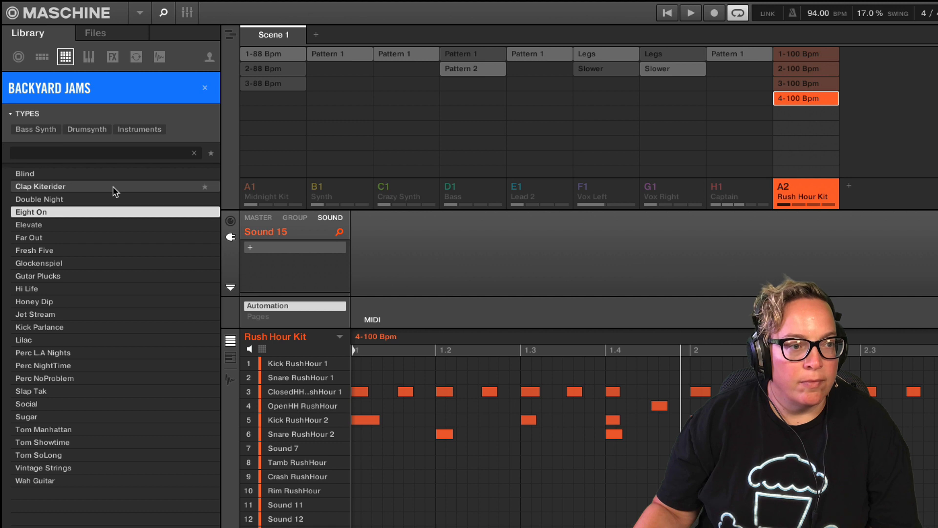
pyautogui.press('Down')
pyautogui.press('Down')
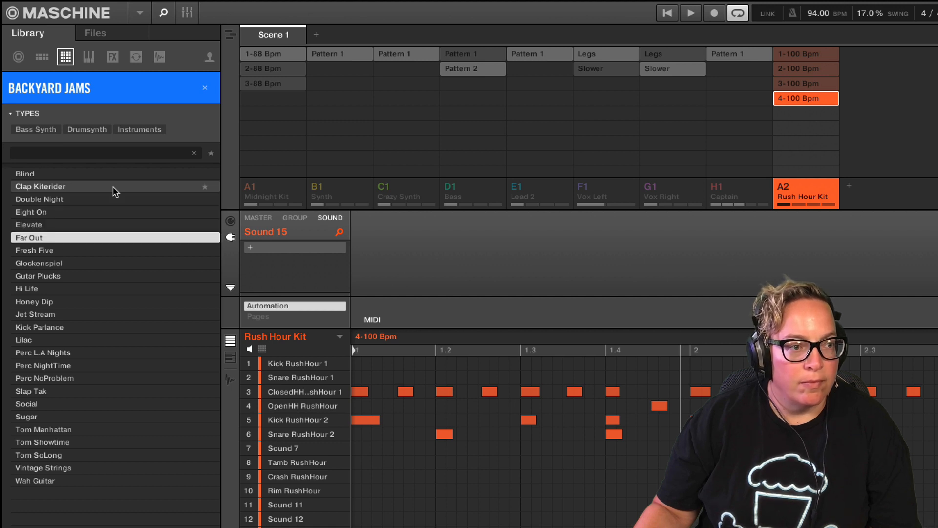
pyautogui.press('Down')
pyautogui.press('Down')
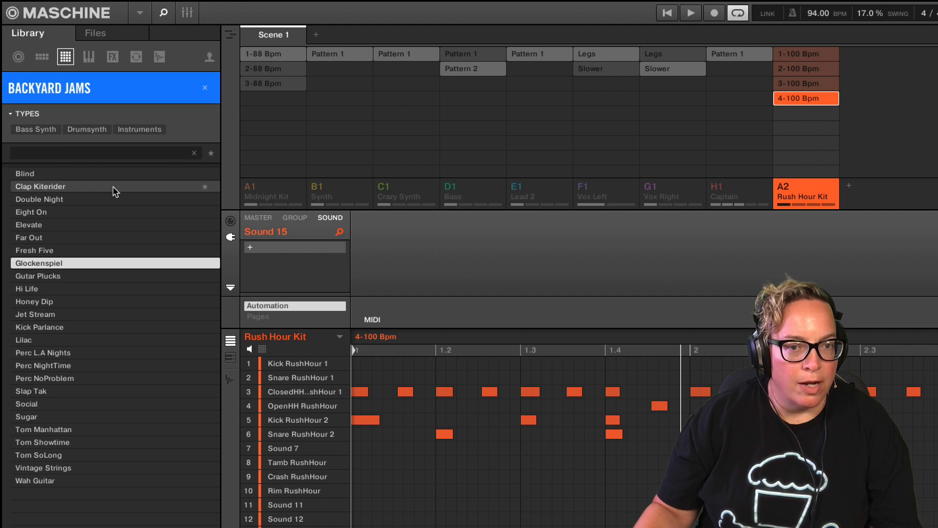
pyautogui.press('Down')
pyautogui.press('Down')
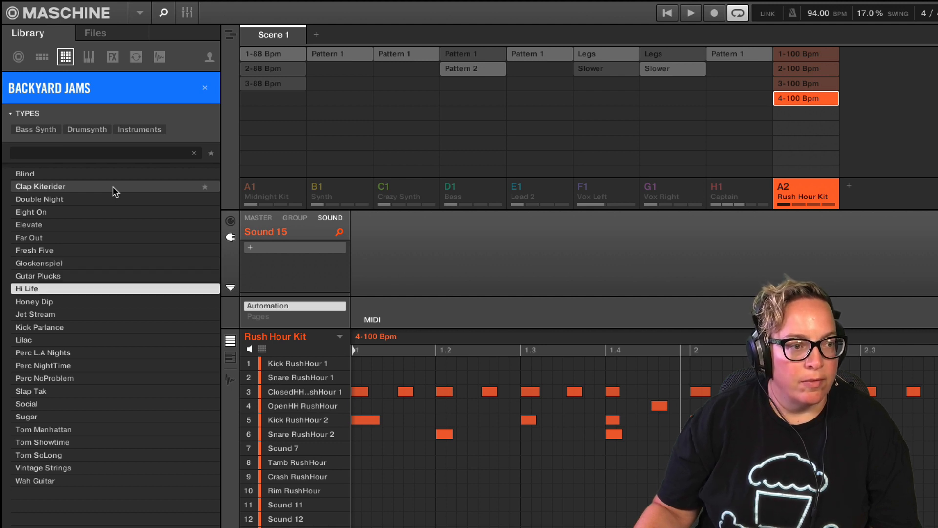
pyautogui.press('Down')
pyautogui.press('Down')
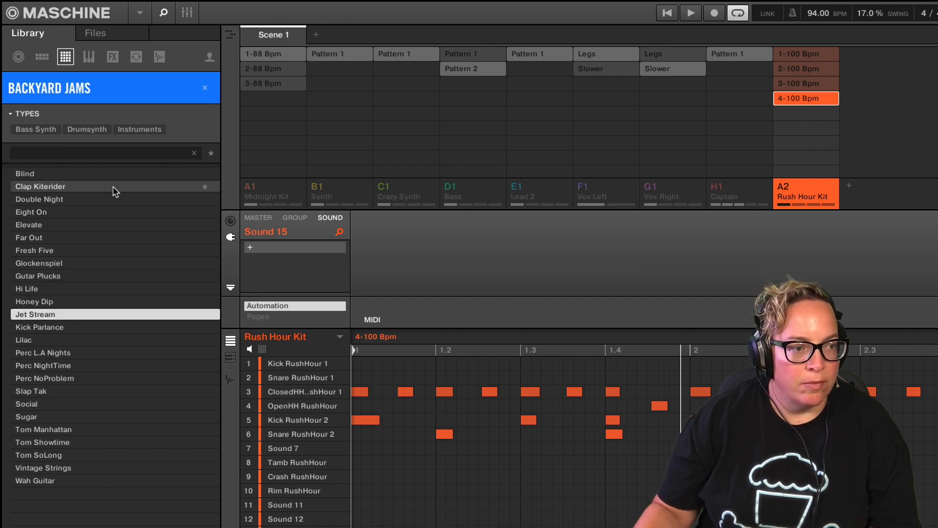
pyautogui.press('Down')
pyautogui.press('Down')
pyautogui.press('Down')
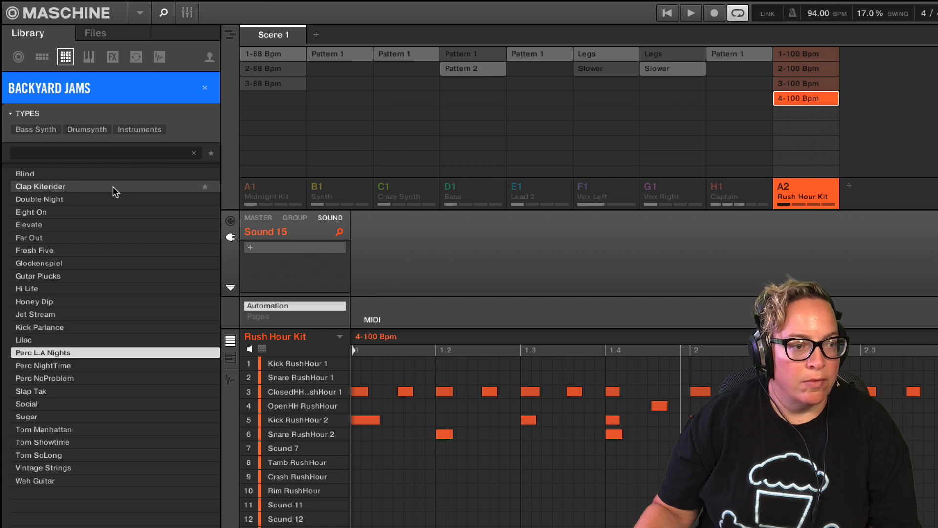
pyautogui.press('Down')
pyautogui.press('Down')
pyautogui.press('Down')
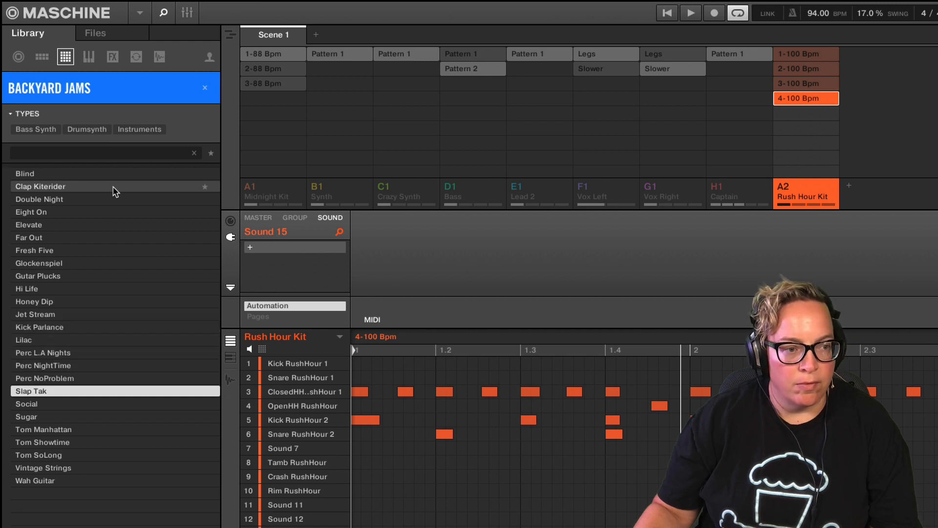
pyautogui.press('Down')
pyautogui.press('Down')
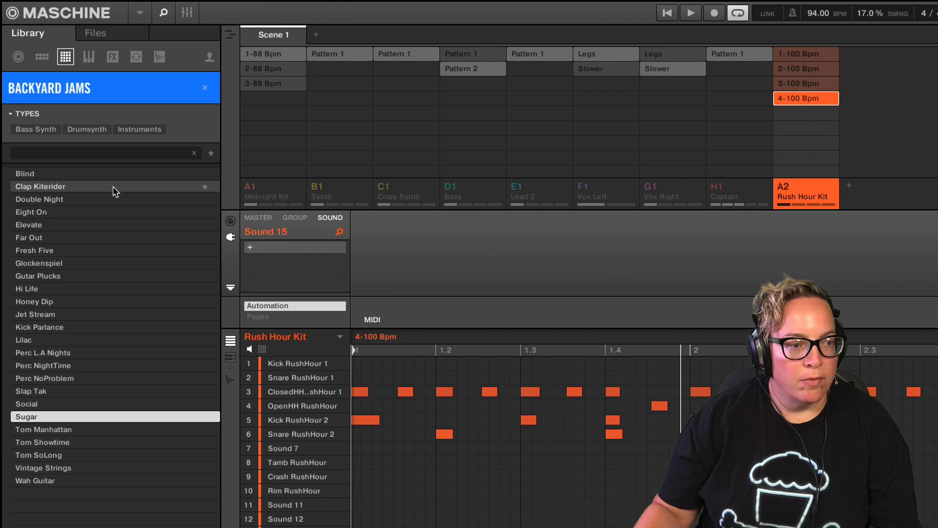
pyautogui.press('Down')
pyautogui.press('Down')
pyautogui.press('Down')
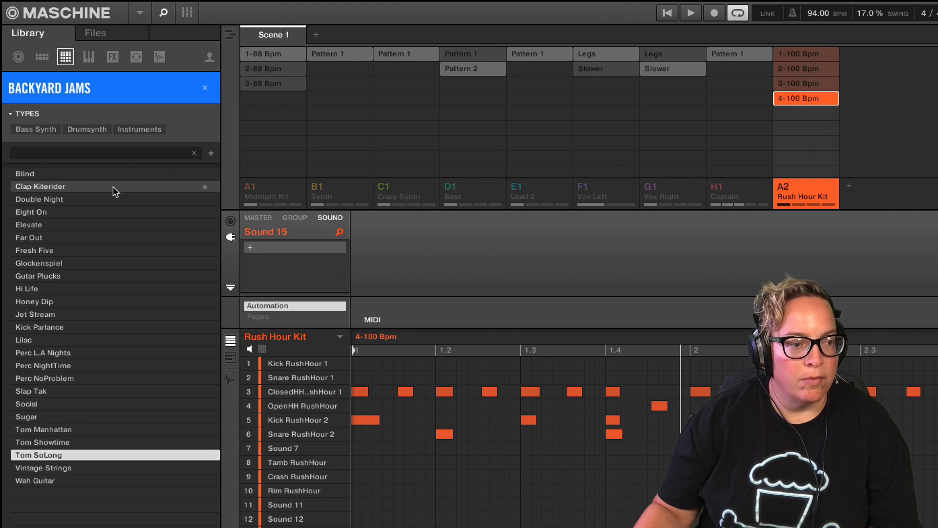
pyautogui.press('Down')
pyautogui.press('Down')
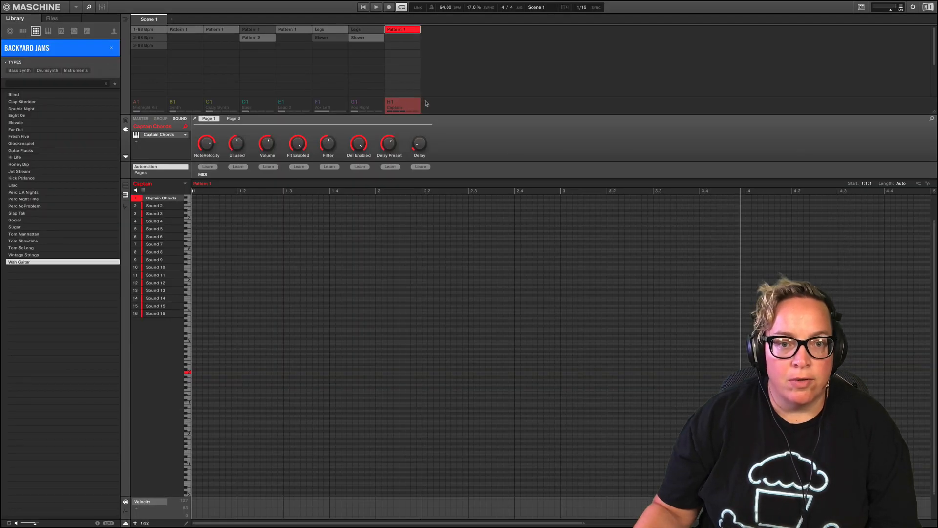
# - Add an empty group A2 after the Captain group and select the Wah Guitar preset for its first sound
pyautogui.click(426, 103)
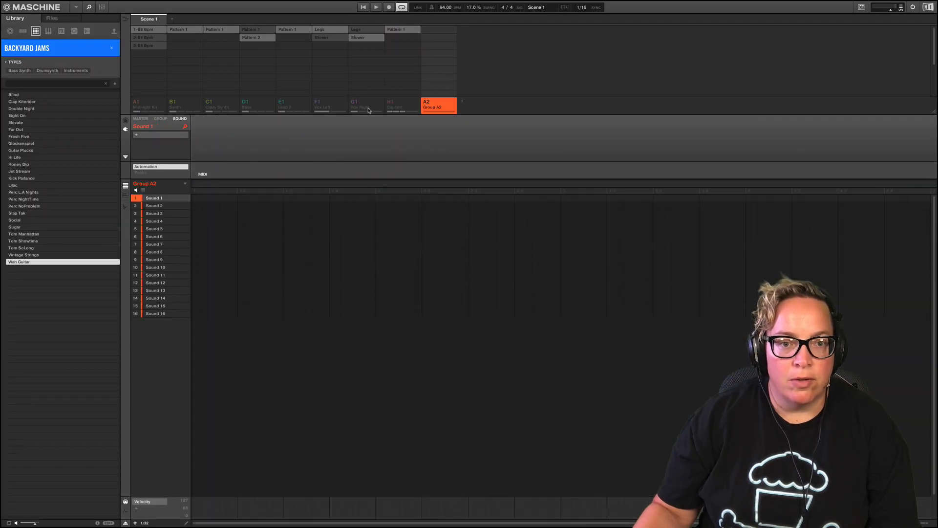
pyautogui.click(67, 263)
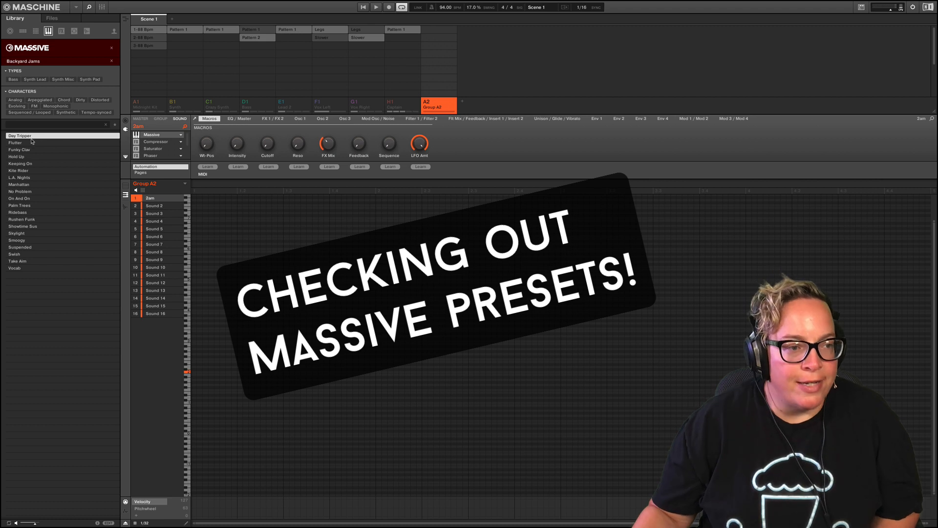
# - Preview Massive's Flutter and Funky Clav presets, and load Hold Up, Keeping On and Kite Rider in turn into group A2's first sound
pyautogui.click(25, 146)
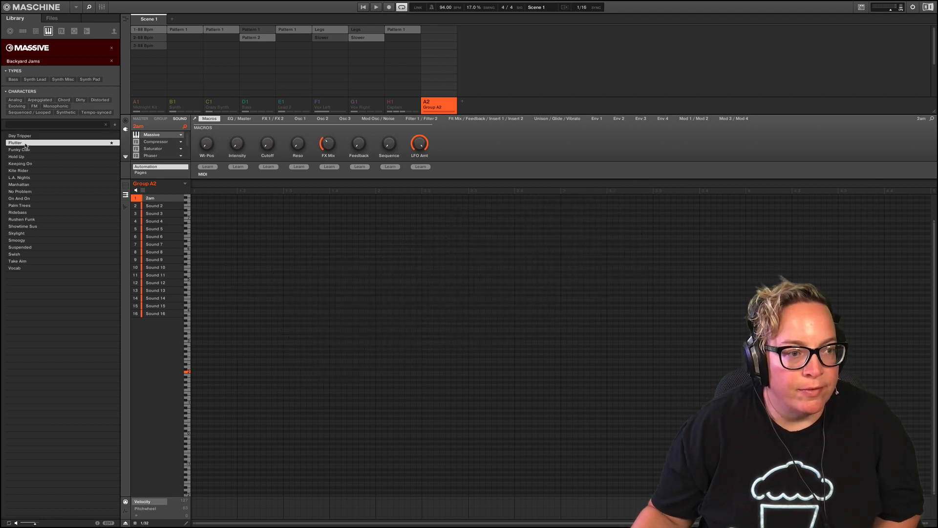
pyautogui.click(25, 150)
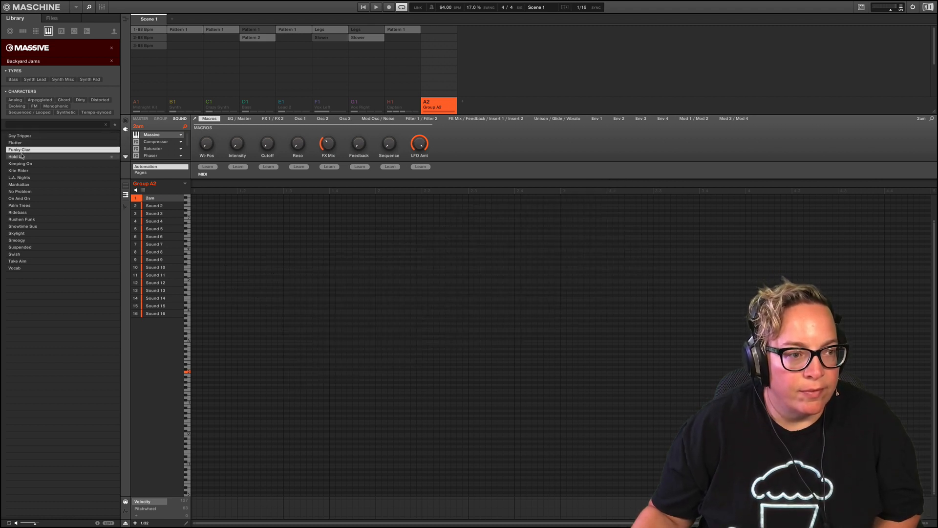
pyautogui.click(22, 156)
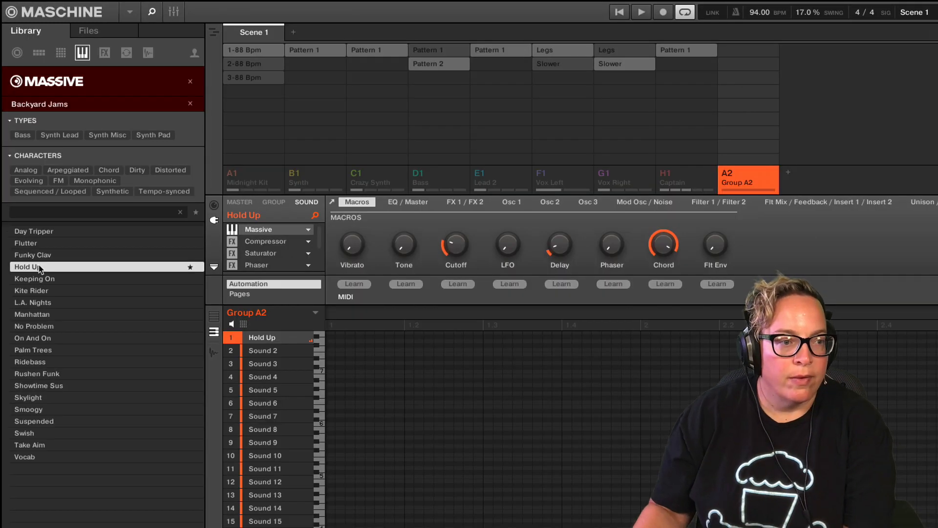
pyautogui.click(27, 164)
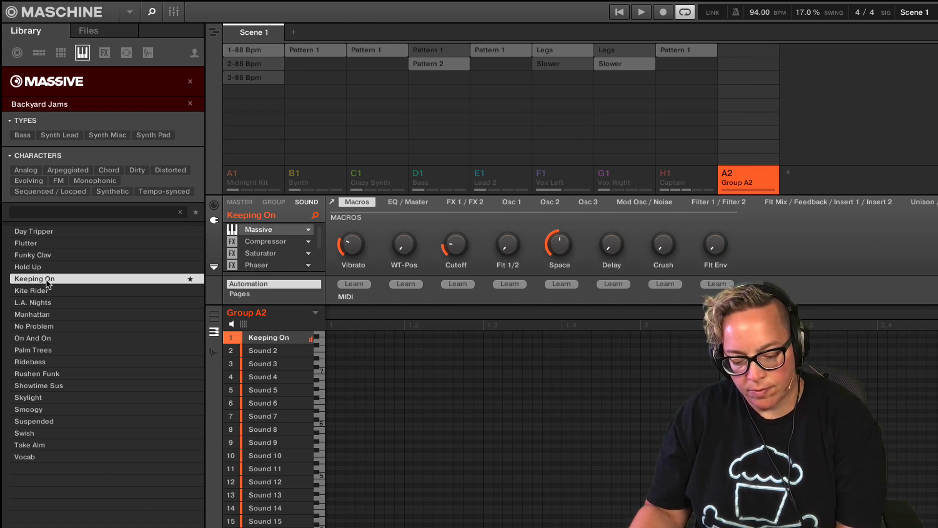
pyautogui.click(47, 291)
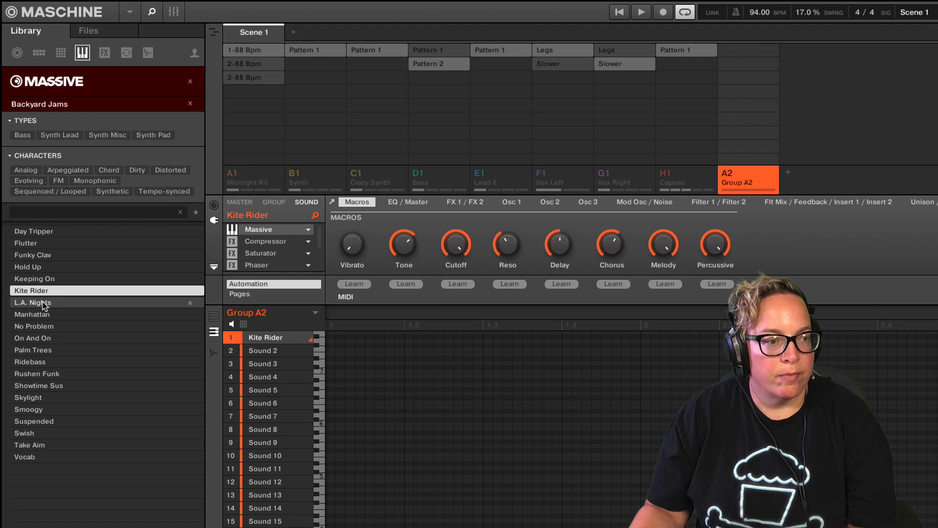
# - Audition the Massive presets from L.A. Nights through Rushen Funk, loading Manhattan and Rushen Funk into group A2's first sound
pyautogui.click(43, 302)
pyautogui.click(44, 315)
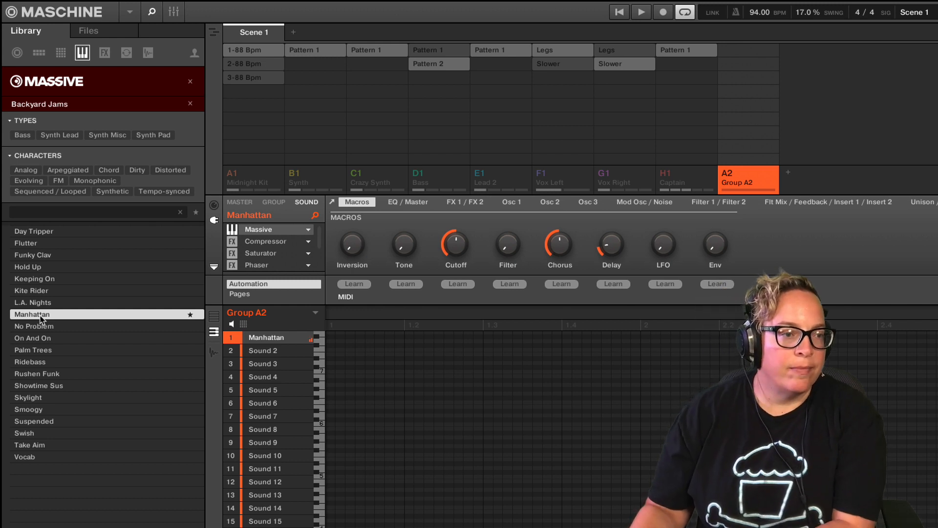
pyautogui.click(43, 327)
pyautogui.click(45, 339)
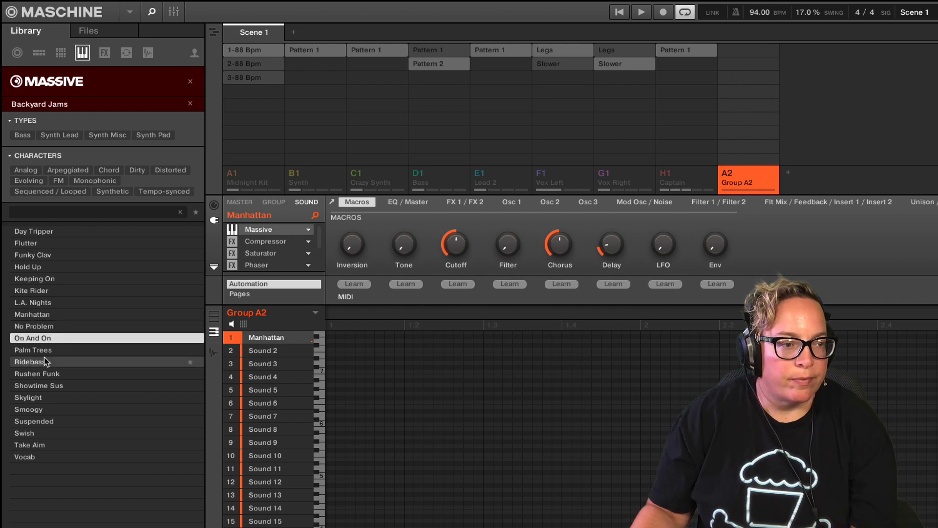
pyautogui.click(44, 350)
pyautogui.click(44, 360)
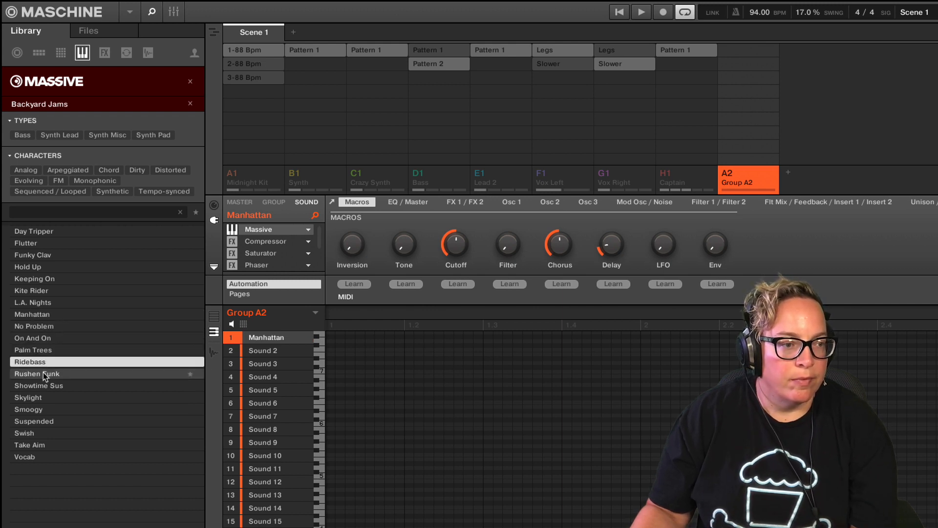
pyautogui.click(43, 373)
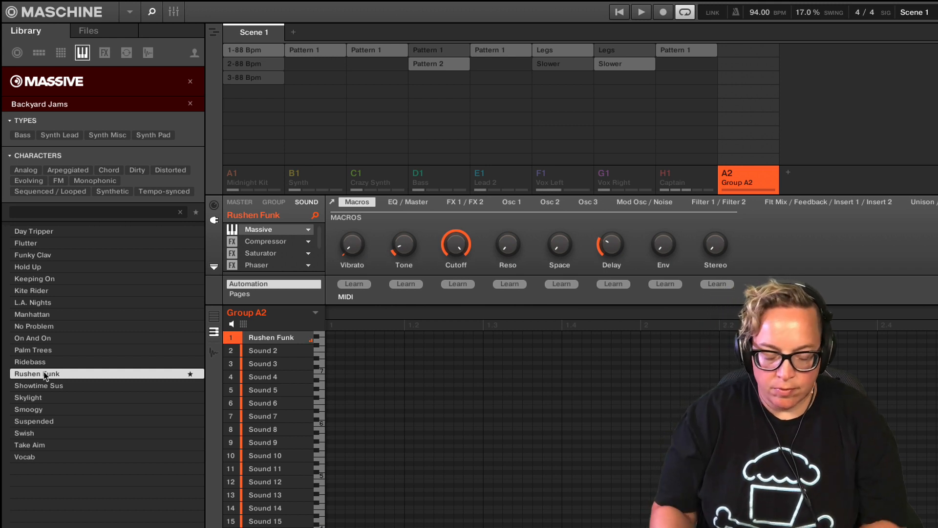
# - Preview the Massive preset Skylight and load Showtime Sus into group A2's first sound
pyautogui.click(36, 397)
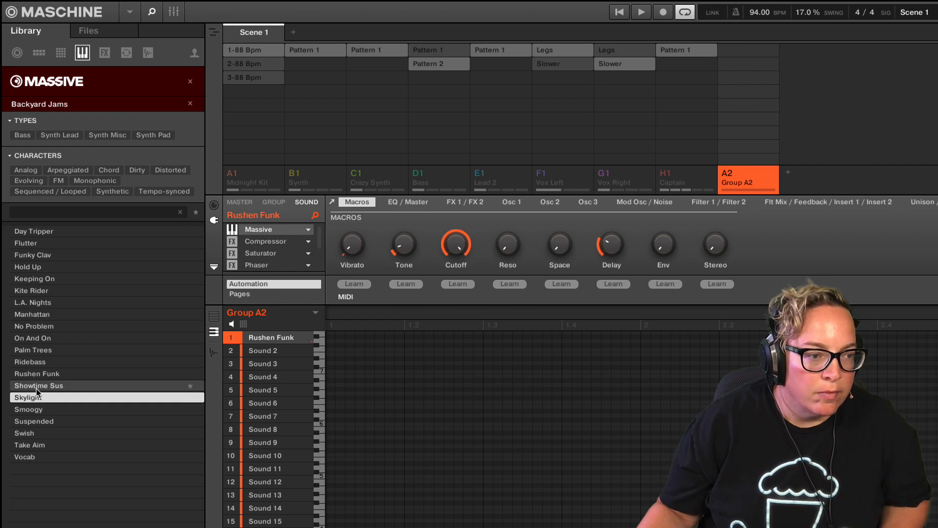
pyautogui.click(37, 389)
pyautogui.doubleClick(39, 389)
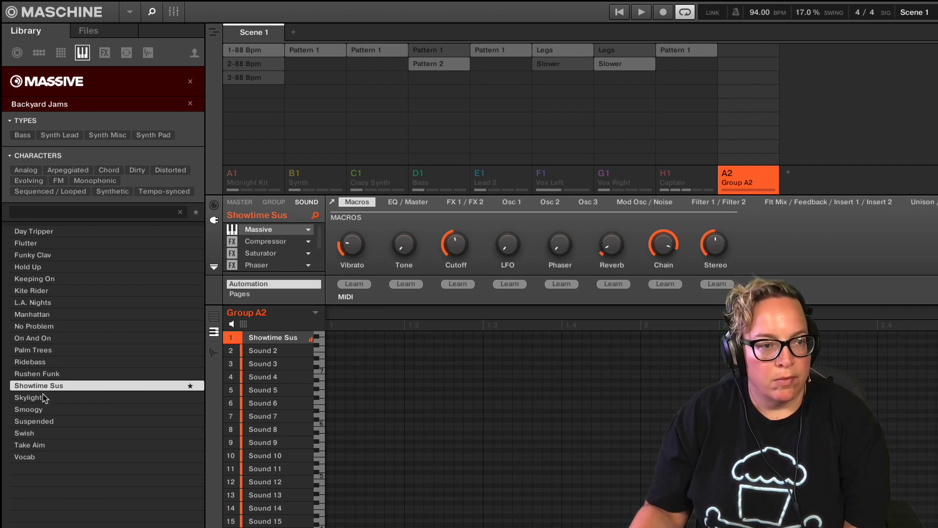
# - Preview the Massive presets Smoogy, Suspended, Swish and Vocab, and load Take Aim into group A2's first sound
pyautogui.click(48, 407)
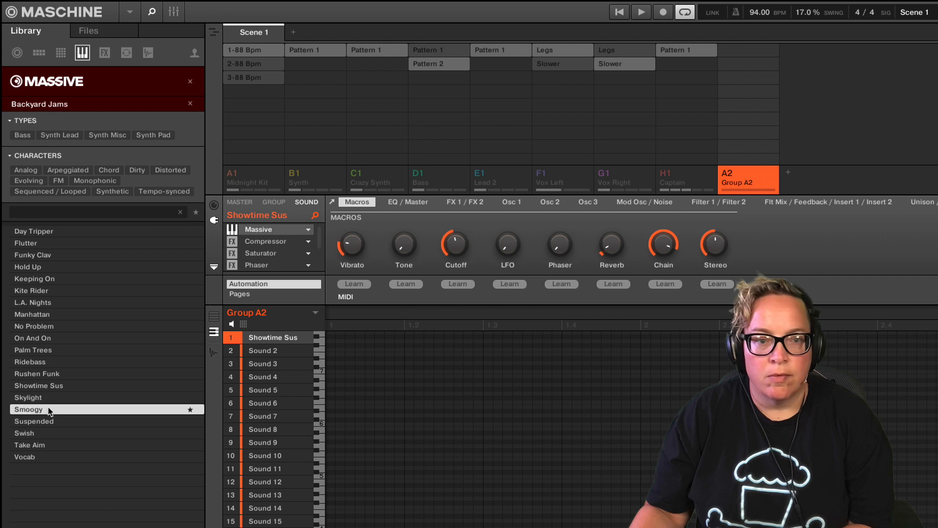
pyautogui.click(49, 419)
pyautogui.click(50, 432)
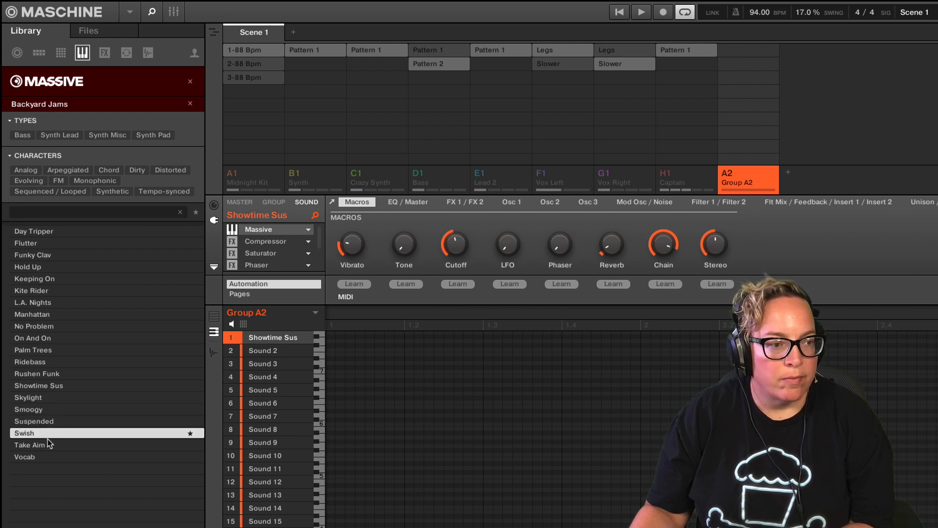
pyautogui.click(49, 442)
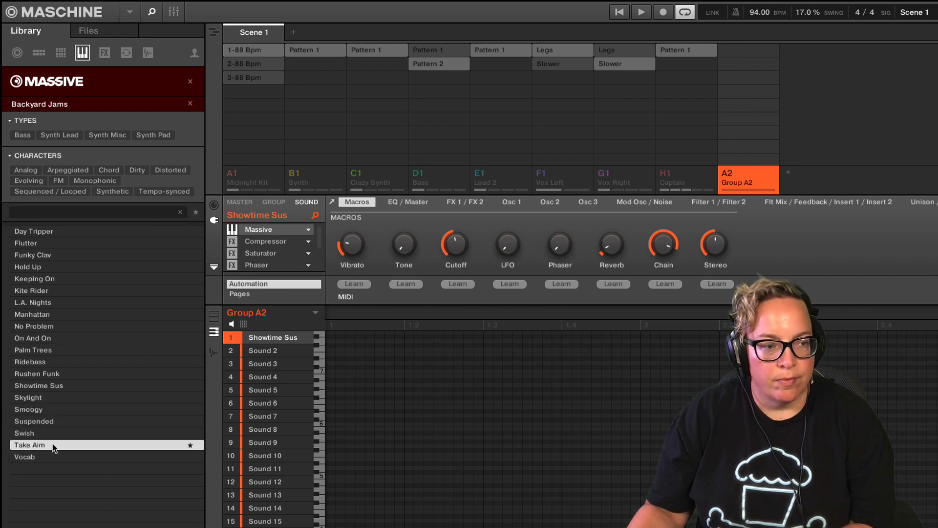
pyautogui.doubleClick(54, 448)
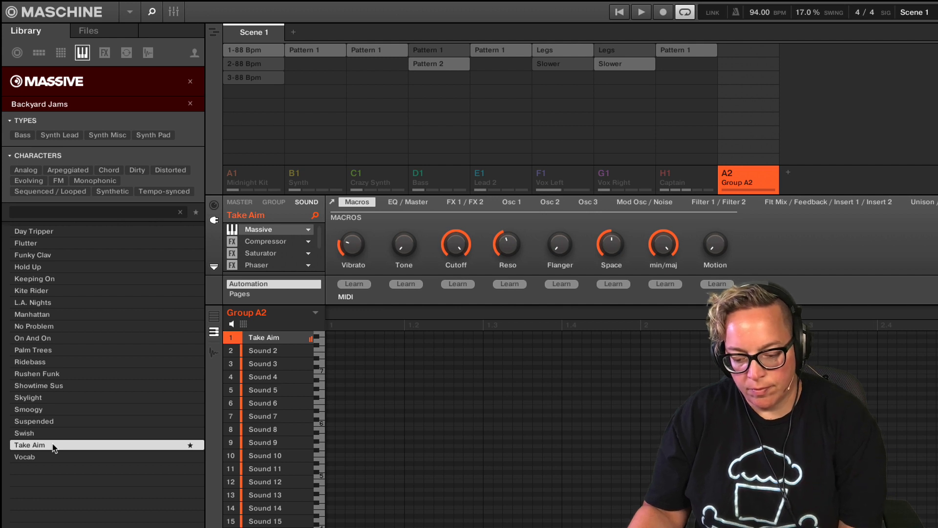
pyautogui.click(54, 456)
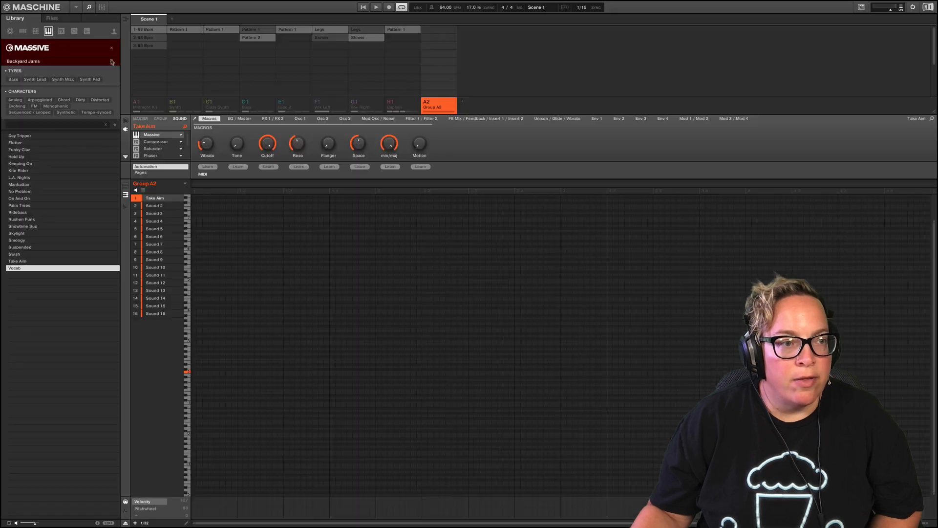
# - Clear the Massive and Backyard Jams filters and list Monark's Backyard Jams presets instead
pyautogui.click(190, 102)
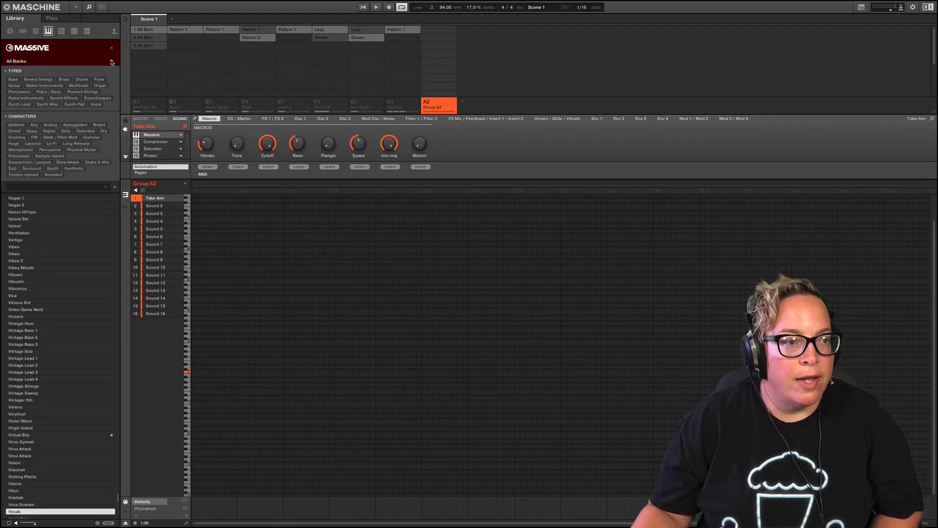
pyautogui.click(112, 50)
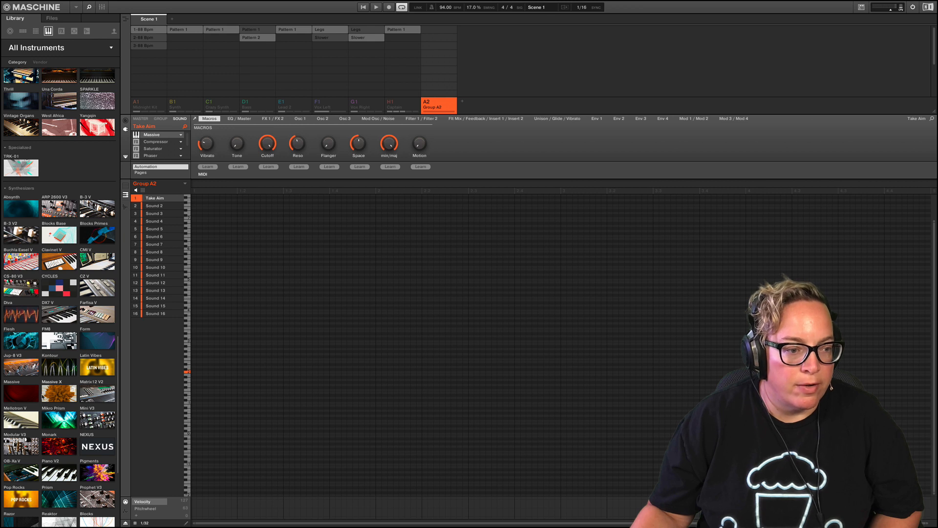
pyautogui.click(52, 448)
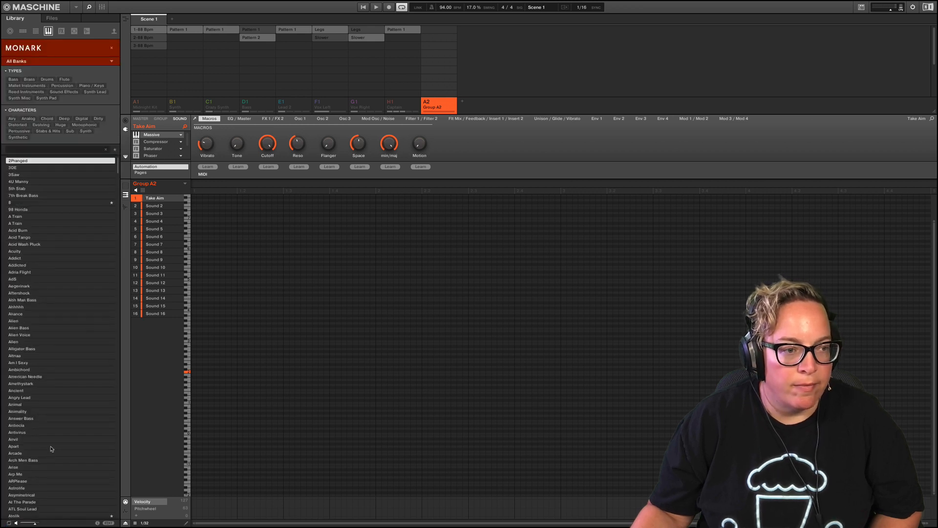
pyautogui.click(112, 61)
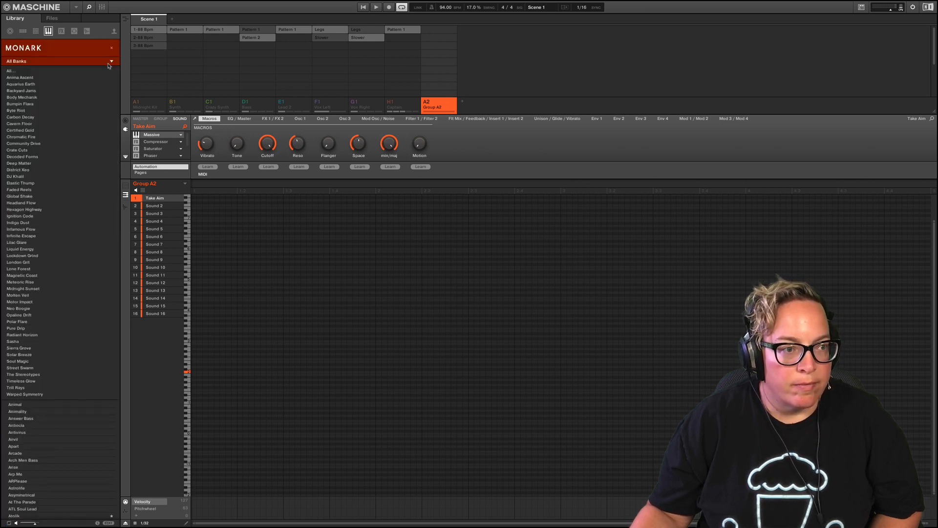
pyautogui.click(31, 91)
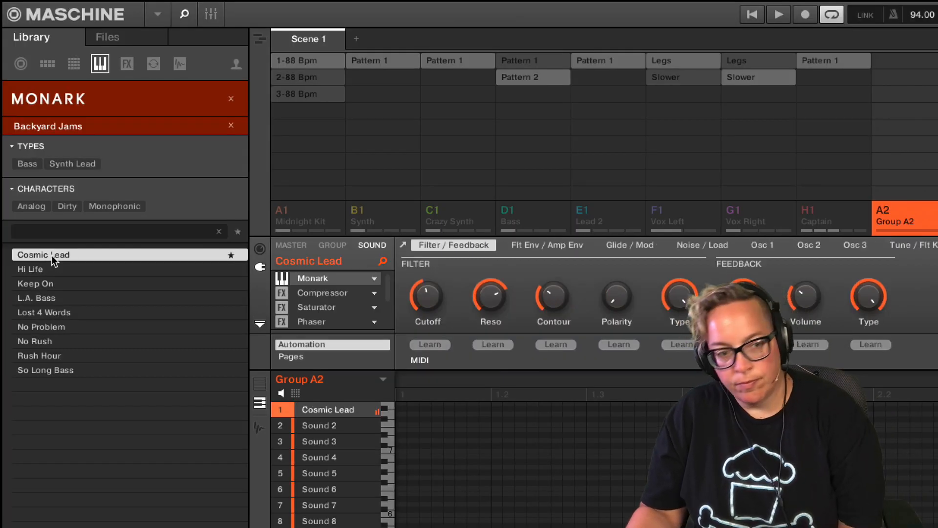
# - Audition the remaining Monark presets from Backyard Jams, from Hi Life through So Long Bass
pyautogui.click(55, 269)
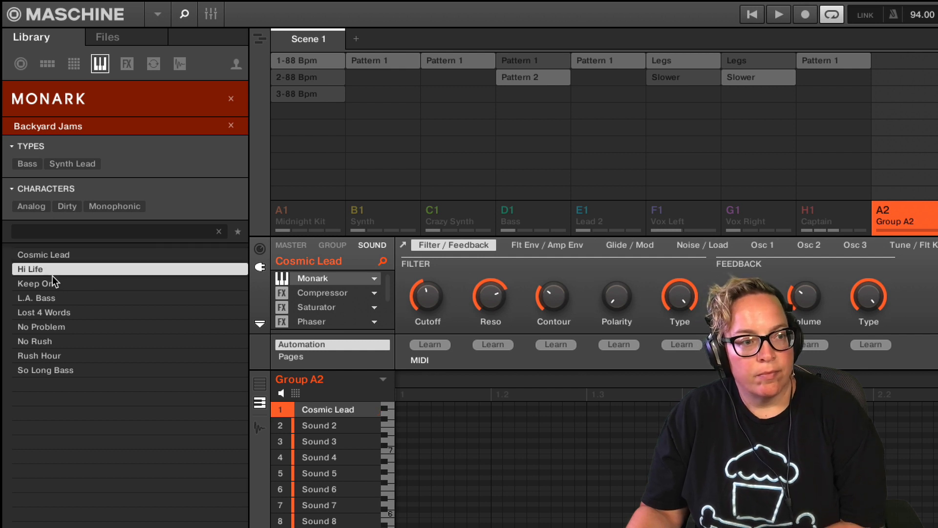
pyautogui.click(53, 285)
pyautogui.click(57, 298)
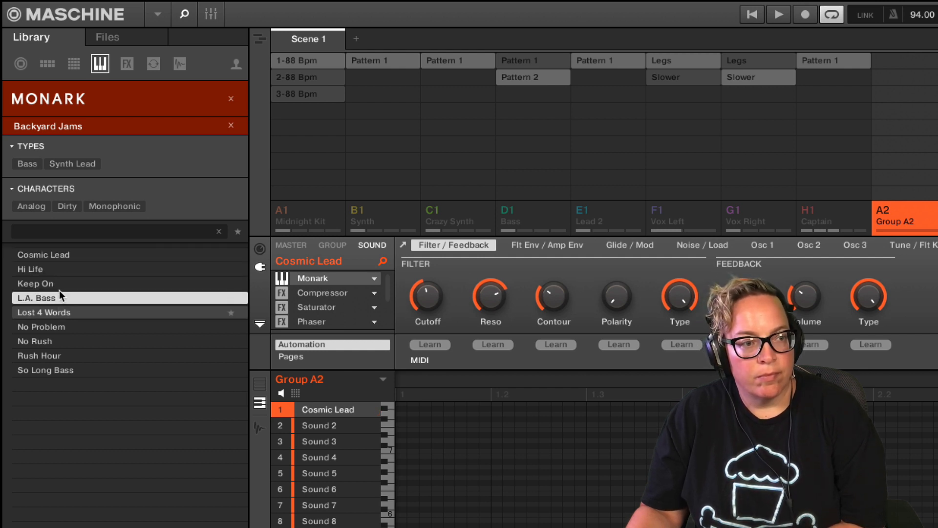
pyautogui.click(57, 311)
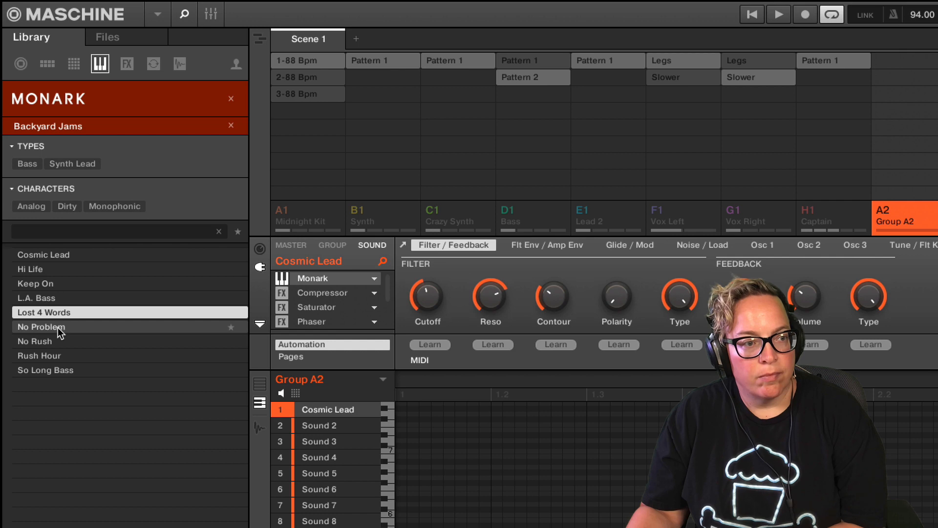
pyautogui.click(59, 327)
pyautogui.click(60, 339)
pyautogui.click(61, 356)
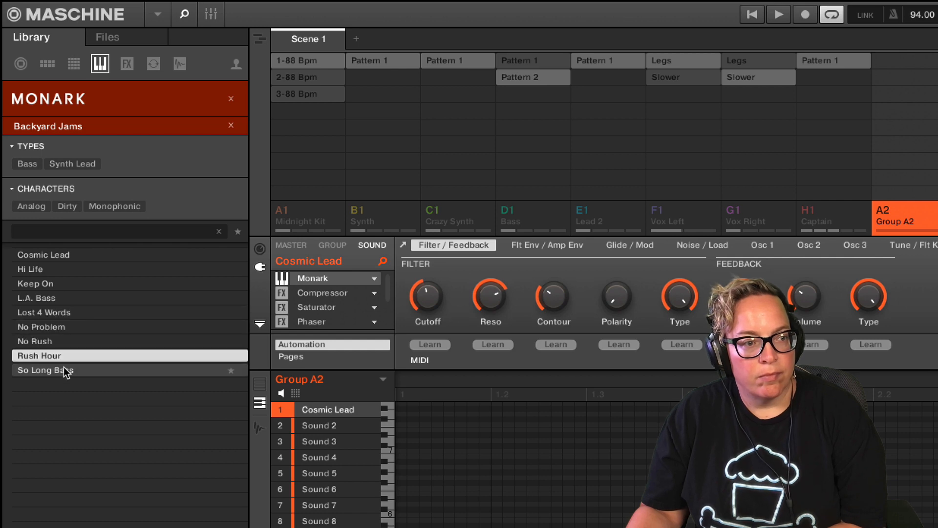
pyautogui.click(64, 367)
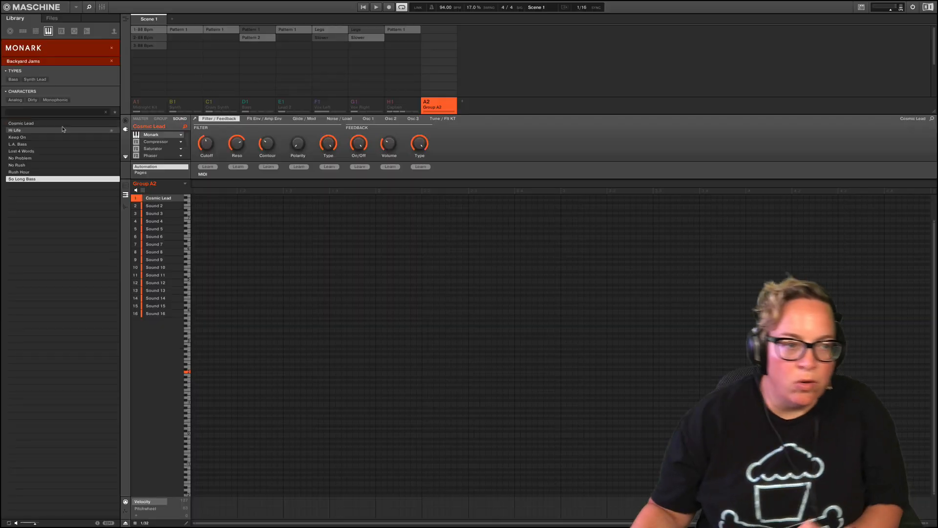
# - Switch the library to loops and filter them to the Backyard Jams expansion
pyautogui.click(73, 31)
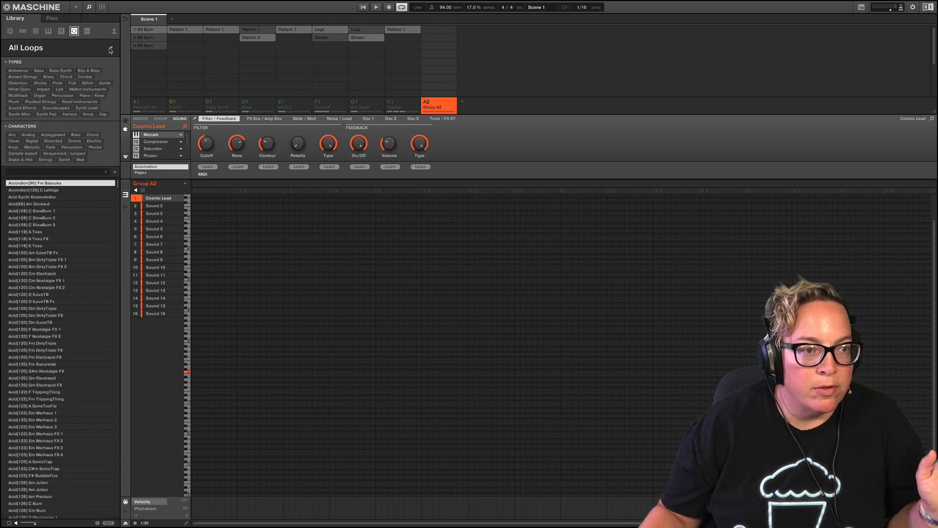
pyautogui.scroll(10, 76, 151)
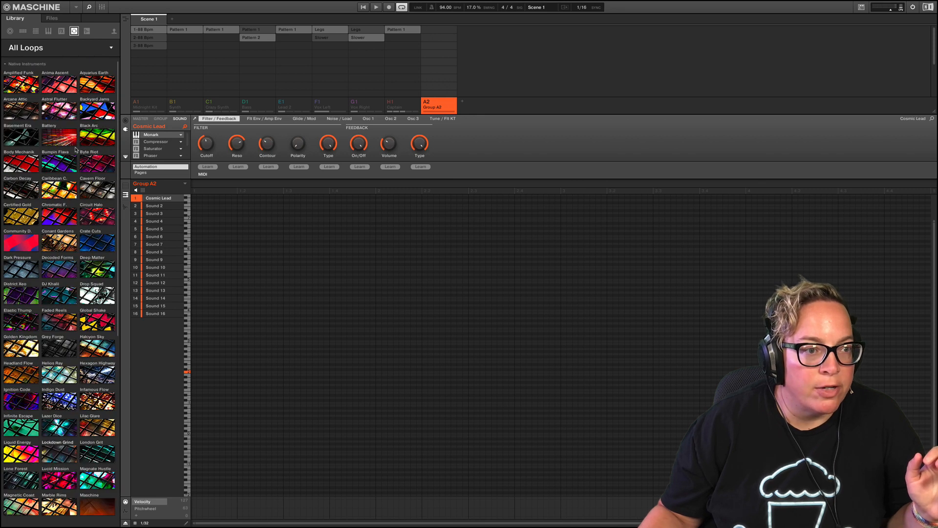
pyautogui.click(99, 109)
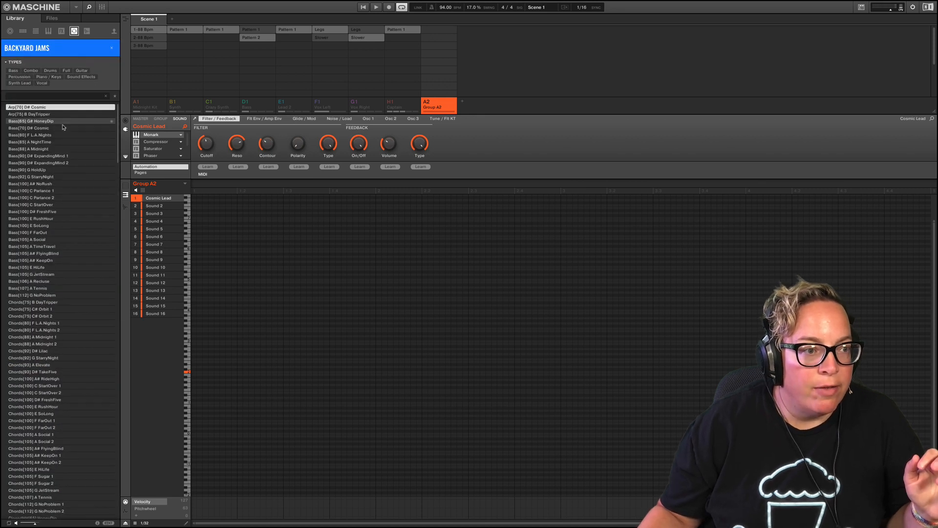
# - Audition the Backyard Jams chord loops from C# Orbit 1 through F L.A.Nights 2, plus F FarOut 2 and G NoProblem 2
pyautogui.scroll(-3, 63, 279)
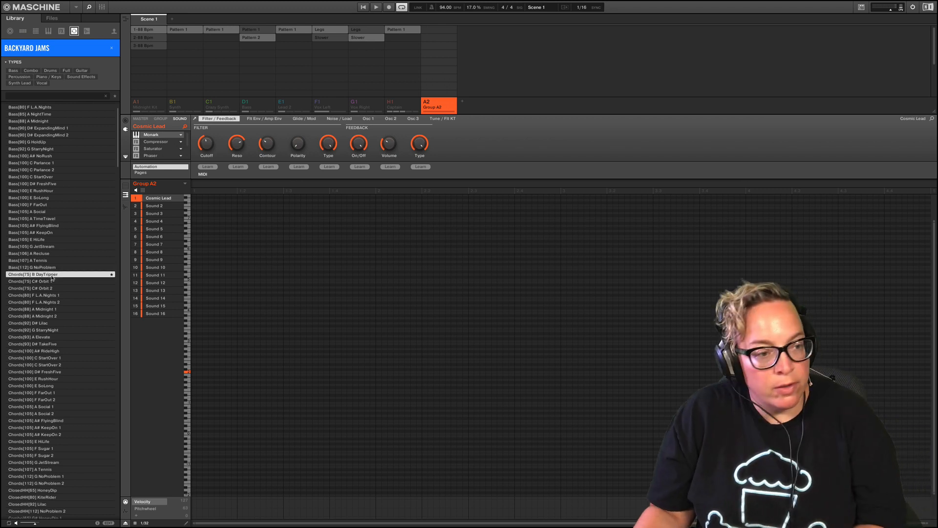
pyautogui.click(54, 281)
pyautogui.scroll(-3, 52, 277)
pyautogui.scroll(-2, 52, 277)
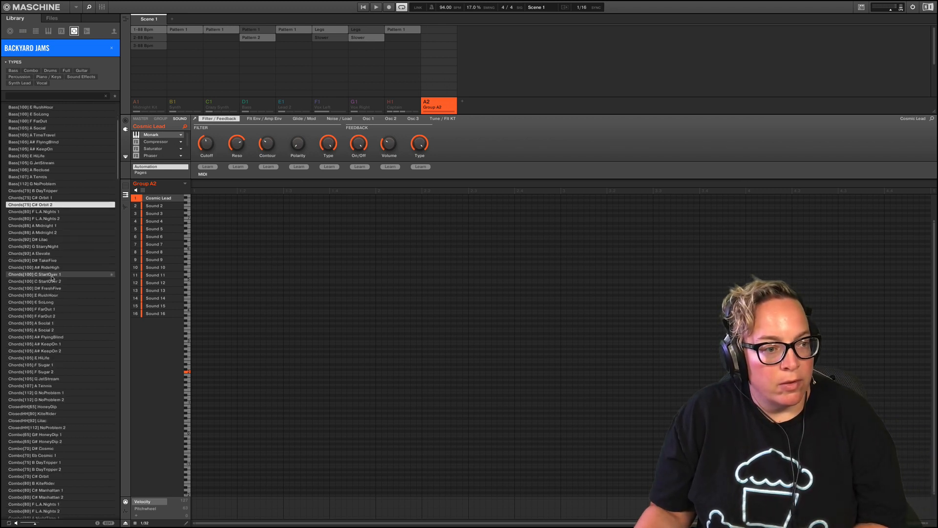
pyautogui.press('Down')
pyautogui.press('Down')
pyautogui.press('Down')
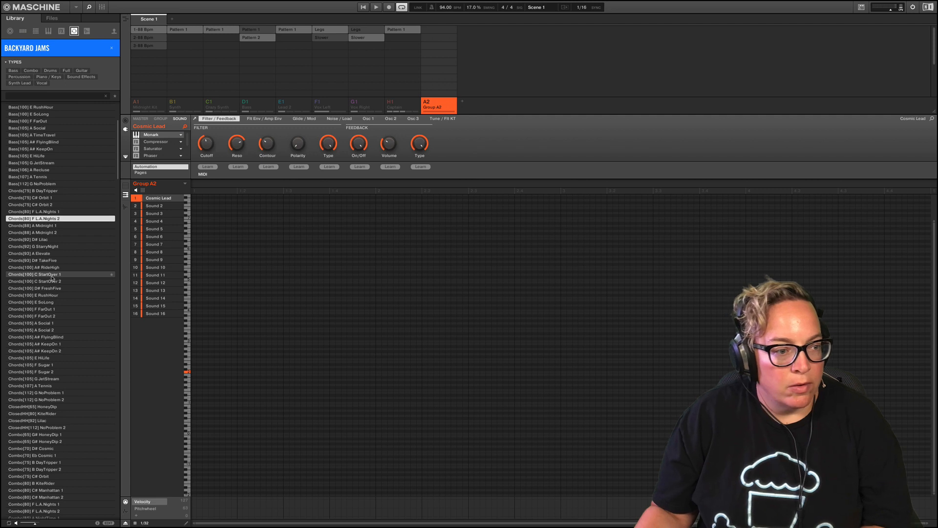
pyautogui.click(50, 316)
pyautogui.scroll(-2, 49, 318)
pyautogui.scroll(-2, 50, 318)
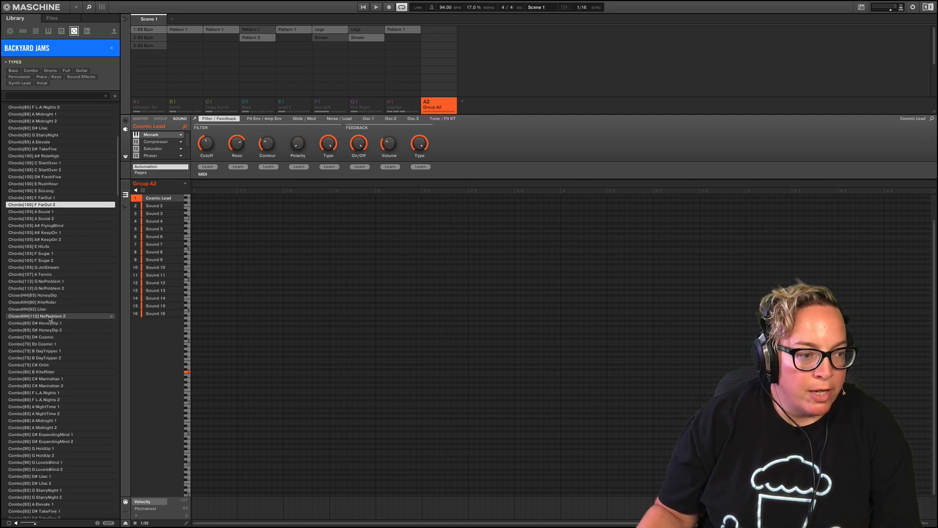
pyautogui.click(38, 288)
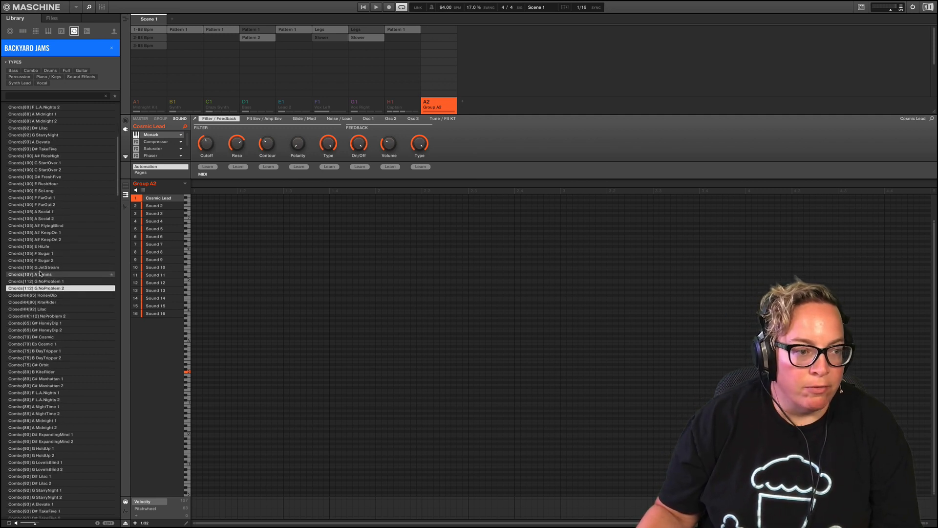
# - Audition the Backyard Jams drum loops Parlance 2, FreshFive 2, DrumSum 2, Elevate 1 and Lilac 2
pyautogui.scroll(-4, 41, 276)
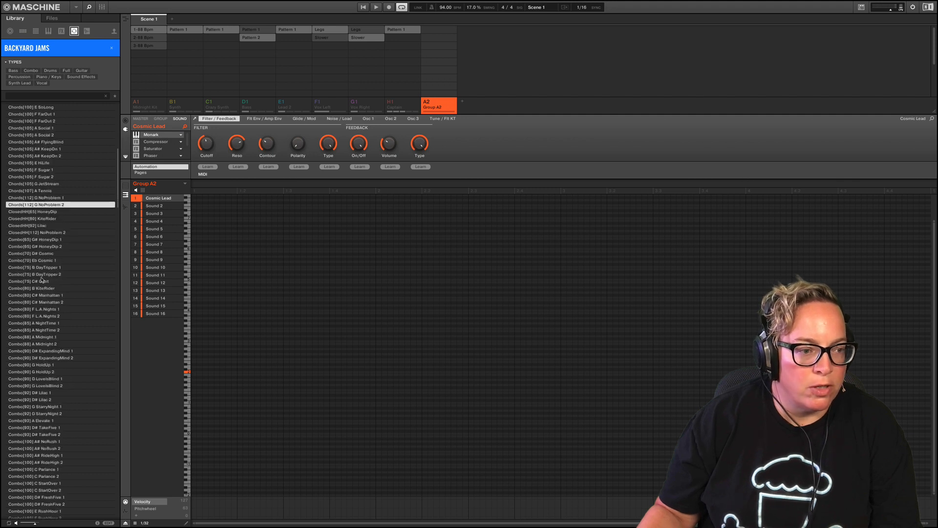
pyautogui.scroll(-20, 41, 280)
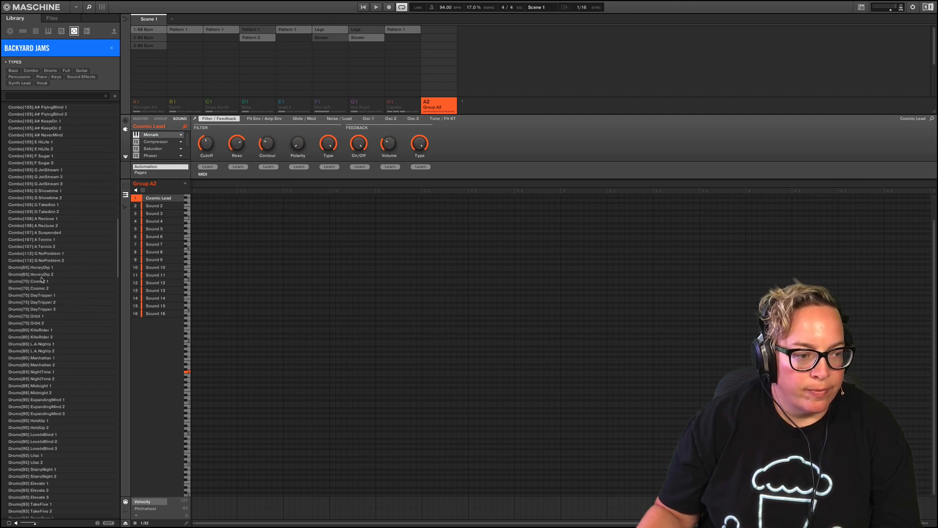
pyautogui.scroll(-3, 41, 280)
pyautogui.click(48, 275)
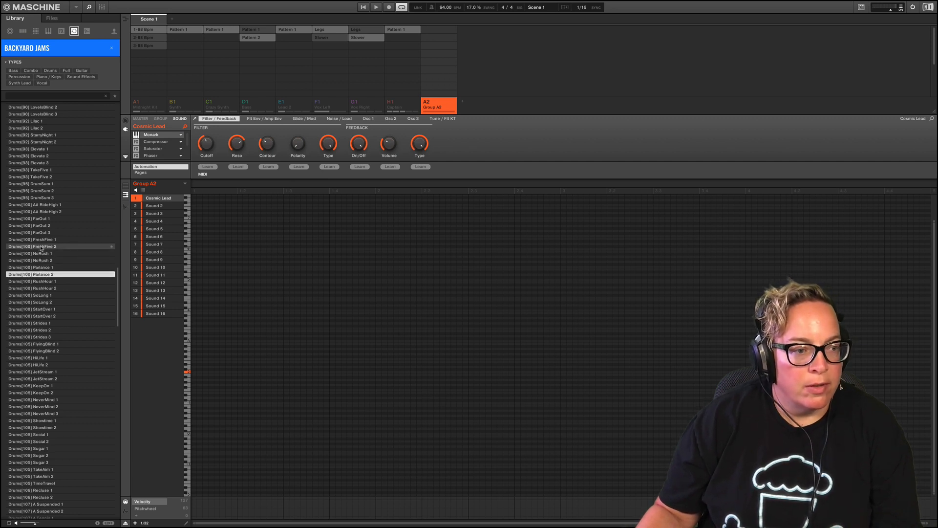
pyautogui.click(42, 246)
pyautogui.click(40, 191)
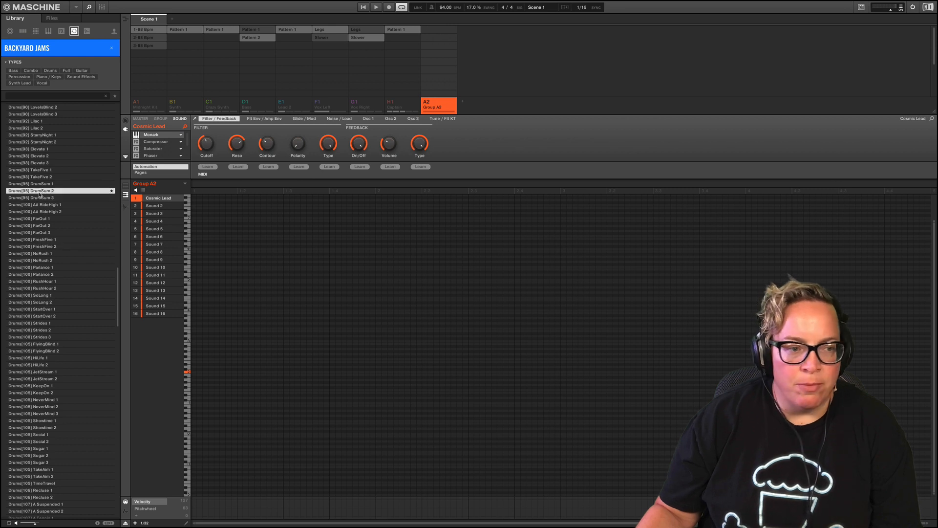
pyautogui.click(40, 151)
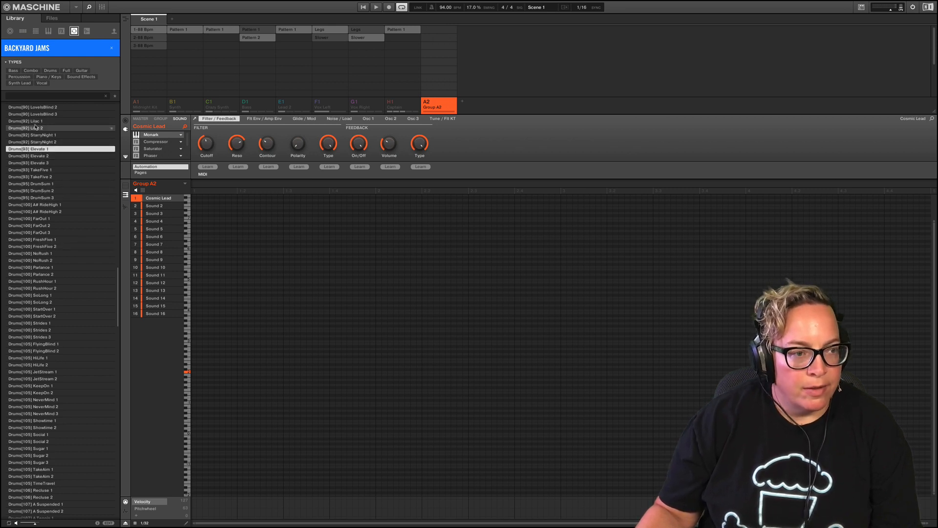
pyautogui.click(35, 127)
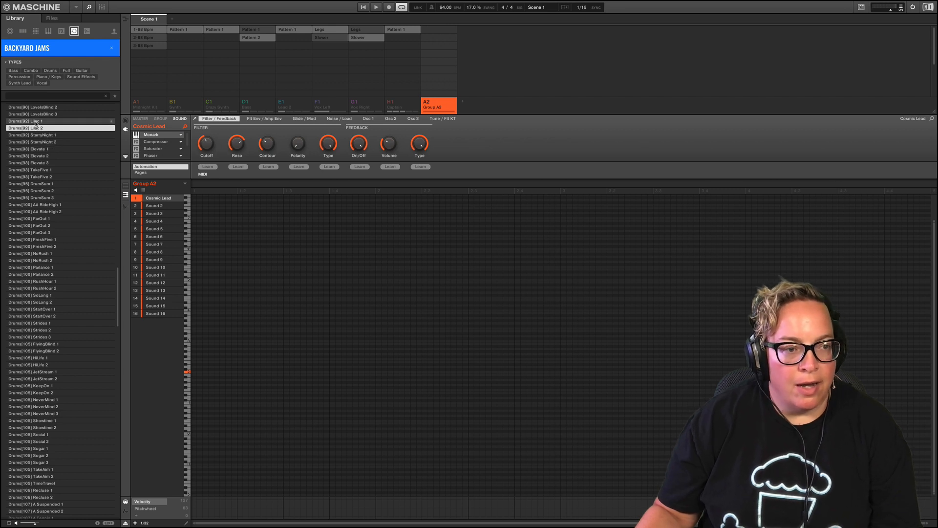
# - Audition the drum loops TimeTravel and A Tennis 1 and the full-mix loop Eb Cosmic 1
pyautogui.scroll(-5, 39, 321)
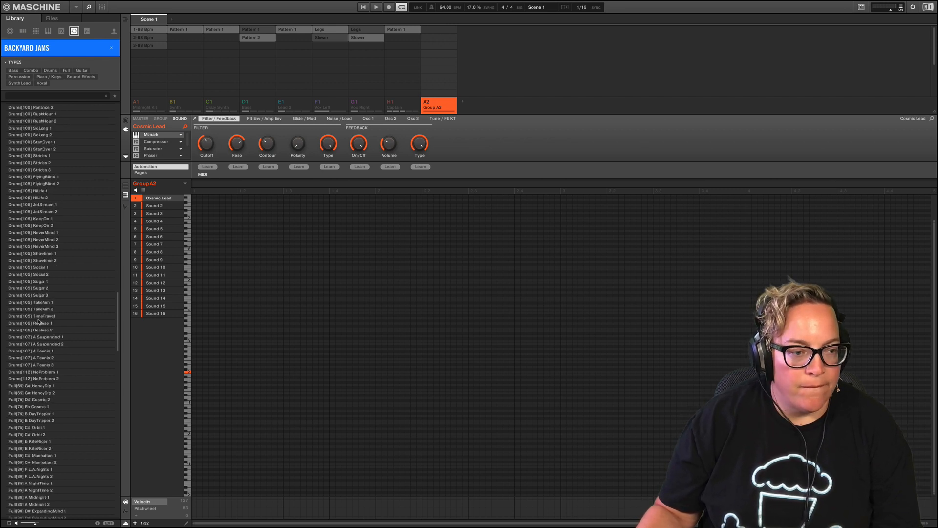
pyautogui.click(38, 317)
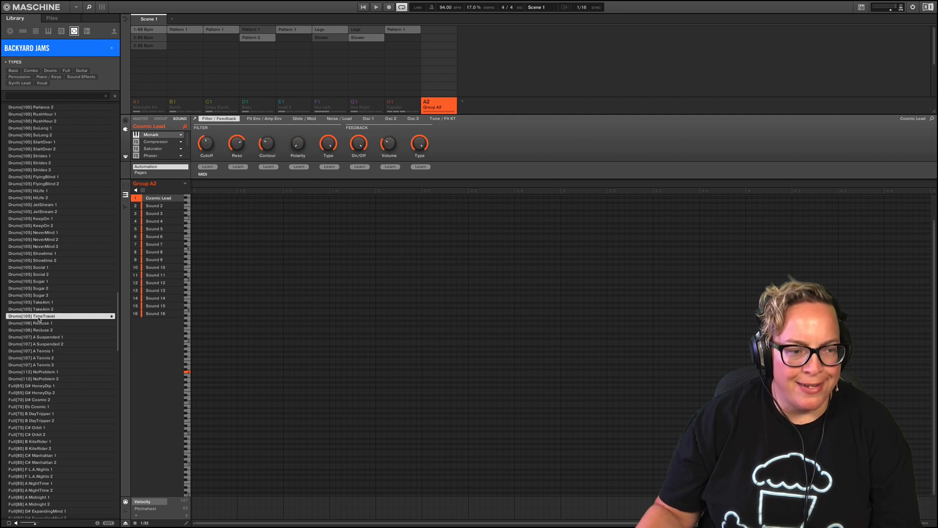
pyautogui.scroll(-4, 39, 319)
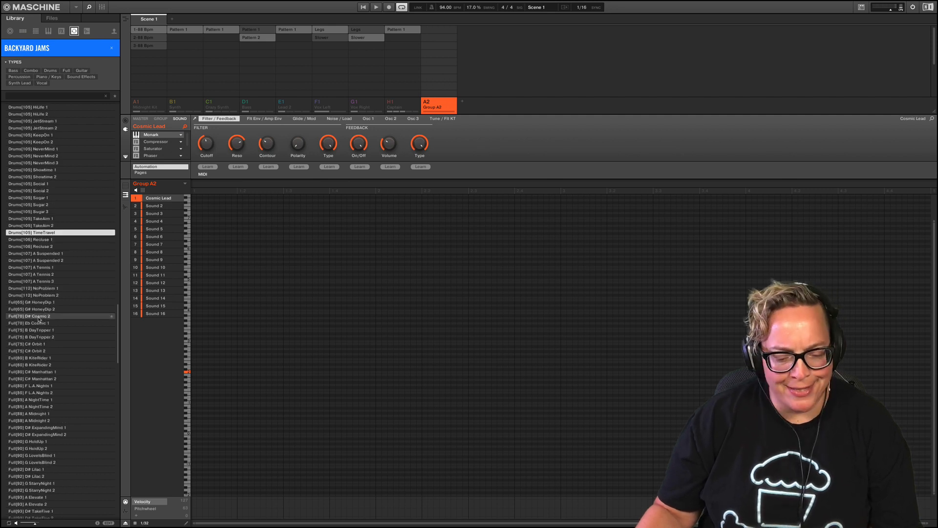
pyautogui.click(43, 269)
pyautogui.scroll(-4, 43, 269)
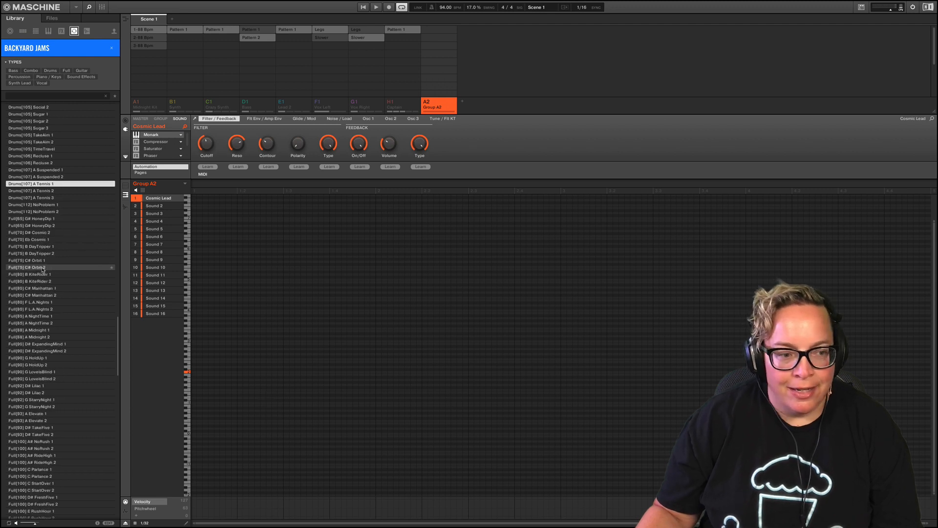
pyautogui.click(35, 240)
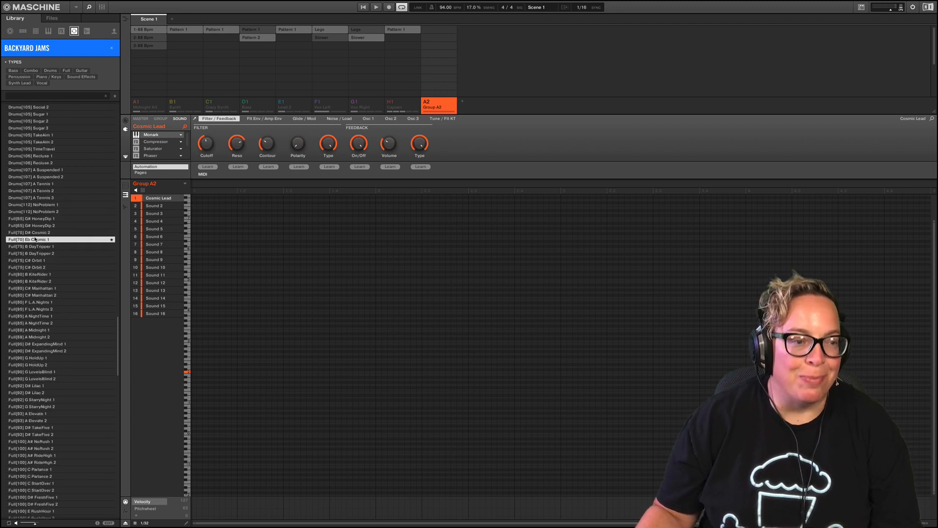
# - Audition the keys loops one after another from G LoveIsBlind 1 through A Tennis
pyautogui.scroll(-20, 37, 247)
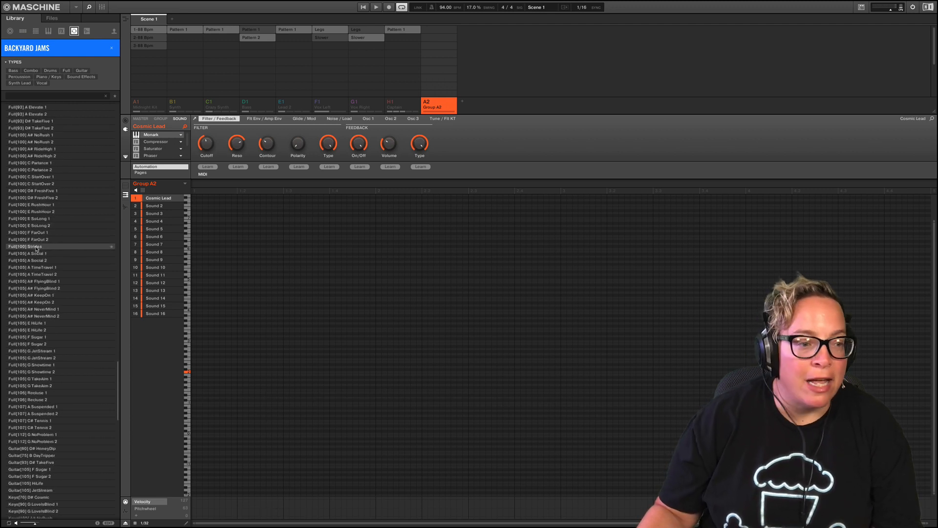
pyautogui.scroll(-8, 36, 249)
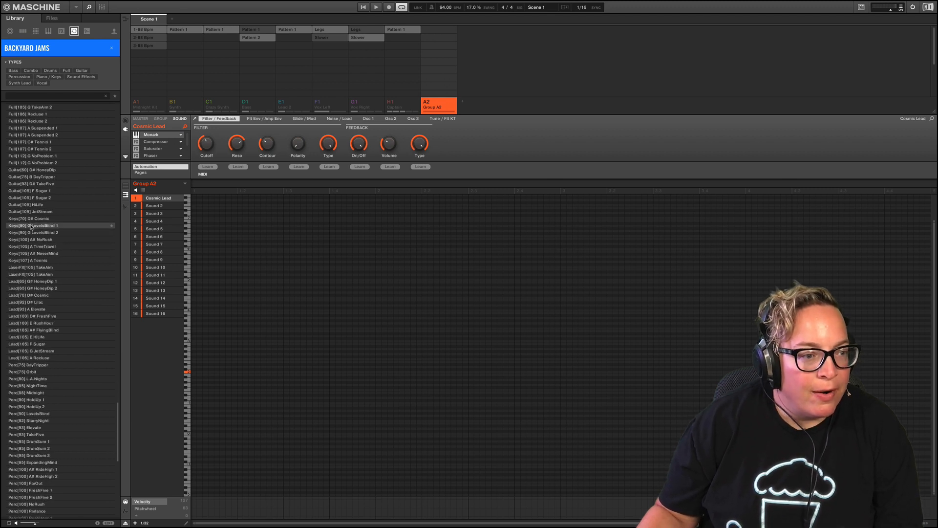
pyautogui.click(30, 226)
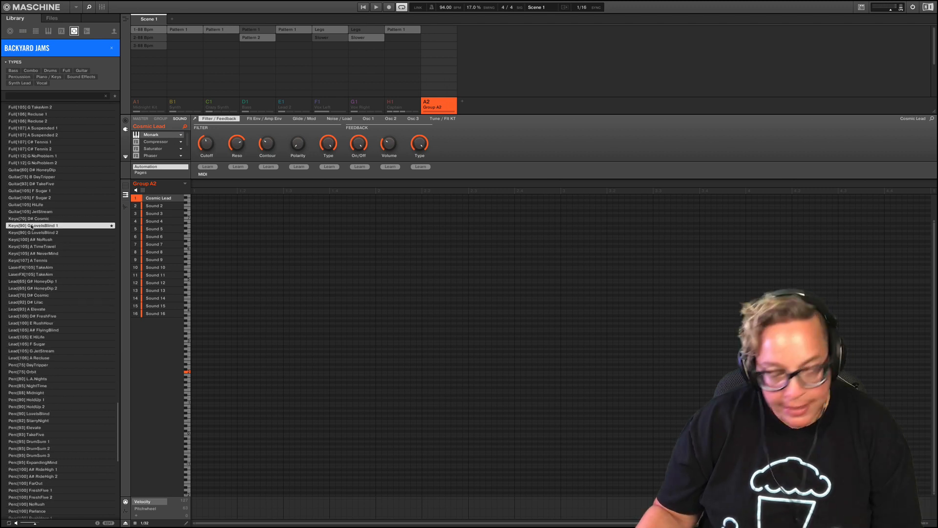
pyautogui.press('Down')
pyautogui.press('Down')
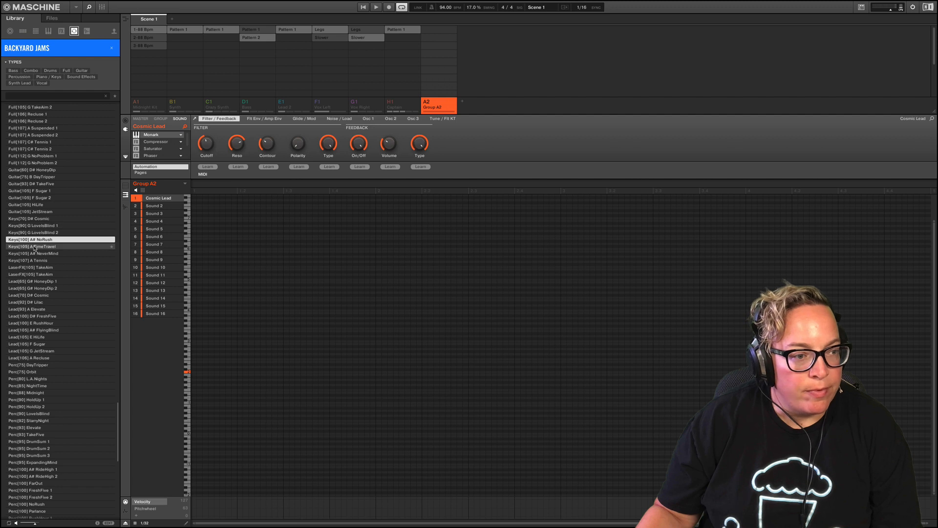
pyautogui.press('Down')
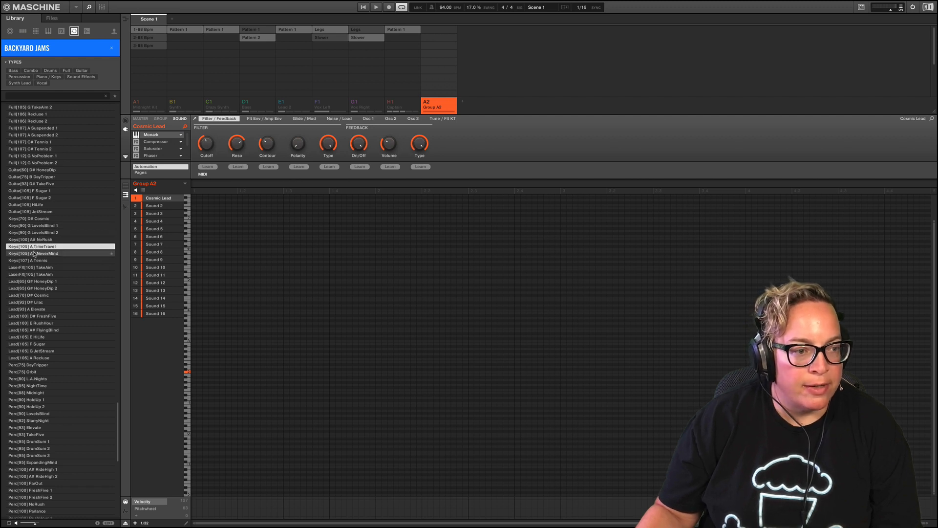
pyautogui.press('Down')
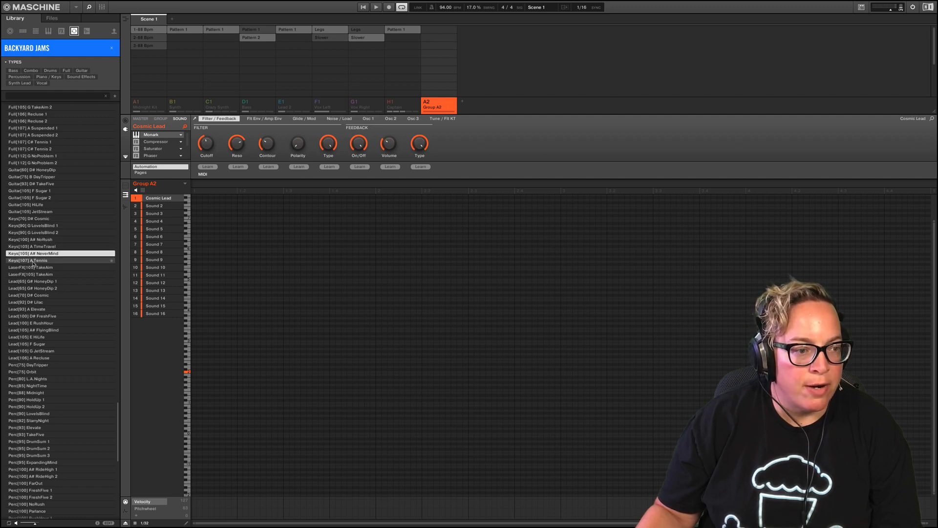
pyautogui.press('Down')
# - Audition the percussion loops JetStream 1, JetStream 2 and KeepOn 1, and the Manhattan shaker loop
pyautogui.scroll(-3, 32, 274)
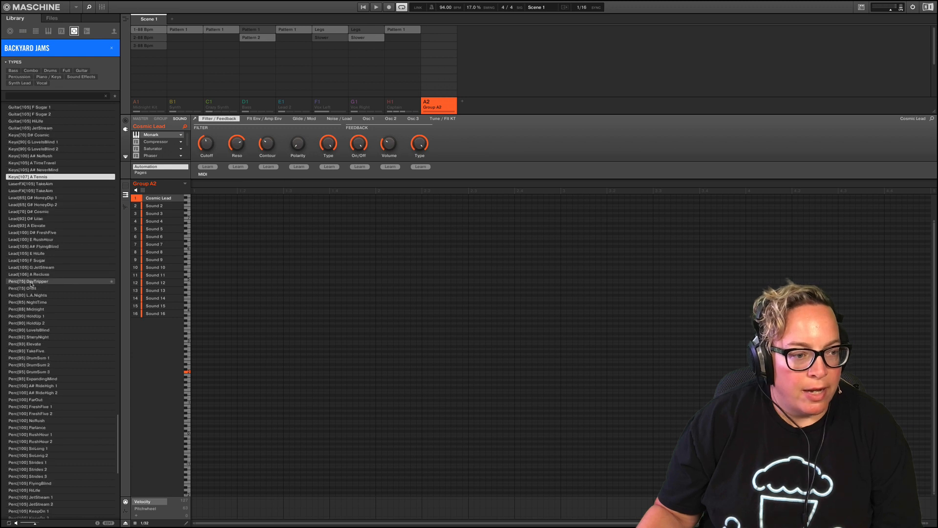
pyautogui.scroll(-5, 32, 284)
pyautogui.click(42, 359)
pyautogui.scroll(-3, 43, 362)
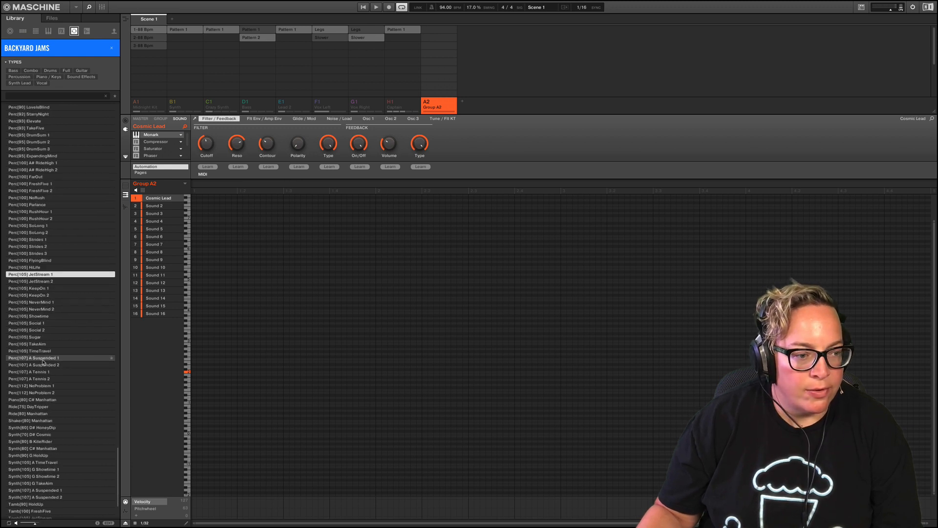
pyautogui.click(39, 282)
pyautogui.click(38, 289)
pyautogui.scroll(-2, 38, 295)
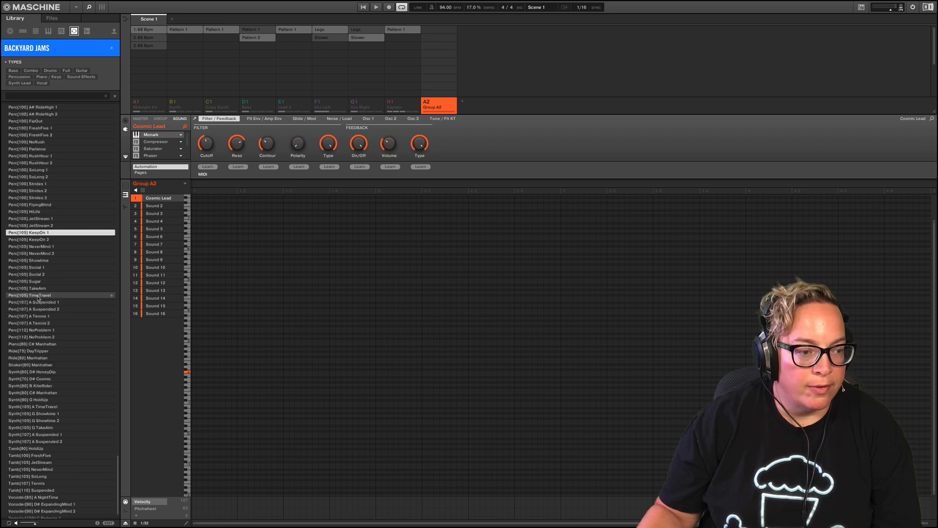
pyautogui.scroll(-1, 40, 337)
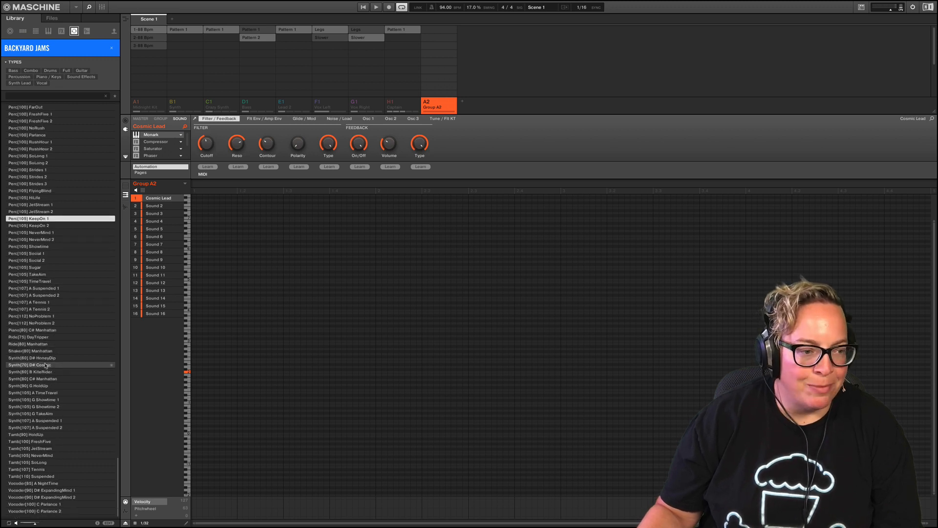
pyautogui.click(44, 352)
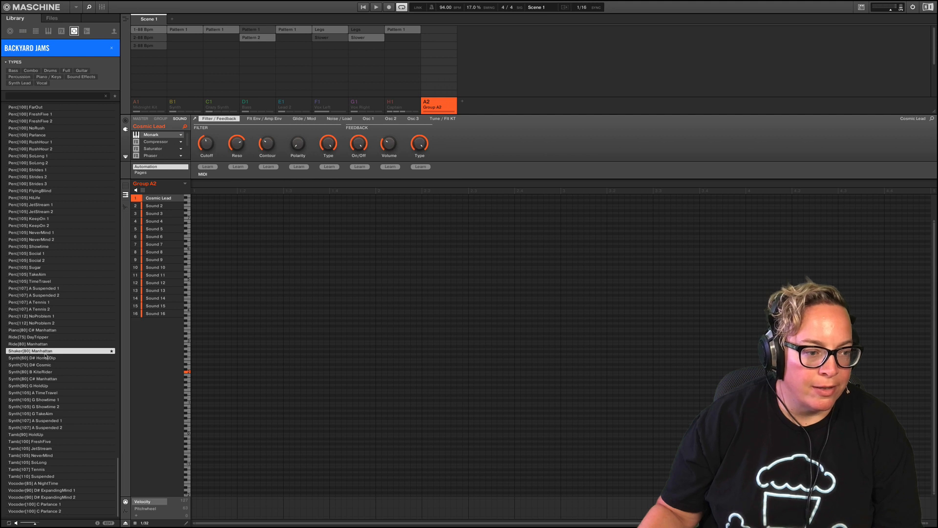
# - Audition the synth loops from D# HoneyDip through G HoldUp and the vocoder loops D# ExpandingMind 2 and C Parlance 2
pyautogui.click(46, 358)
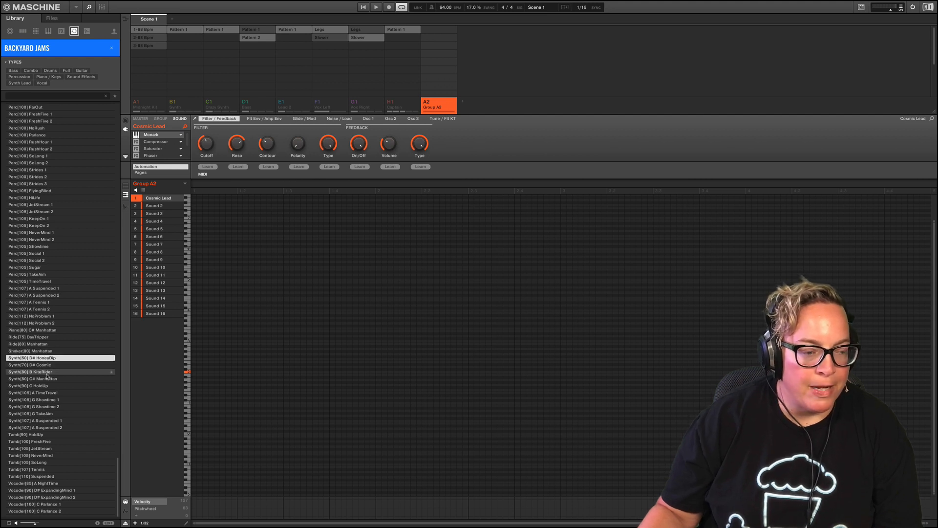
pyautogui.press('Down')
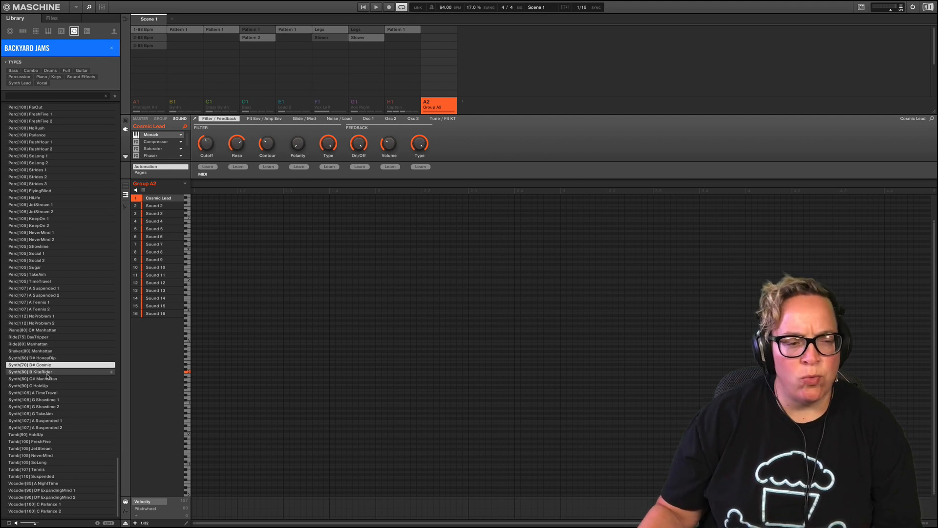
pyautogui.press('Down')
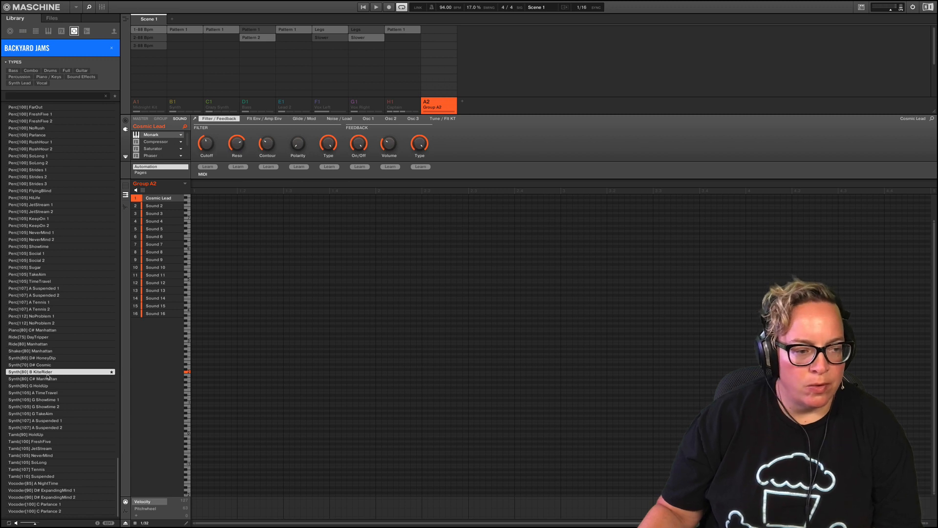
pyautogui.press('Down')
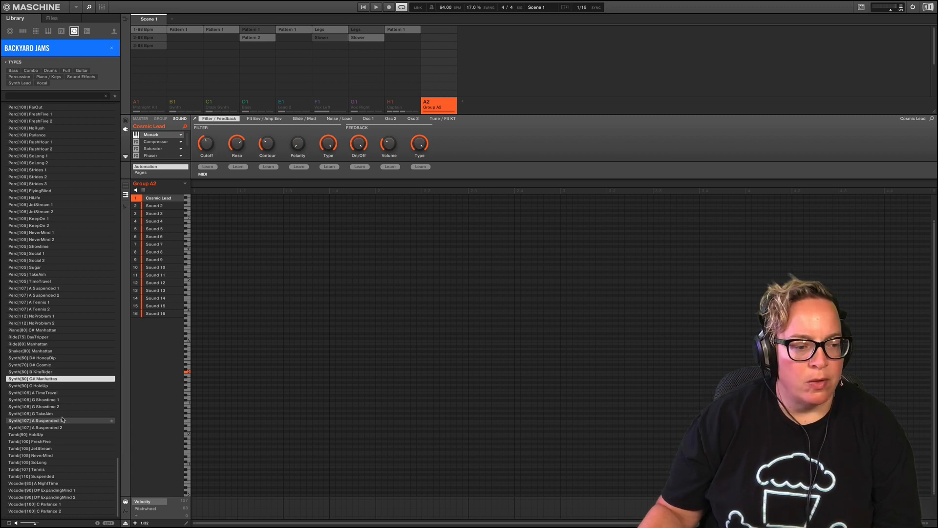
pyautogui.press('Down')
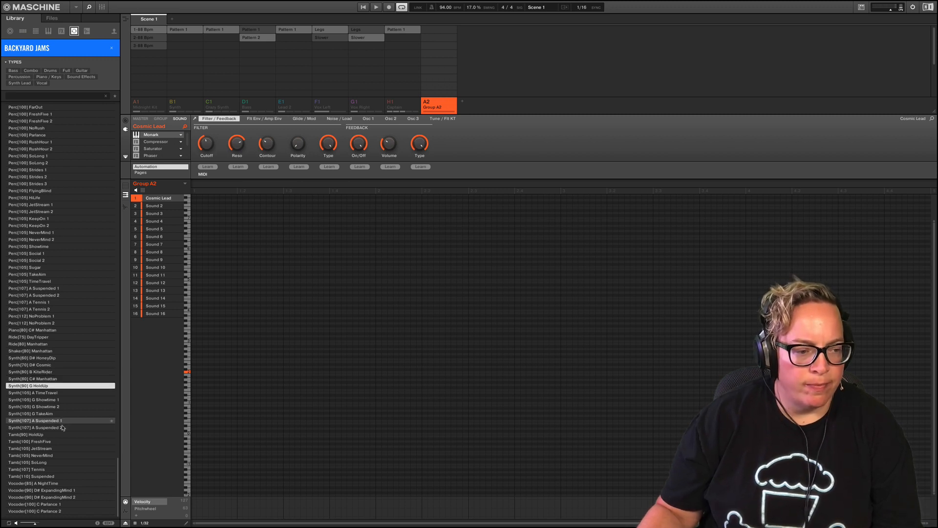
pyautogui.click(63, 497)
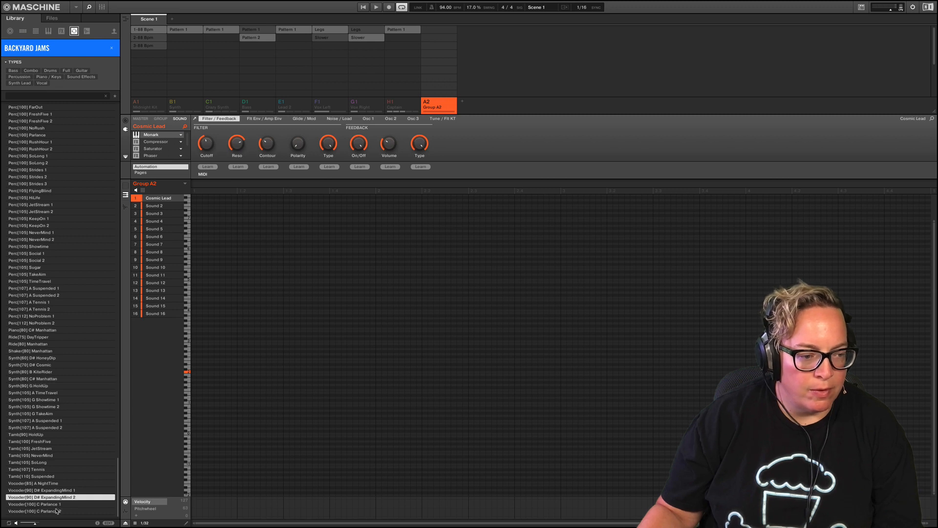
pyautogui.click(58, 511)
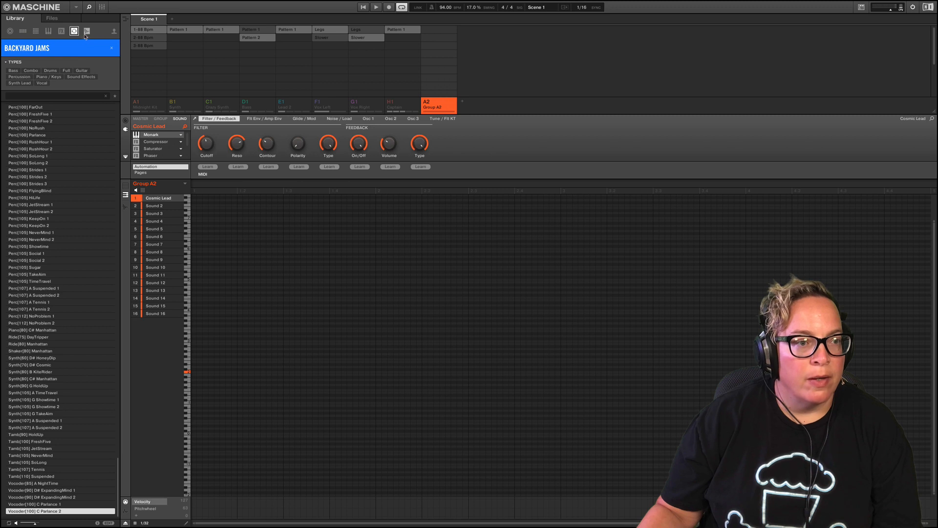
# - Show the Backyard Jams one-shots and audition the bass sample Bass FreshFive F#5
pyautogui.click(86, 32)
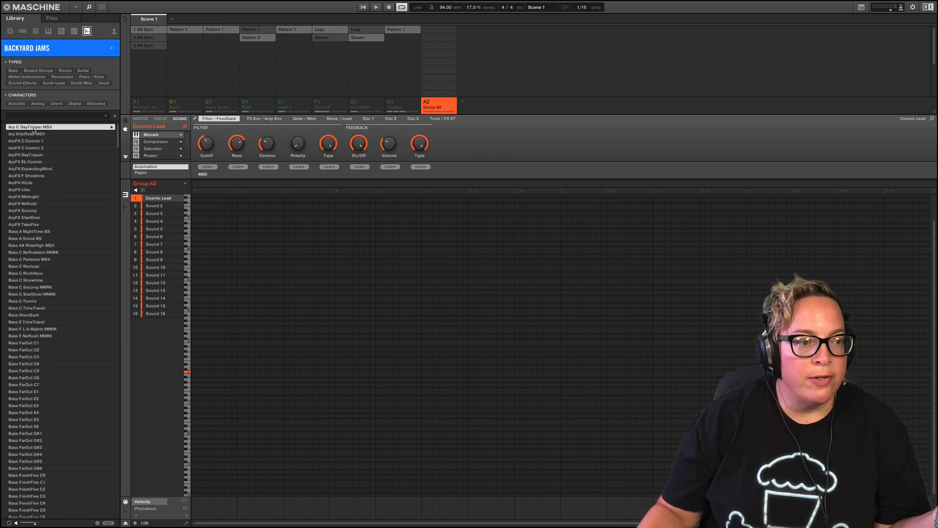
pyautogui.scroll(-15, 44, 186)
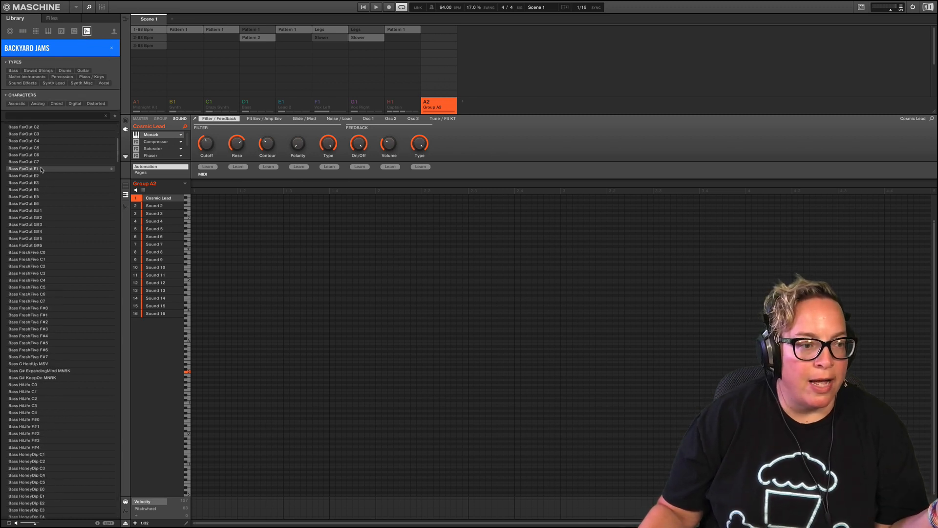
pyautogui.click(37, 203)
pyautogui.scroll(-2, 35, 203)
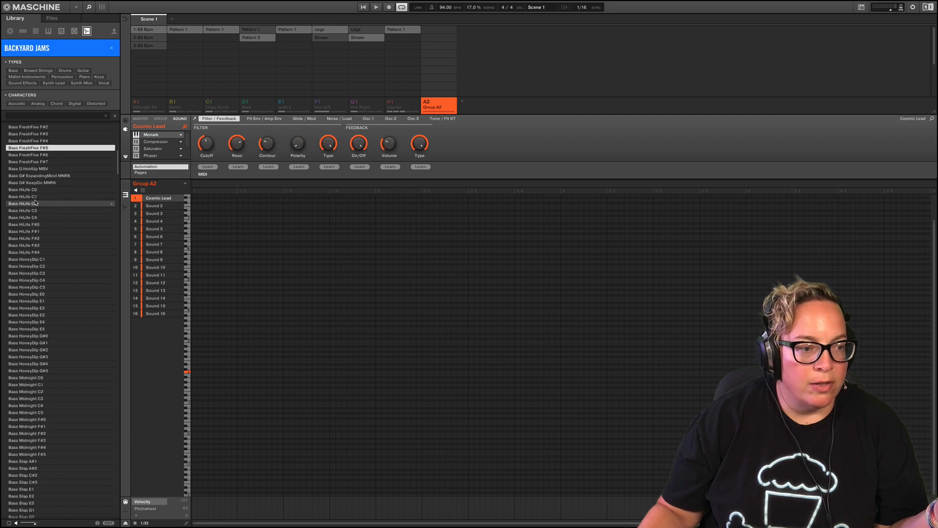
# - Audition the chord one-shots A HiLife, D# FlyingBlind and D# JetStream
pyautogui.scroll(-7, 35, 203)
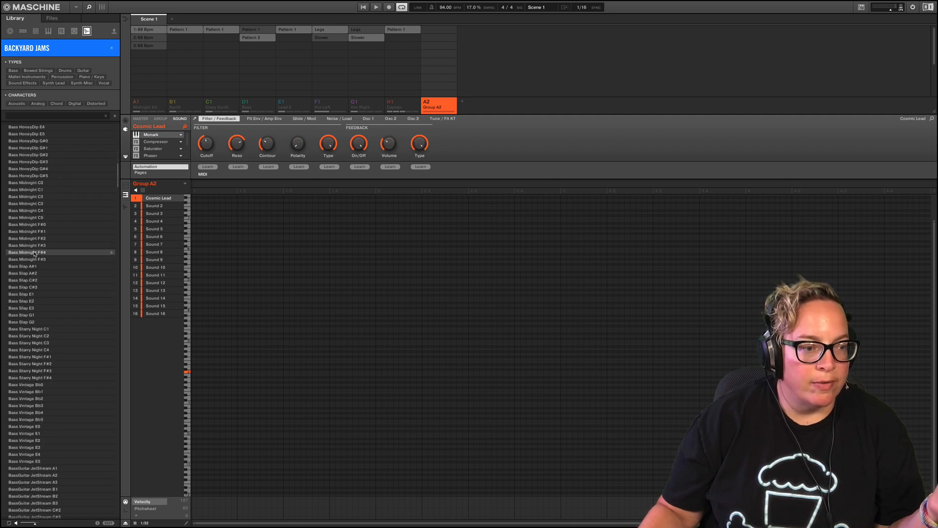
pyautogui.scroll(-15, 34, 254)
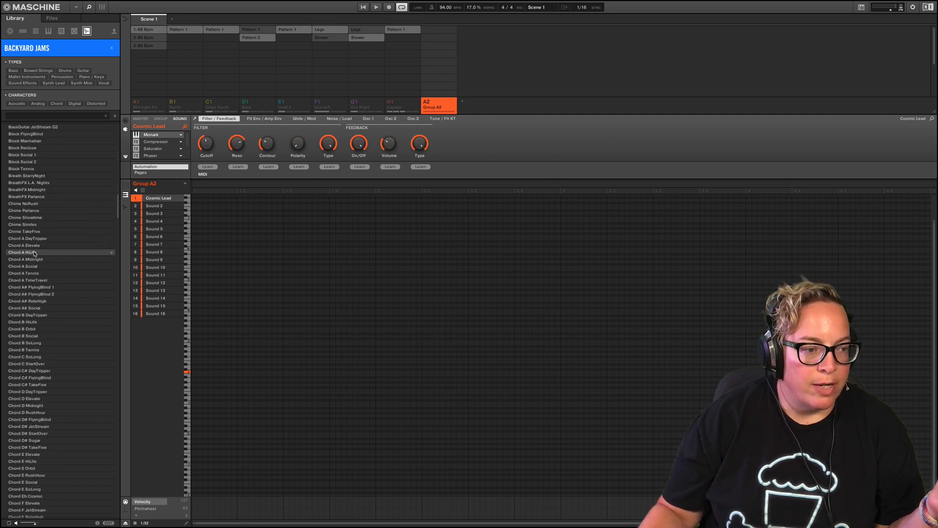
pyautogui.click(34, 252)
pyautogui.scroll(-3, 34, 253)
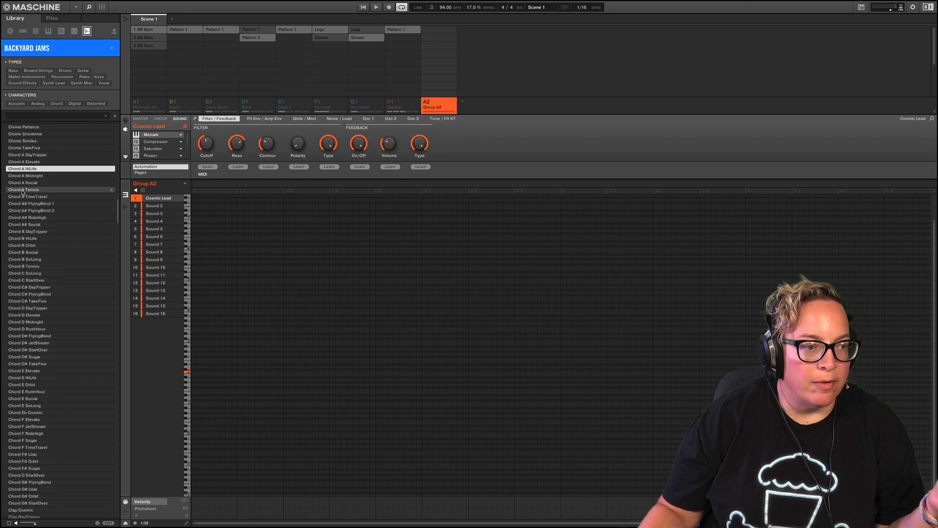
pyautogui.scroll(-3, 33, 249)
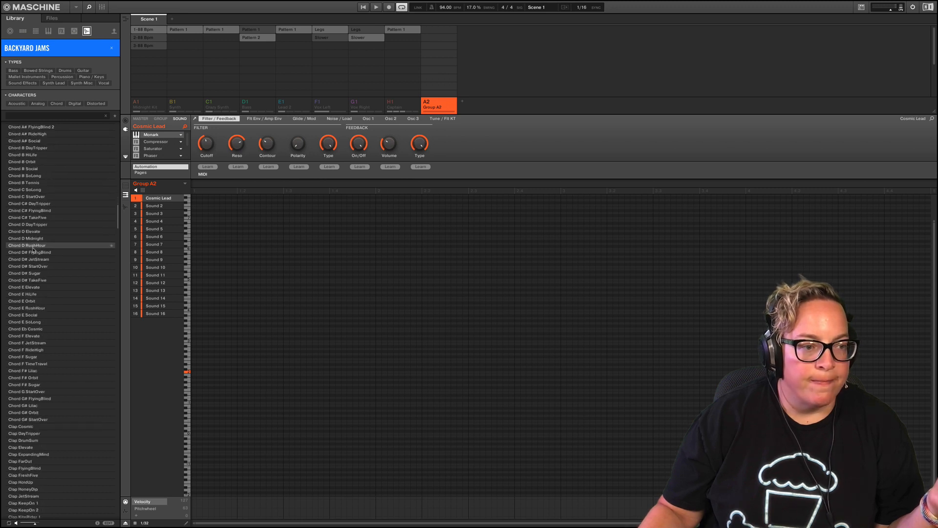
pyautogui.click(33, 252)
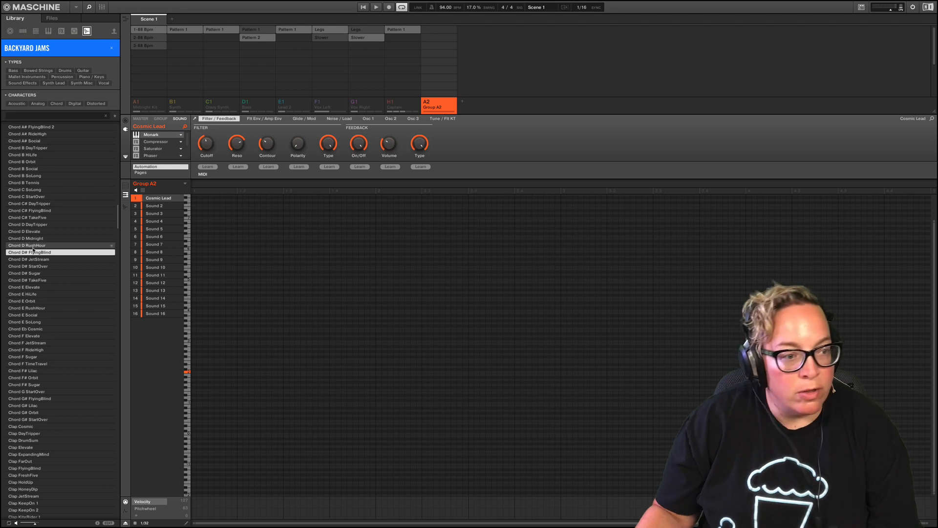
pyautogui.click(34, 259)
# - Audition the chord one-shots from D# StartOver through E Orbit and the Clap Cosmic sample
pyautogui.scroll(-2, 35, 261)
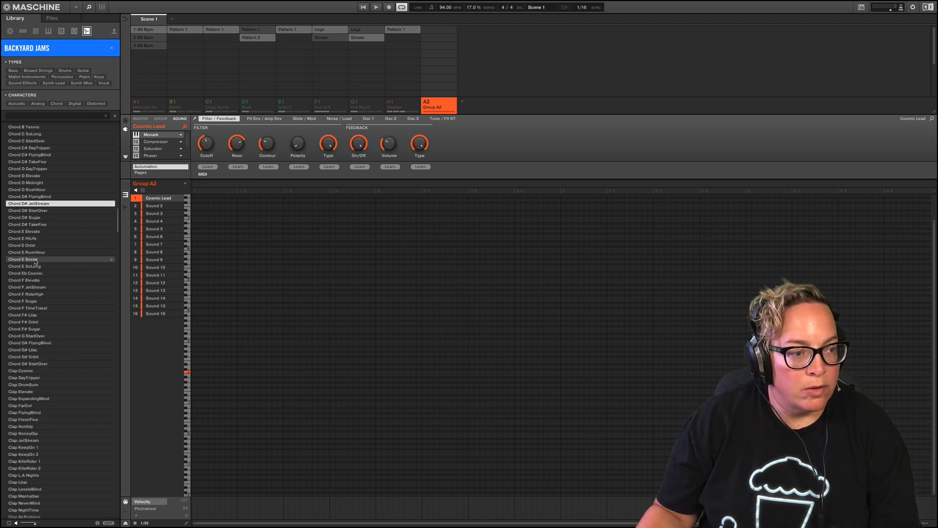
pyautogui.press('Down')
pyautogui.scroll(-1, 35, 262)
pyautogui.press('Down')
pyautogui.scroll(-2, 34, 261)
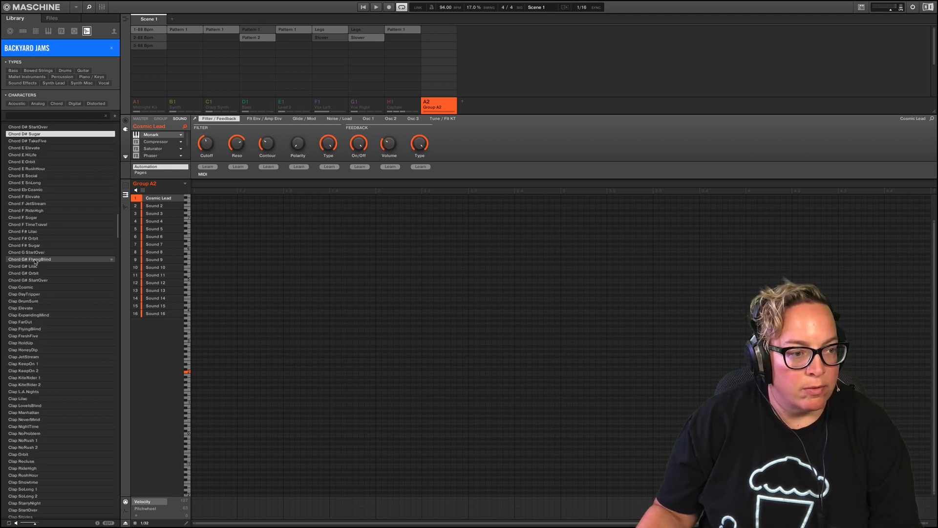
pyautogui.press('Down')
pyautogui.press('Down')
pyautogui.press('Down')
pyautogui.press('Down')
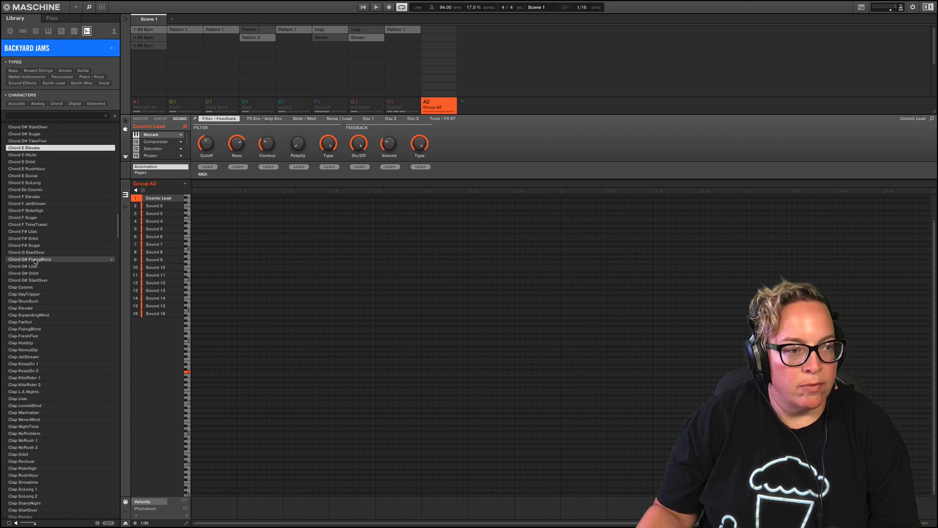
pyautogui.scroll(-1, 35, 261)
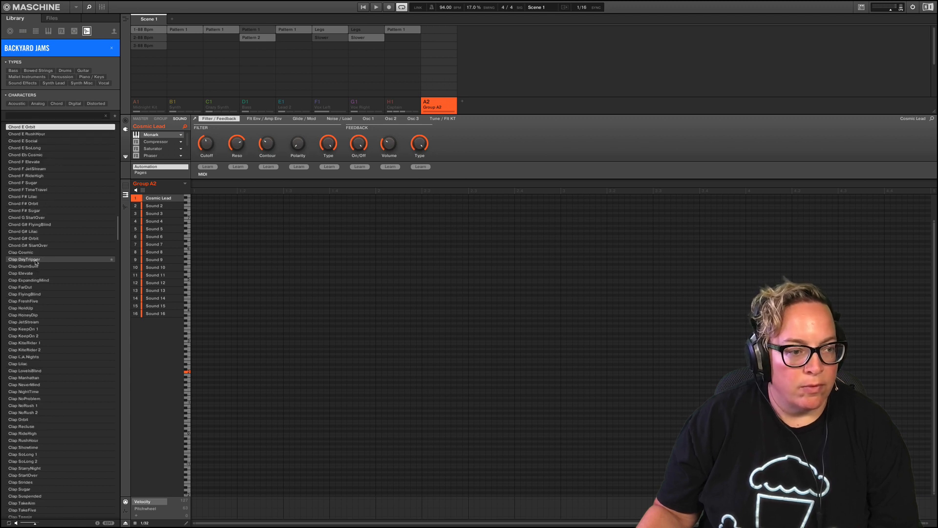
pyautogui.click(35, 253)
# - Audition the guitar one-shots one after another from A DayTripper through D# TakeFive
pyautogui.scroll(-4, 38, 271)
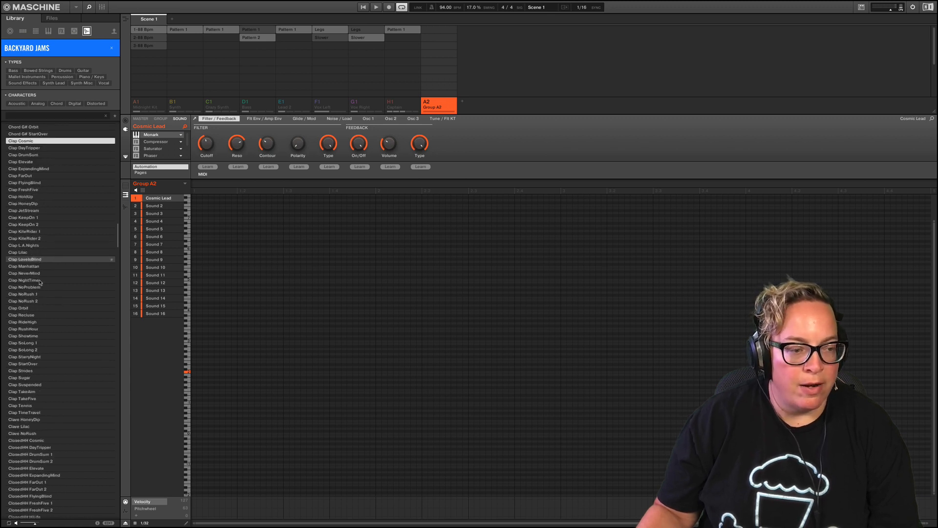
pyautogui.scroll(-20, 58, 352)
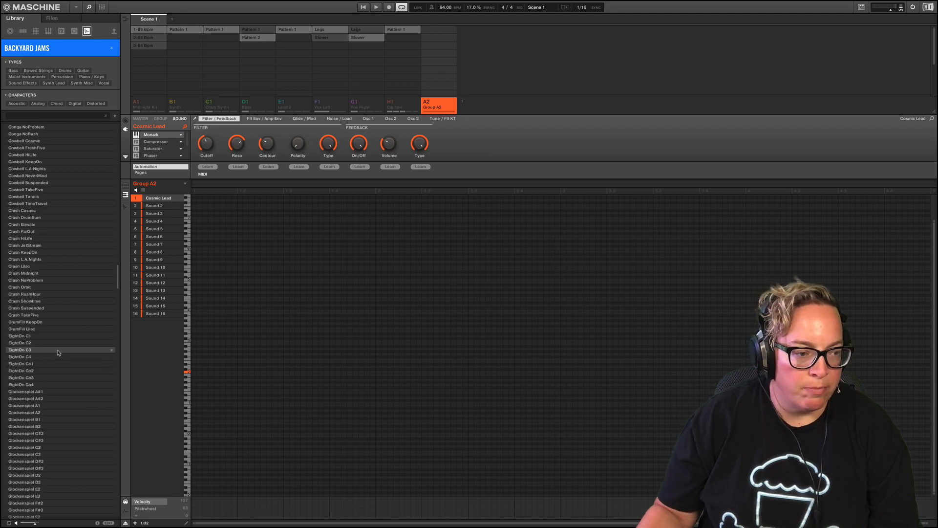
pyautogui.scroll(-8, 58, 352)
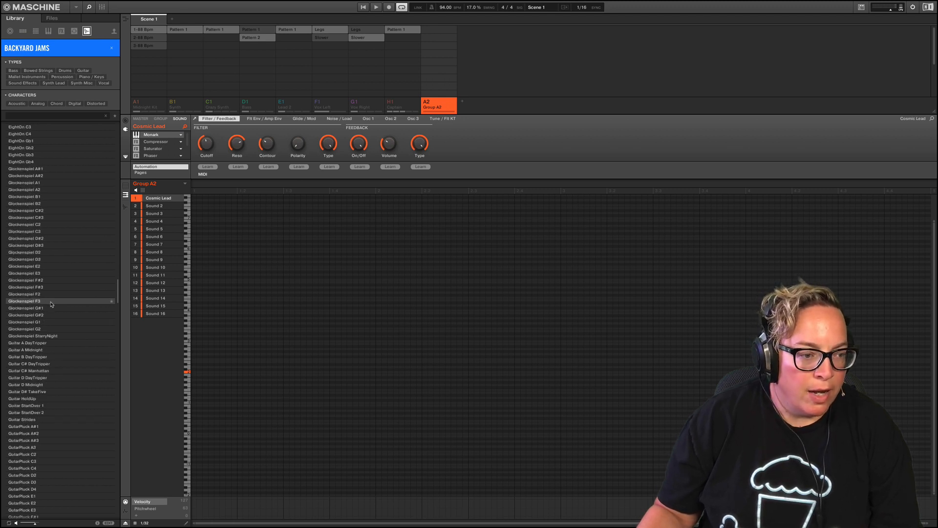
pyautogui.scroll(-5, 49, 293)
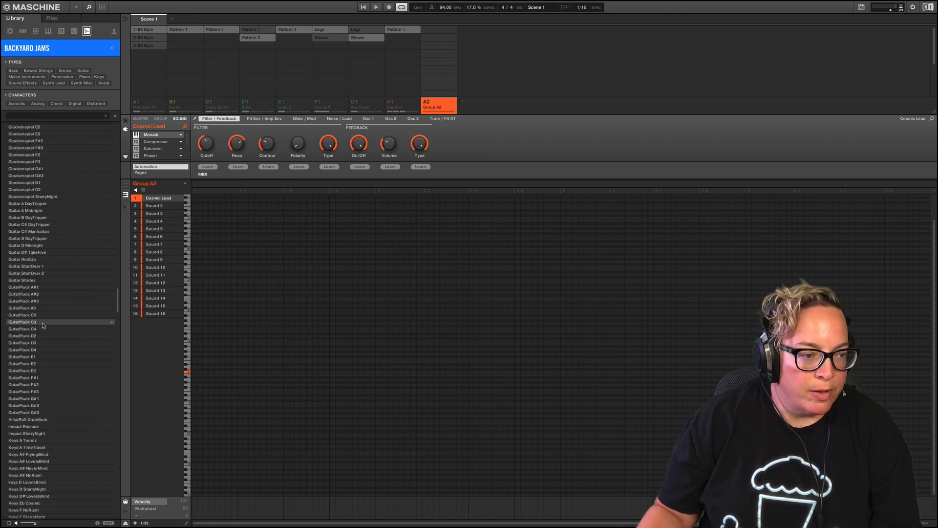
pyautogui.click(38, 204)
pyautogui.press('Down')
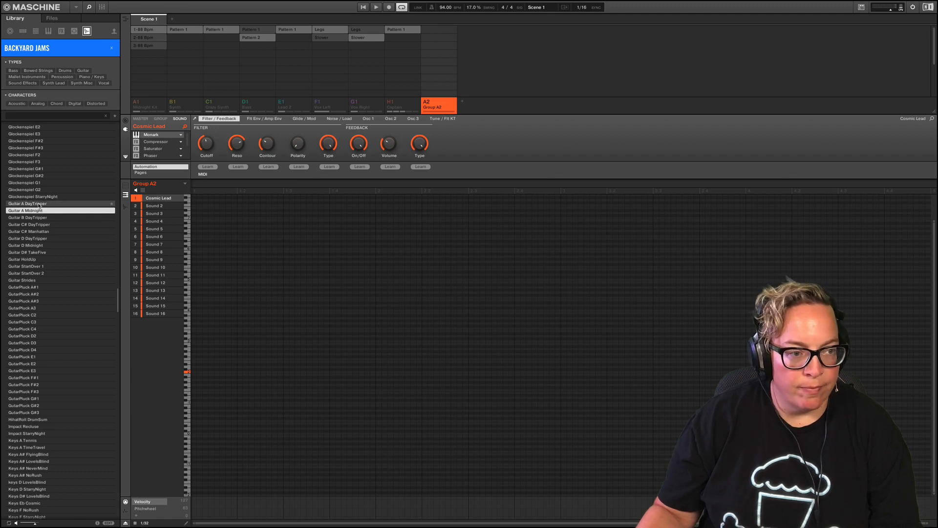
pyautogui.press('Down')
pyautogui.press('Down')
pyautogui.press('Down')
pyautogui.press('Down')
pyautogui.press('Down')
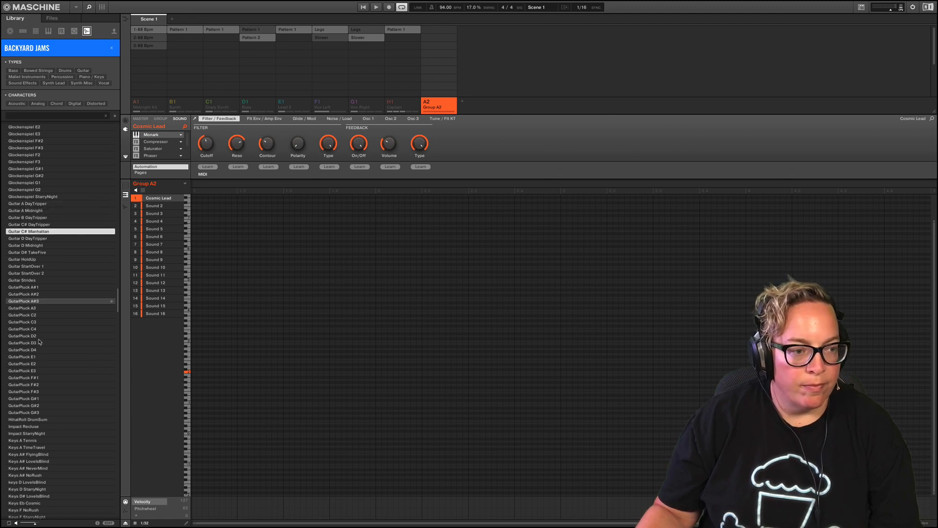
pyautogui.press('Up')
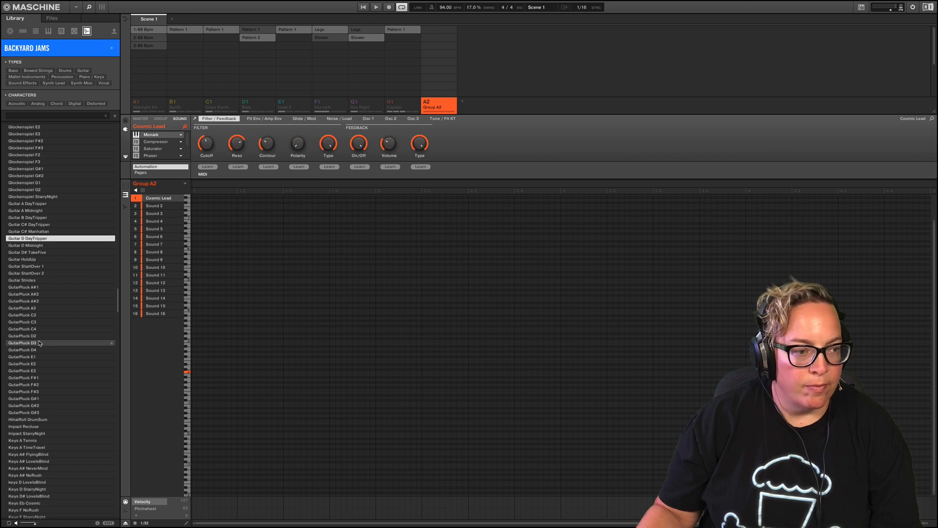
pyautogui.press('Down')
pyautogui.press('Down')
# - Audition the remaining guitar one-shots from Guitar HoldUp through Guitar Strides
pyautogui.scroll(-5, 39, 343)
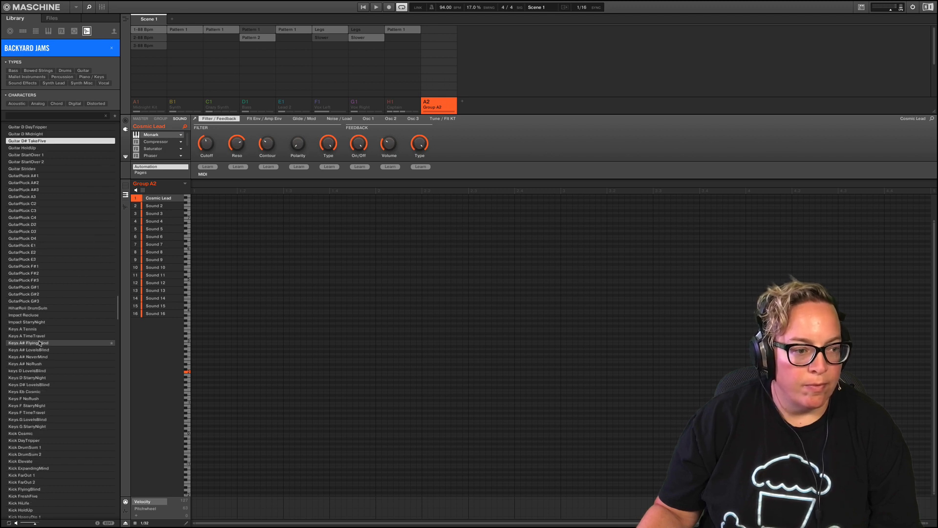
pyautogui.press('Down')
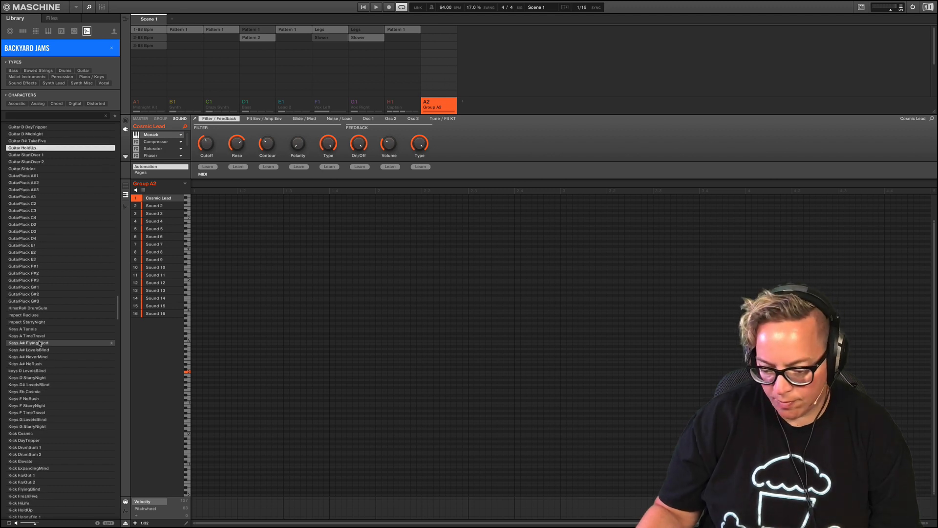
pyautogui.press('Down')
pyautogui.press('Down')
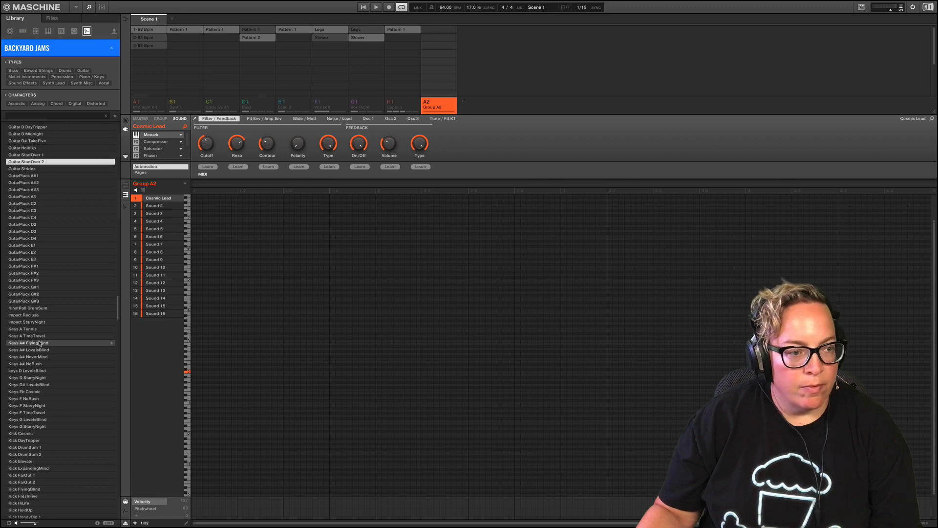
pyautogui.press('Down')
# - Audition the one-shots Keys A# NeverMind and SFX DrumSum 1
pyautogui.scroll(-3, 39, 343)
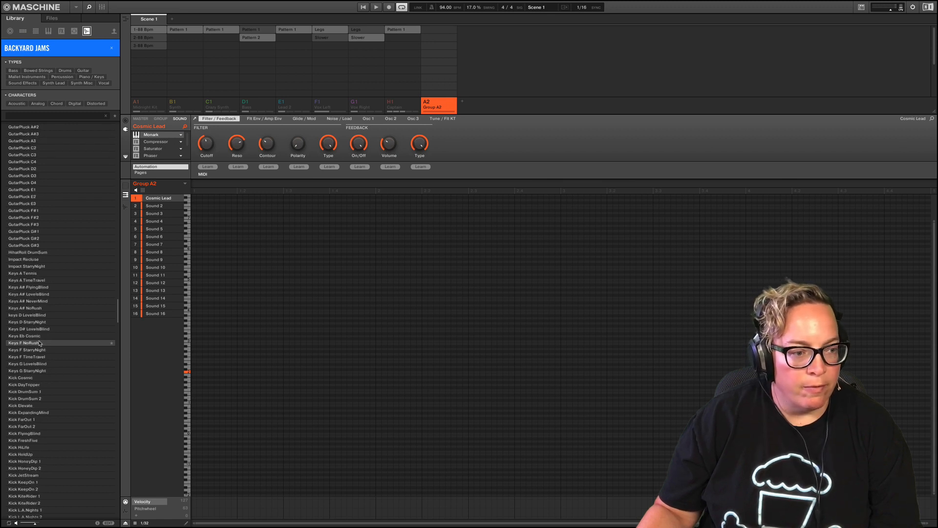
pyautogui.click(37, 301)
pyautogui.scroll(-6, 37, 305)
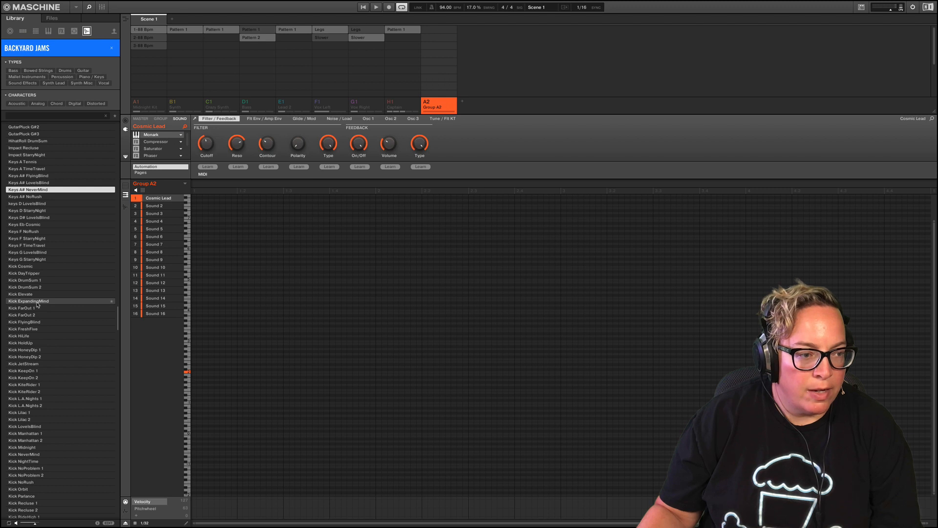
pyautogui.scroll(-20, 37, 304)
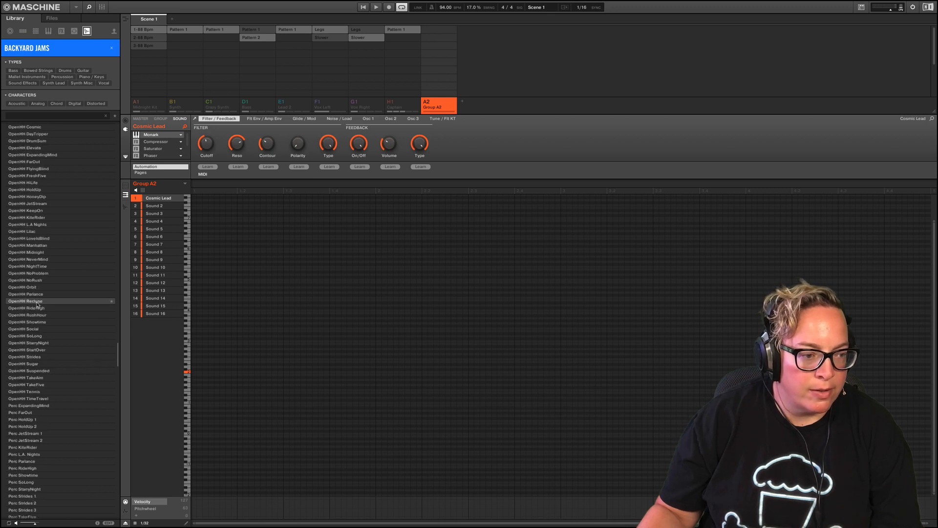
pyautogui.scroll(-15, 37, 305)
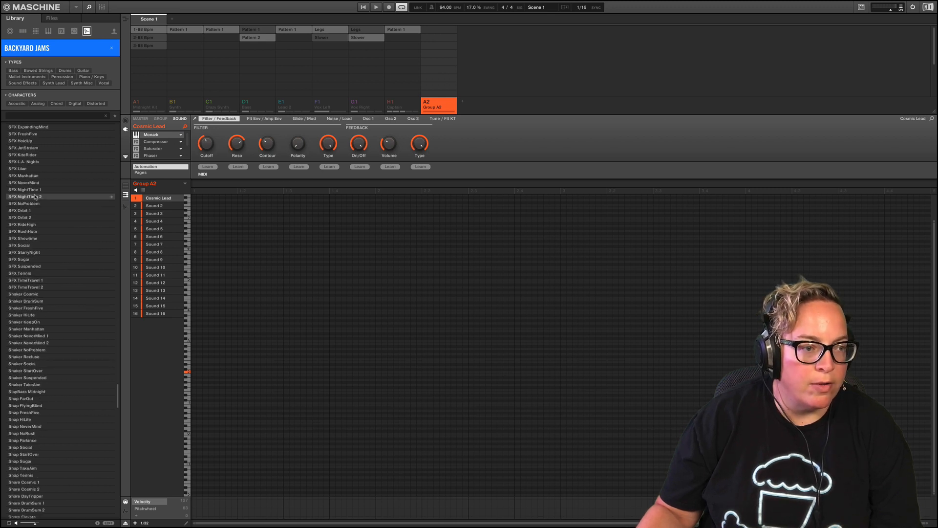
pyautogui.scroll(2, 38, 147)
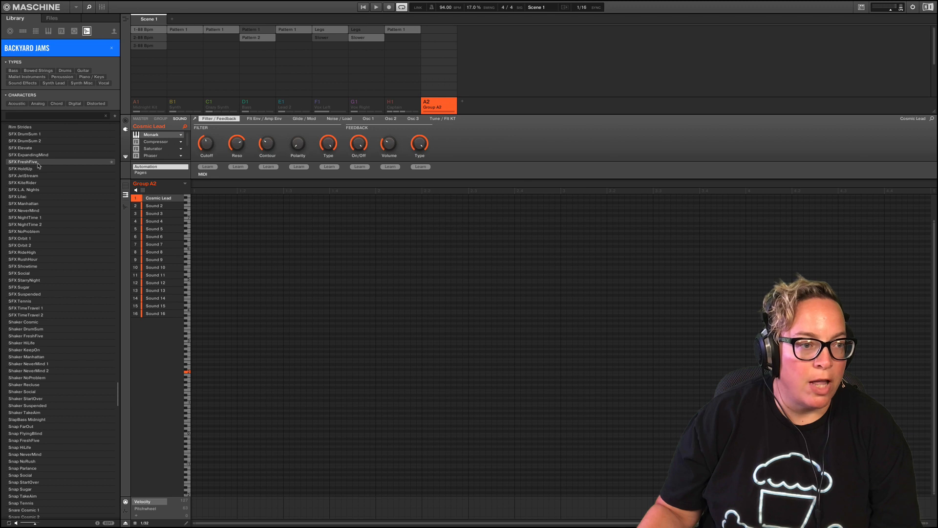
pyautogui.click(39, 136)
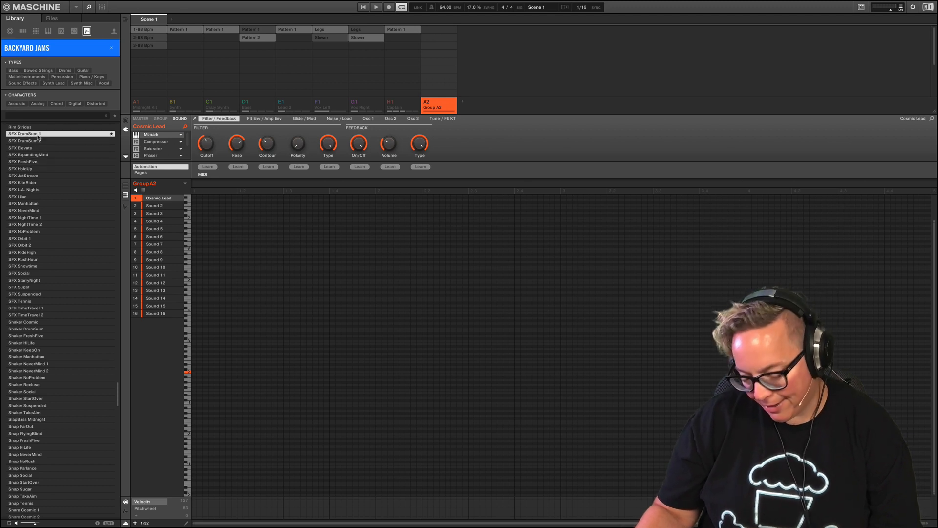
# - Audition the sound-effect one-shots one after another from SFX DrumSum 2 through SFX KiteRider
pyautogui.press('Down')
pyautogui.scroll(2, 39, 138)
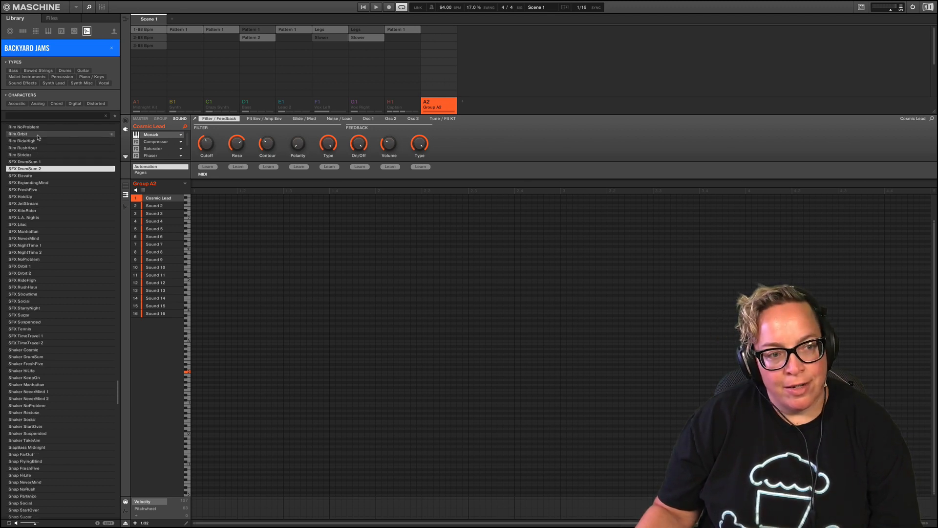
pyautogui.press('Down')
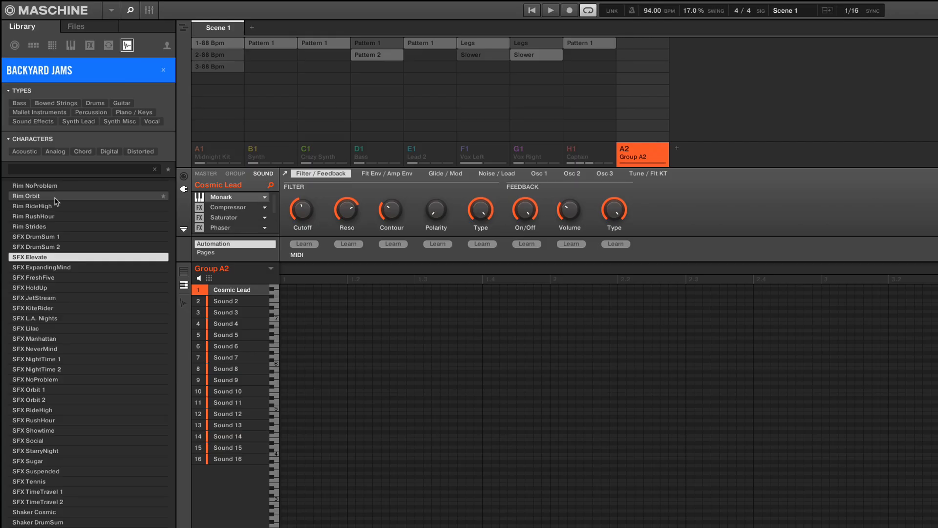
pyautogui.press('Down')
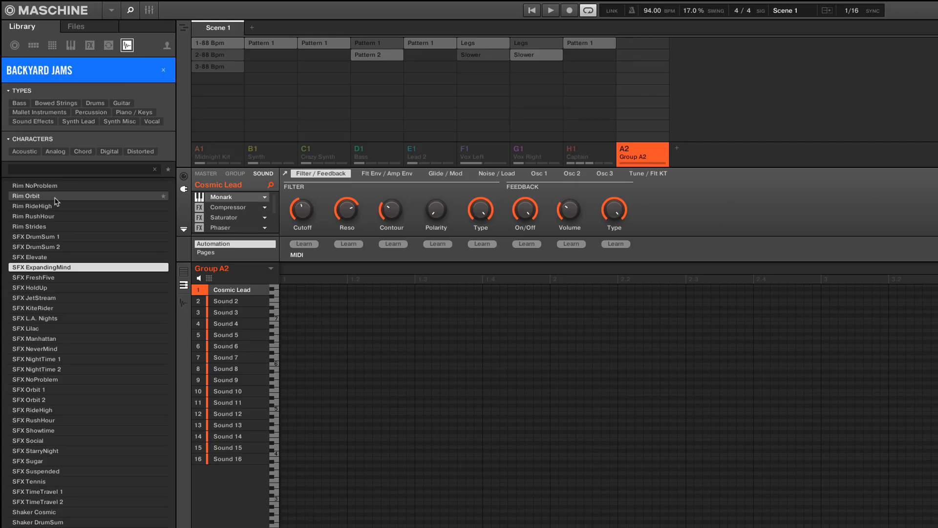
pyautogui.press('Down')
pyautogui.press('Down')
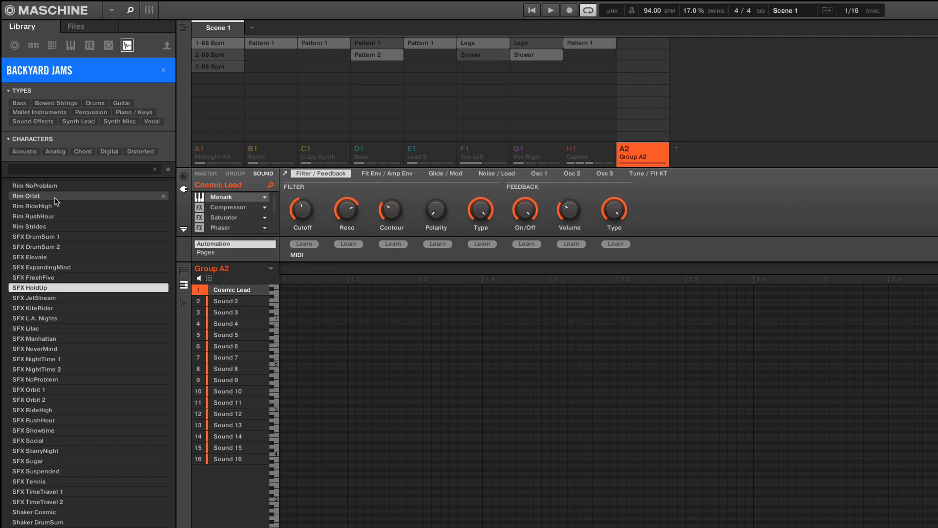
pyautogui.press('Down')
pyautogui.press('Down')
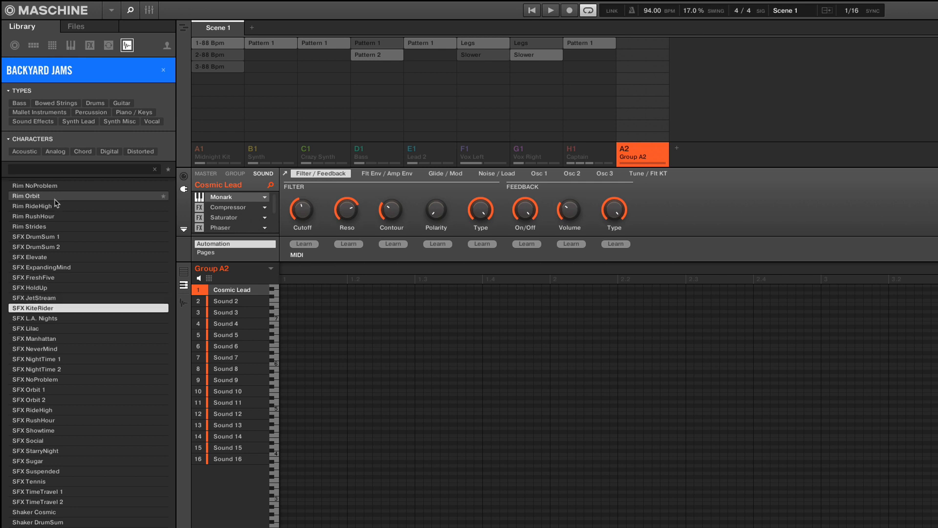
# - Audition the sound-effect one-shots from SFX L.A. Nights through SFX NoProblem
pyautogui.press('Down')
pyautogui.press('Down')
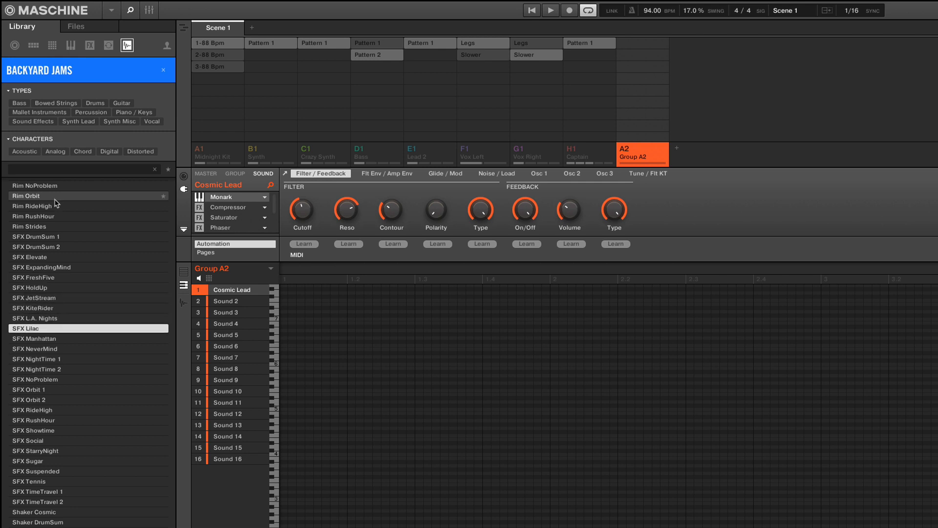
pyautogui.press('Down')
pyautogui.press('Down')
pyautogui.press('Down')
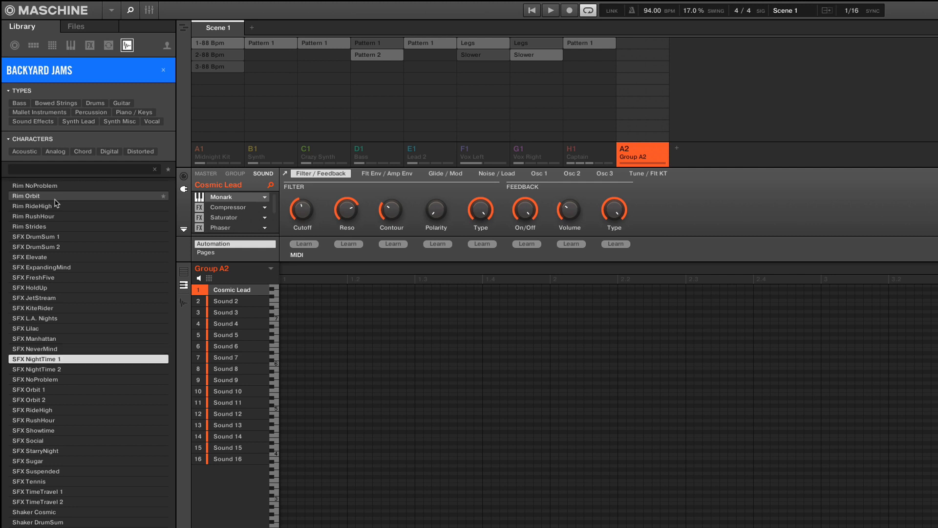
pyautogui.press('Down')
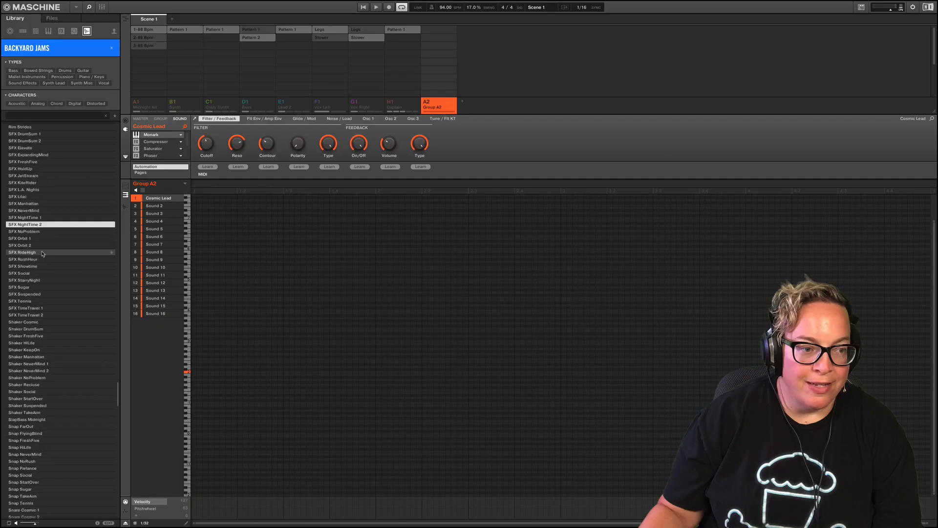
pyautogui.scroll(-3, 62, 371)
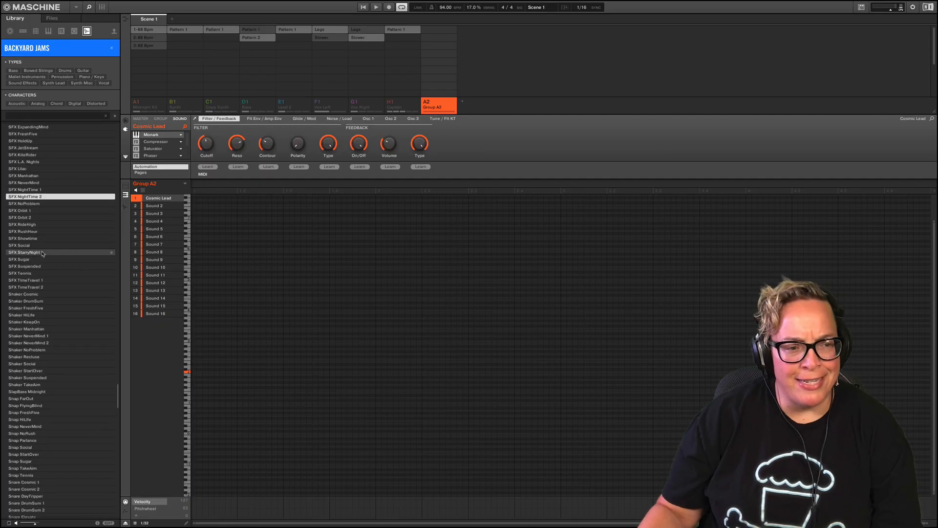
pyautogui.press('Down')
pyautogui.scroll(-1, 42, 254)
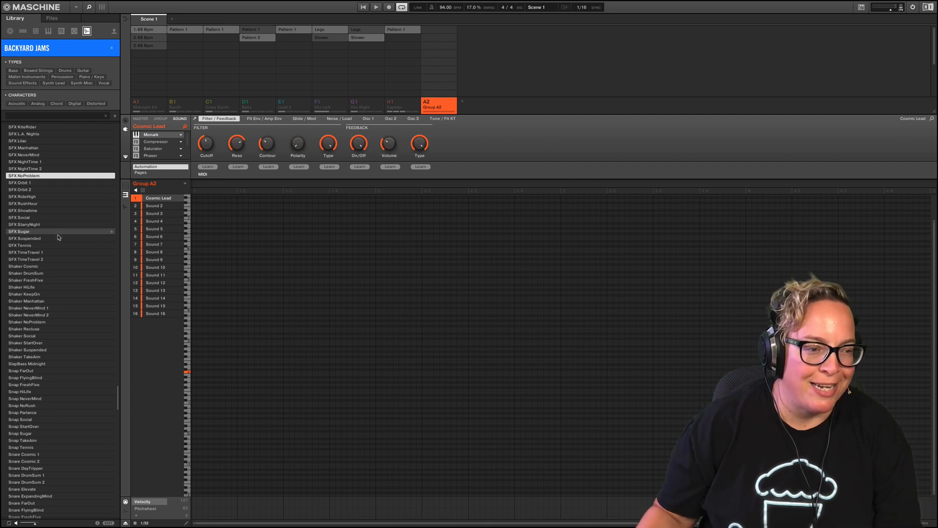
# - Audition the sound-effect one-shots from SFX Sugar through SFX TimeTravel 2
pyautogui.scroll(-2, 59, 254)
pyautogui.click(46, 204)
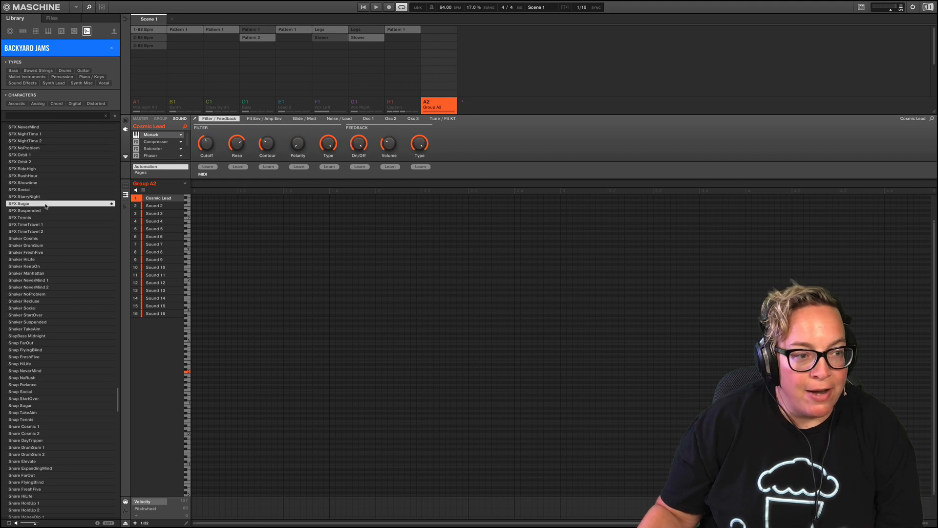
pyautogui.press('Down')
pyautogui.press('Down')
pyautogui.press('Down')
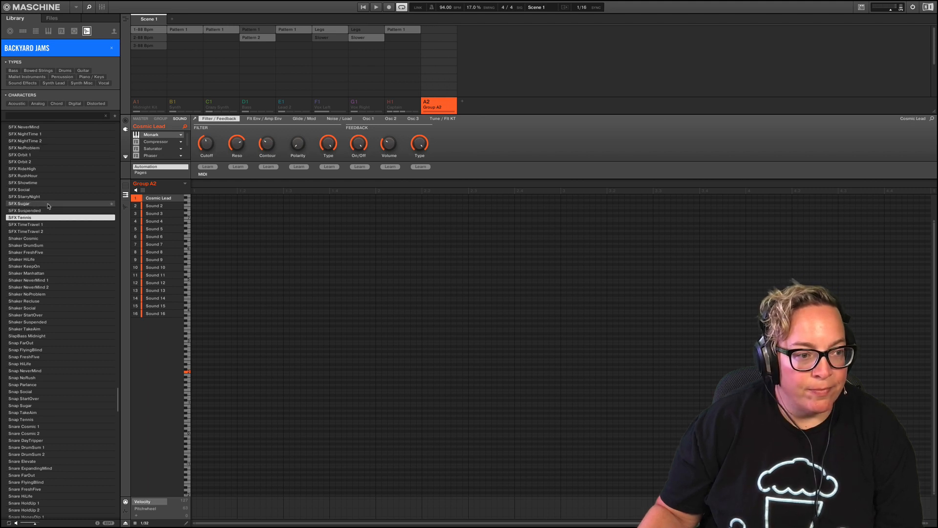
pyautogui.press('Down')
# - Skip past the shaker, snap and snare samples and audition the one-shots from Stick HoneyDip 2 through Strings StarryNight
pyautogui.scroll(-8, 49, 209)
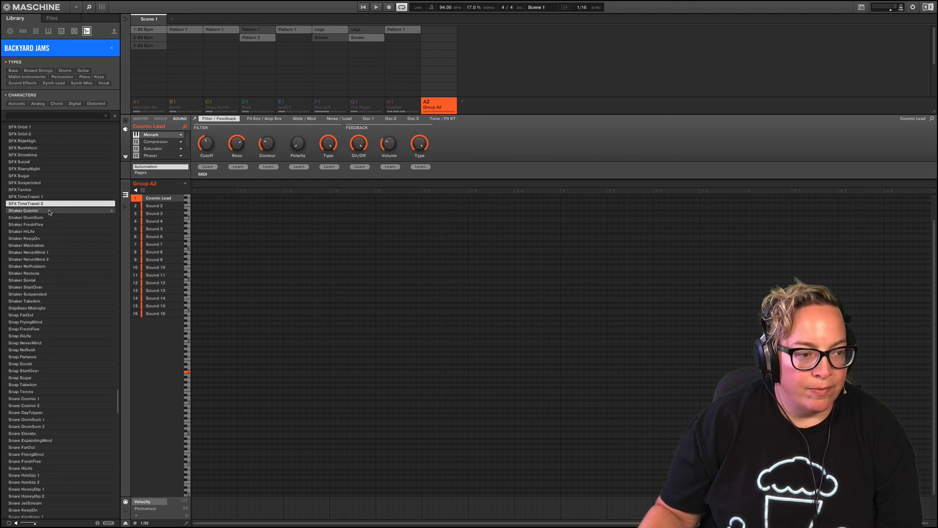
pyautogui.scroll(-8, 49, 212)
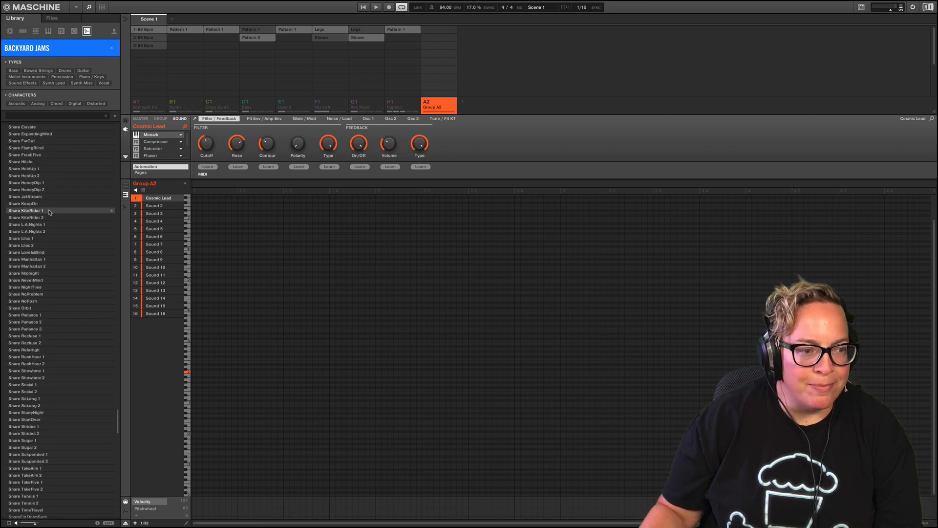
pyautogui.scroll(-8, 49, 211)
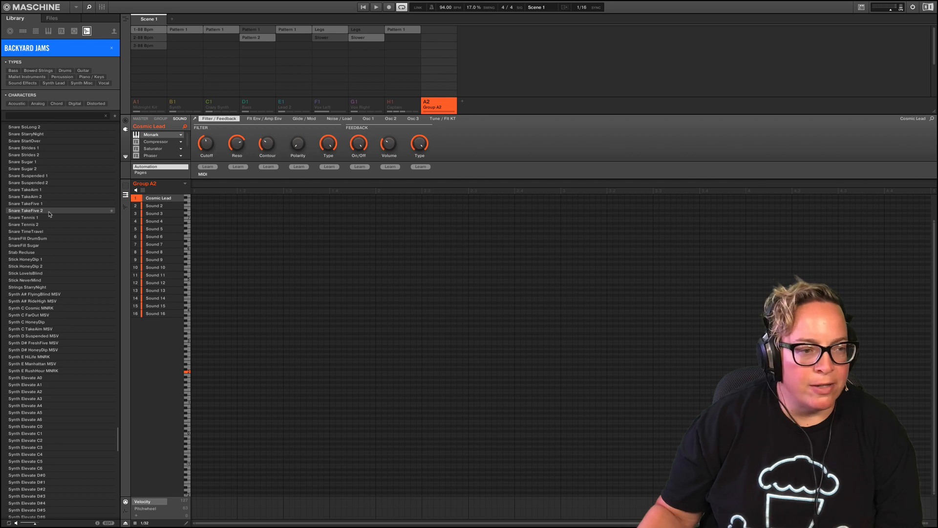
pyautogui.scroll(-2, 49, 213)
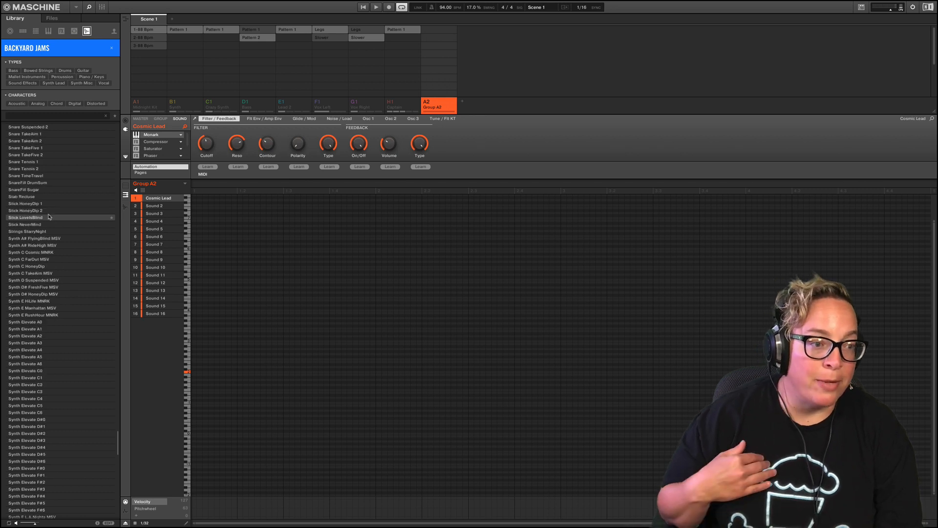
pyautogui.click(44, 210)
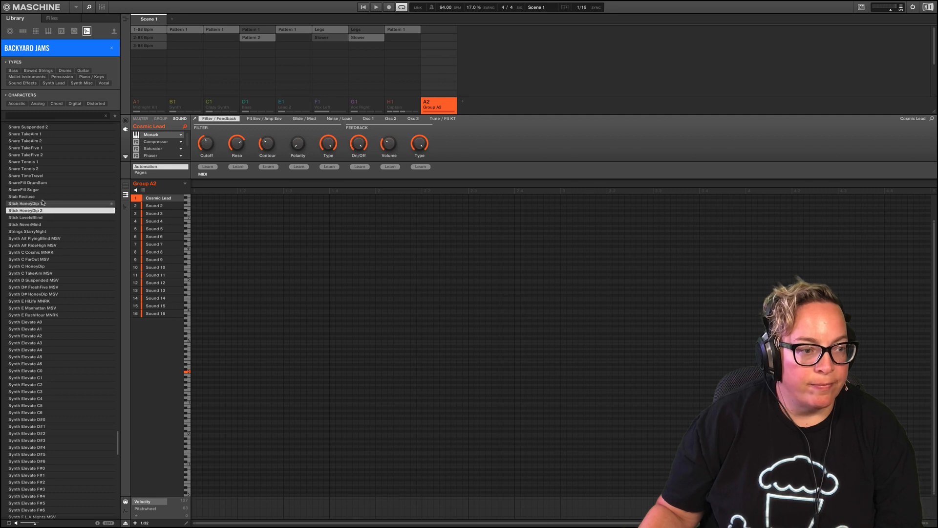
pyautogui.press('Down')
pyautogui.press('Down')
pyautogui.press('Down')
# - Audition the synth one-shots Synth C TakeAim MSV and Synth Lilac D#3
pyautogui.click(29, 273)
pyautogui.scroll(-2, 30, 273)
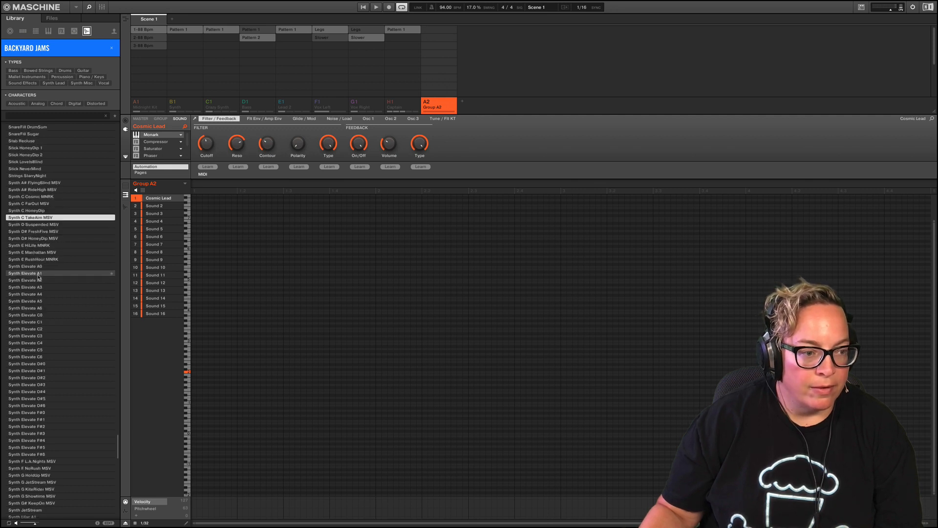
pyautogui.scroll(-3, 23, 345)
pyautogui.scroll(-10, 24, 344)
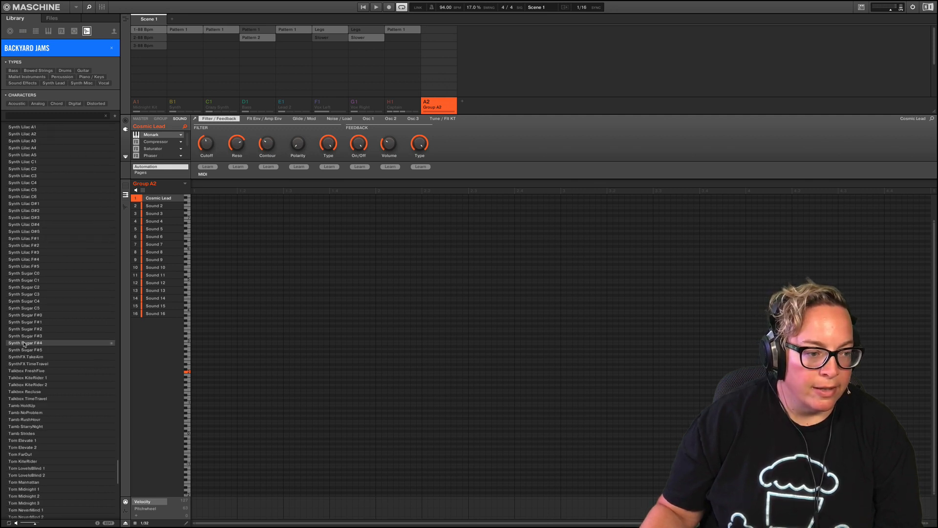
pyautogui.click(28, 218)
# - Audition Talkbox KiteRider 2, KiteRider 1 and Recluse, and mark Talkbox Recluse as a favorite
pyautogui.scroll(-2, 28, 218)
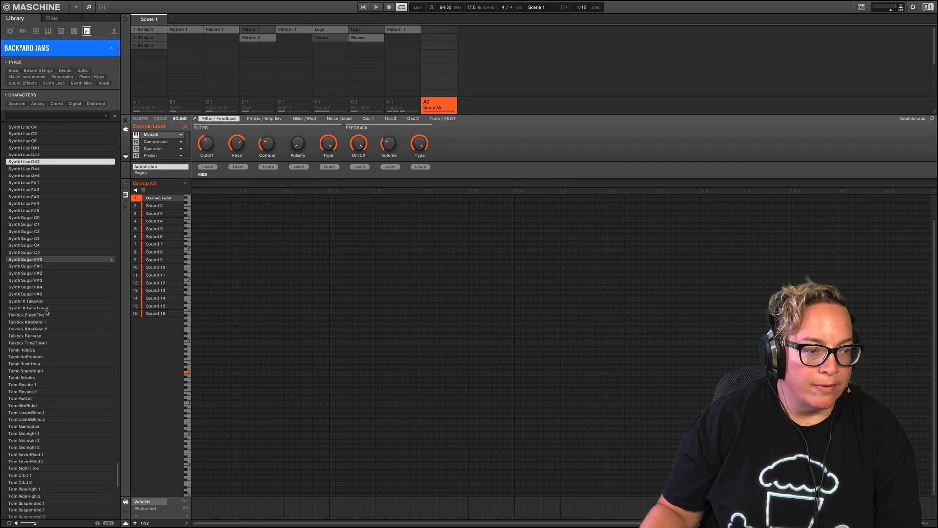
pyautogui.click(40, 328)
pyautogui.scroll(-2, 41, 312)
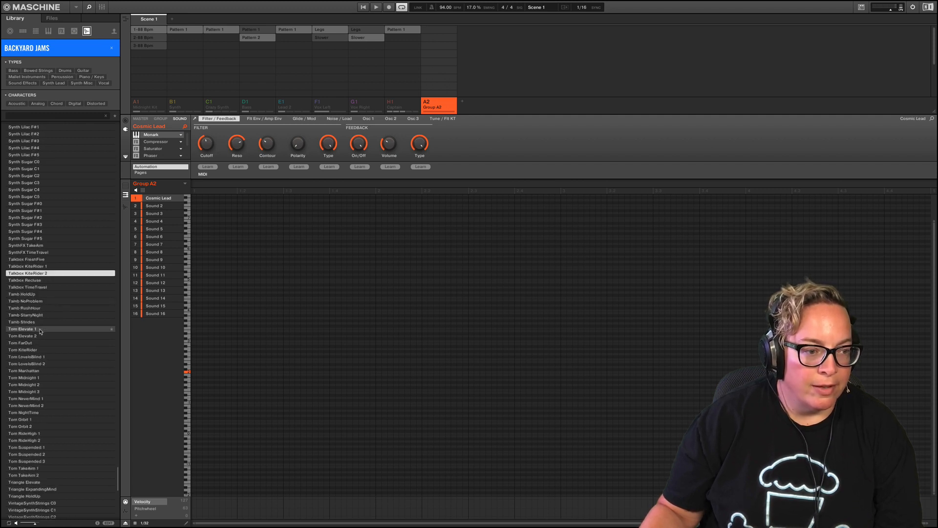
pyautogui.press('Up')
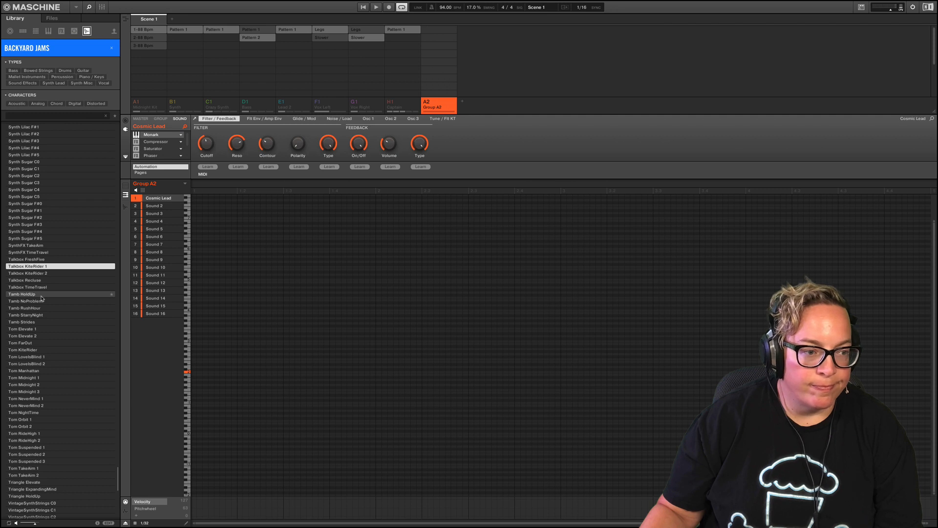
pyautogui.press('Down')
pyautogui.press('Down')
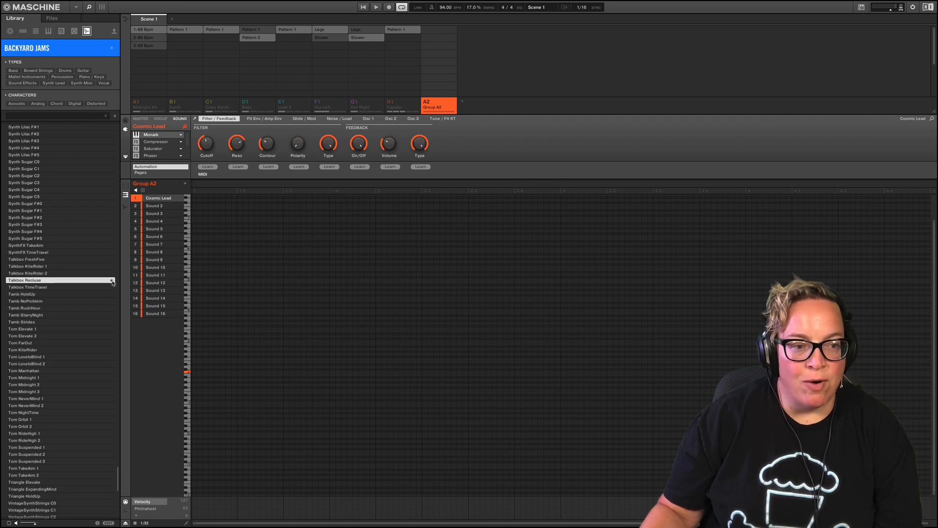
# - Audition Tamb HoldUp and the VintageSynthStrings one-shots from E5 through G#2
pyautogui.click(63, 293)
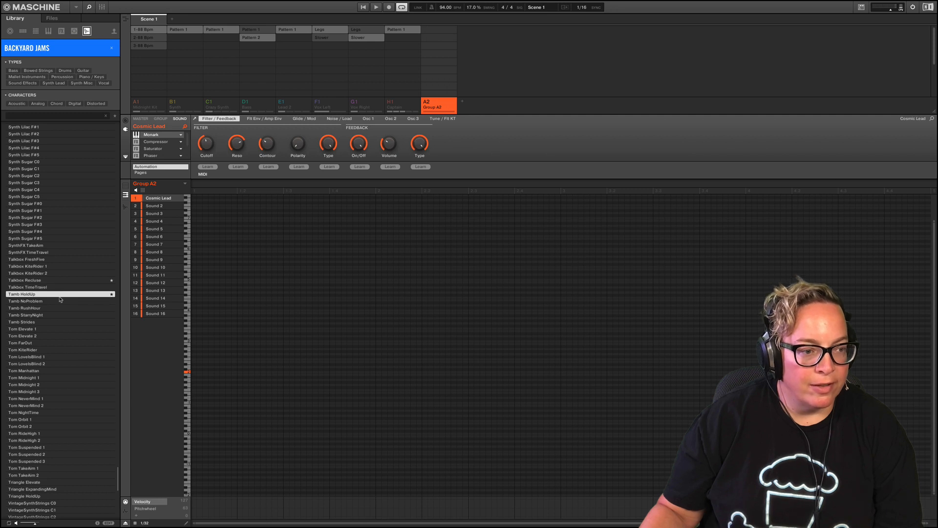
pyautogui.scroll(-5, 48, 323)
pyautogui.scroll(-9, 45, 332)
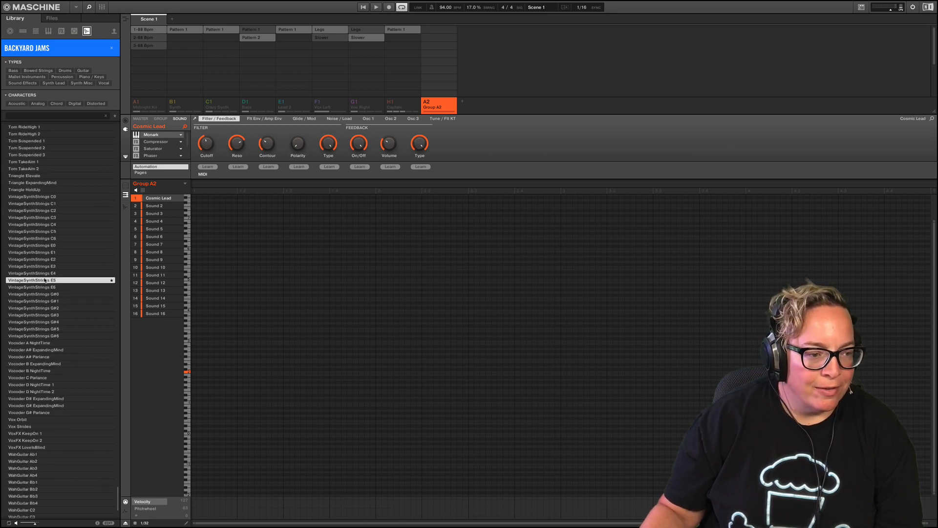
pyautogui.press('Down')
pyautogui.press('Down')
pyautogui.press('Down')
pyautogui.press('Down')
# - Audition the vocoder one-shots from Vocoder D# ExpandingMind through Vocoder G# Parlance
pyautogui.scroll(-3, 41, 337)
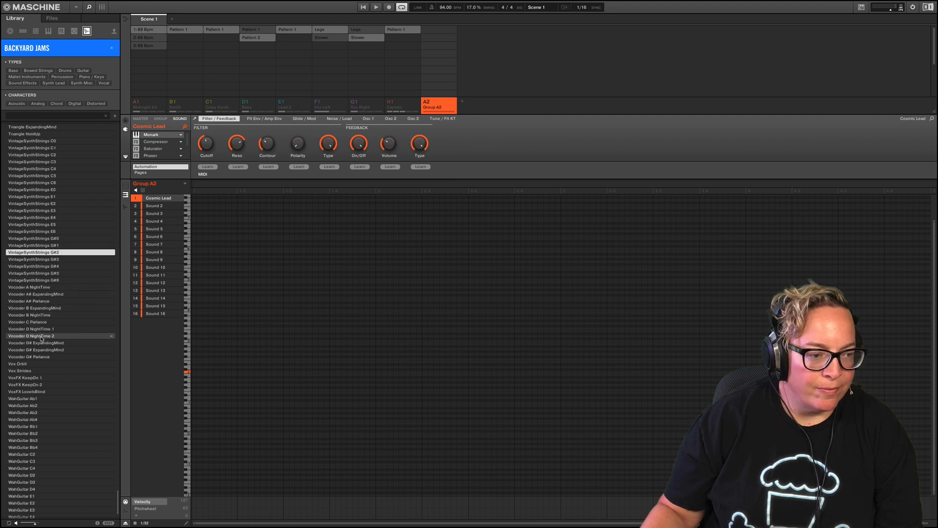
pyautogui.click(41, 342)
pyautogui.scroll(-1, 38, 352)
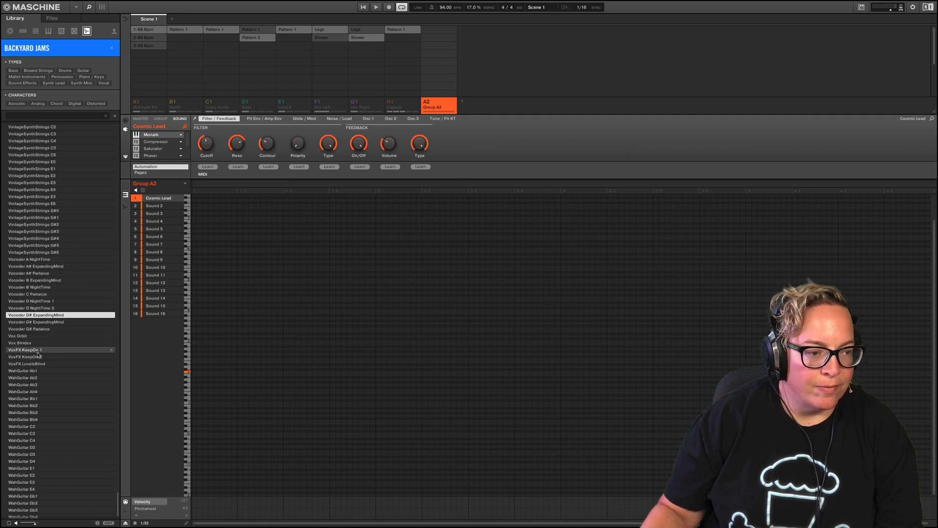
pyautogui.press('Down')
pyautogui.press('Down')
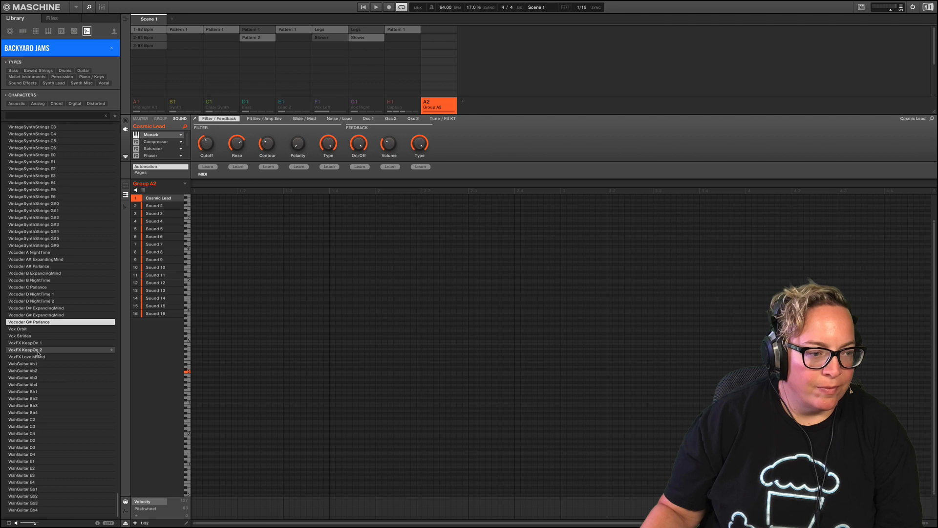
# - Audition the vocal one-shots from Vox Orbit through the VoxFX samples, ending with WahGuitar Ab1
pyautogui.press('Down')
pyautogui.press('Down')
pyautogui.press('Down')
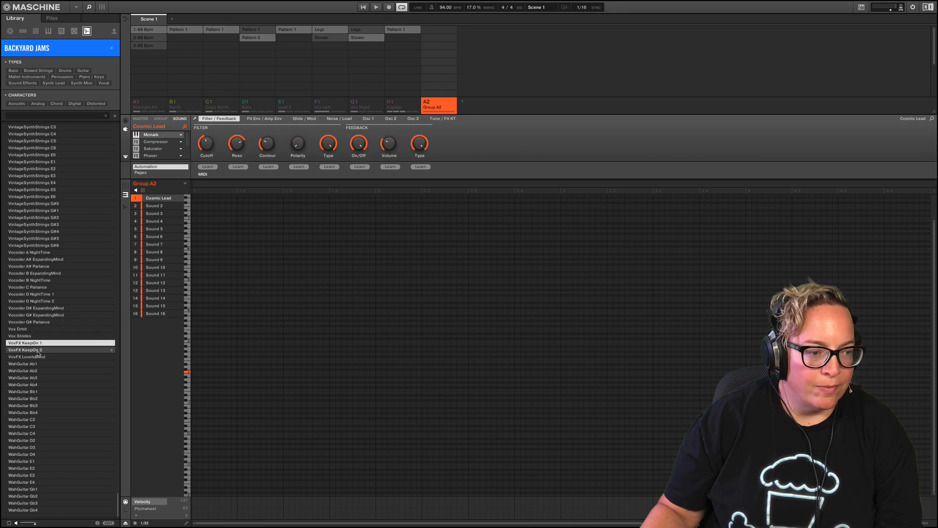
pyautogui.press('Down')
pyautogui.press('Down')
pyautogui.press('Down')
pyautogui.press('Down')
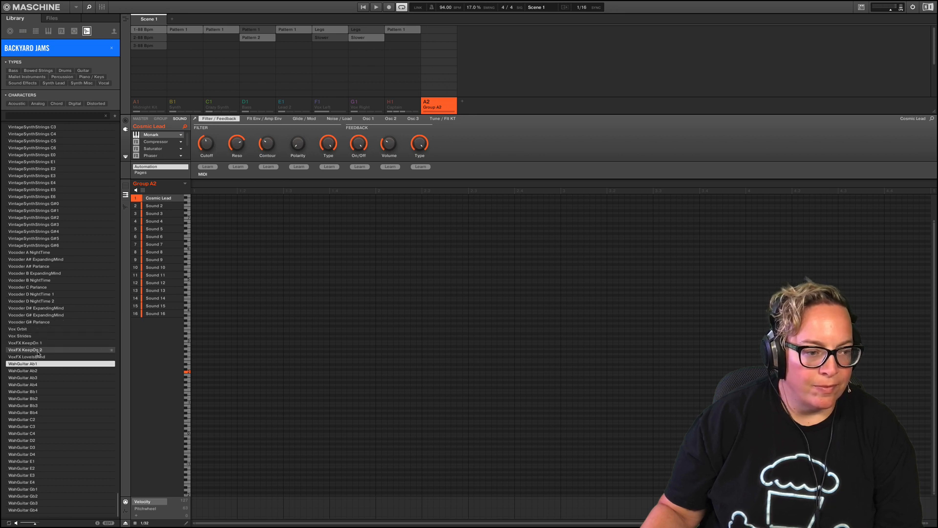
# - Look back over the Backyard Jams one-shots, returning to the arp samples at the start of the list
pyautogui.scroll(20, 38, 354)
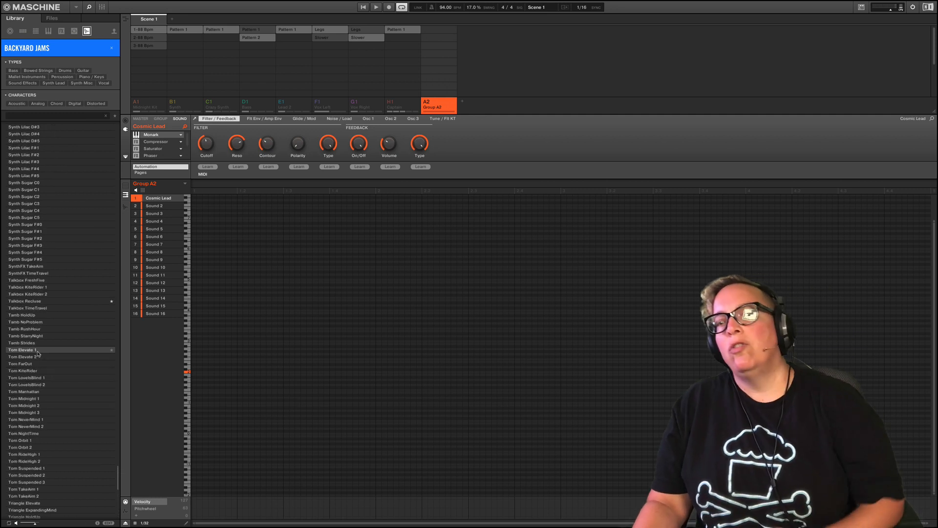
pyautogui.scroll(15, 71, 330)
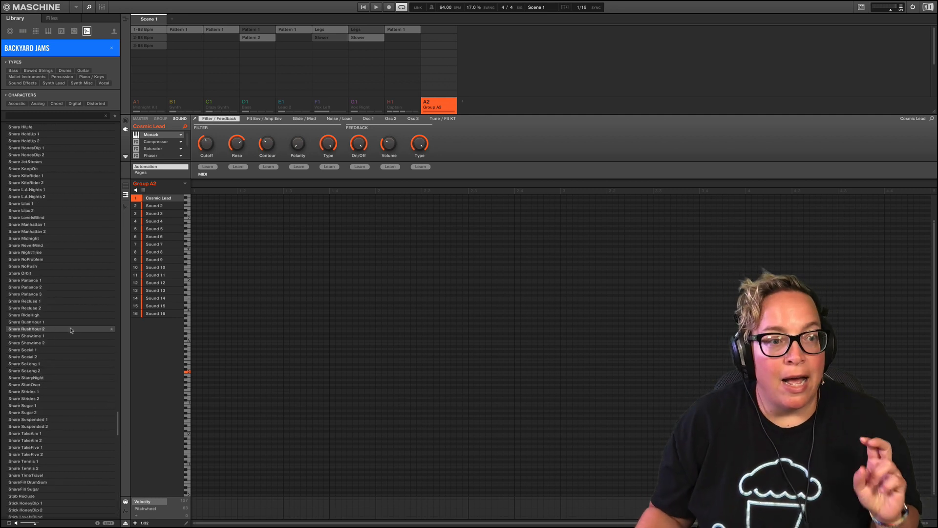
pyautogui.scroll(10, 74, 337)
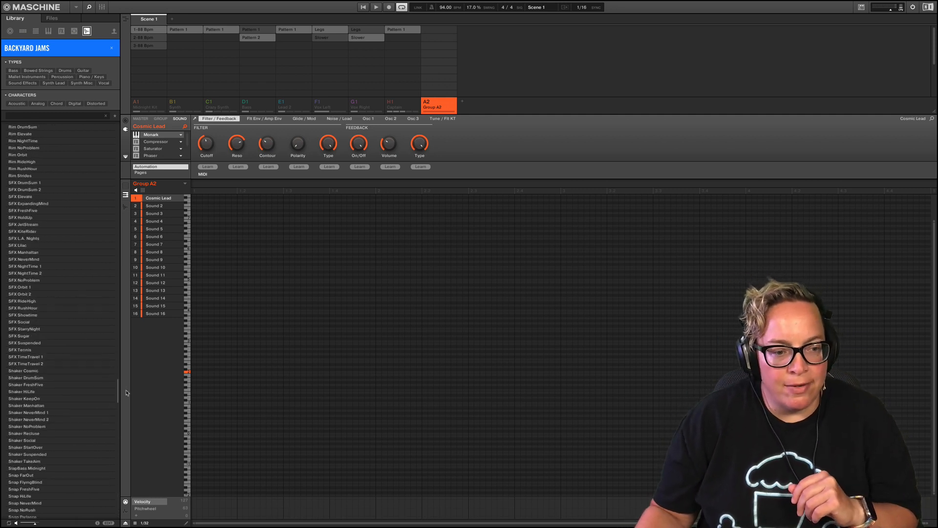
pyautogui.moveTo(118, 398); pyautogui.dragTo(127, 101)
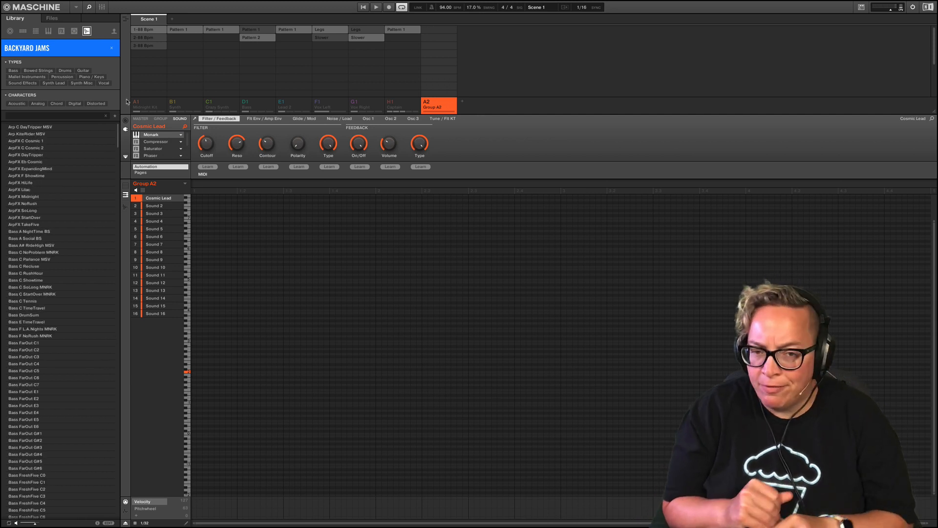